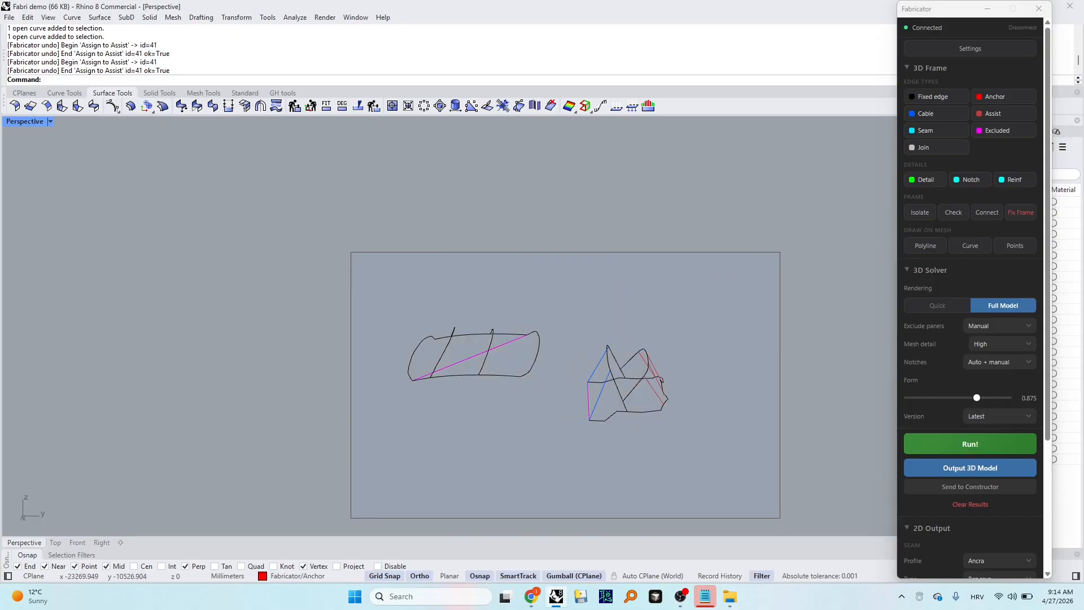
Step: Set the mesh detail to Medium and run the full-model 3D solver on both selected frames
{"action": "left_click", "coordinate": [1005, 345]}
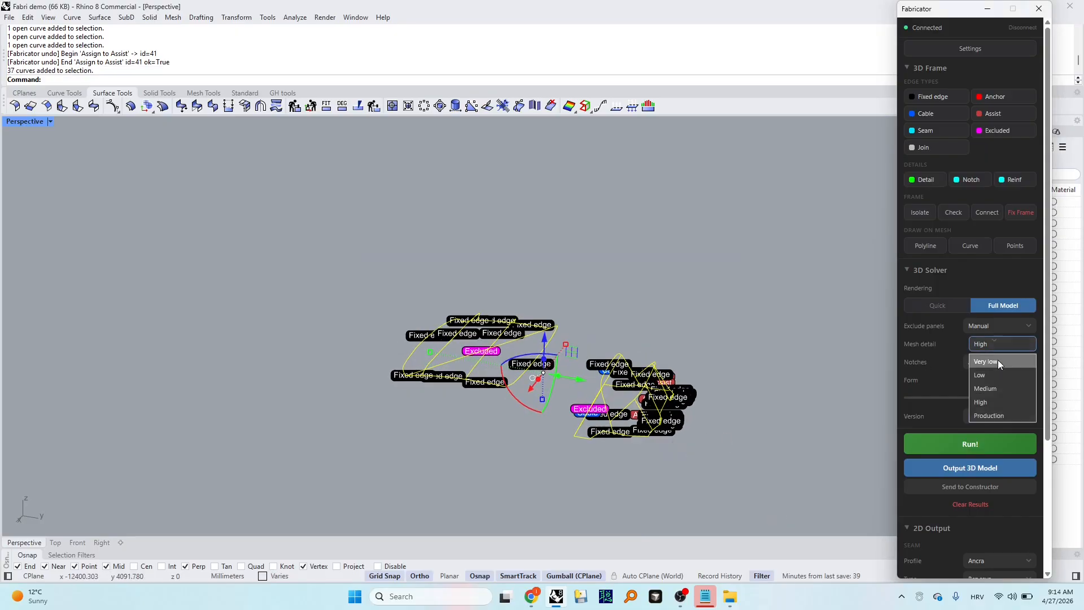
{"action": "left_click", "coordinate": [993, 389]}
{"action": "left_click", "coordinate": [969, 444]}
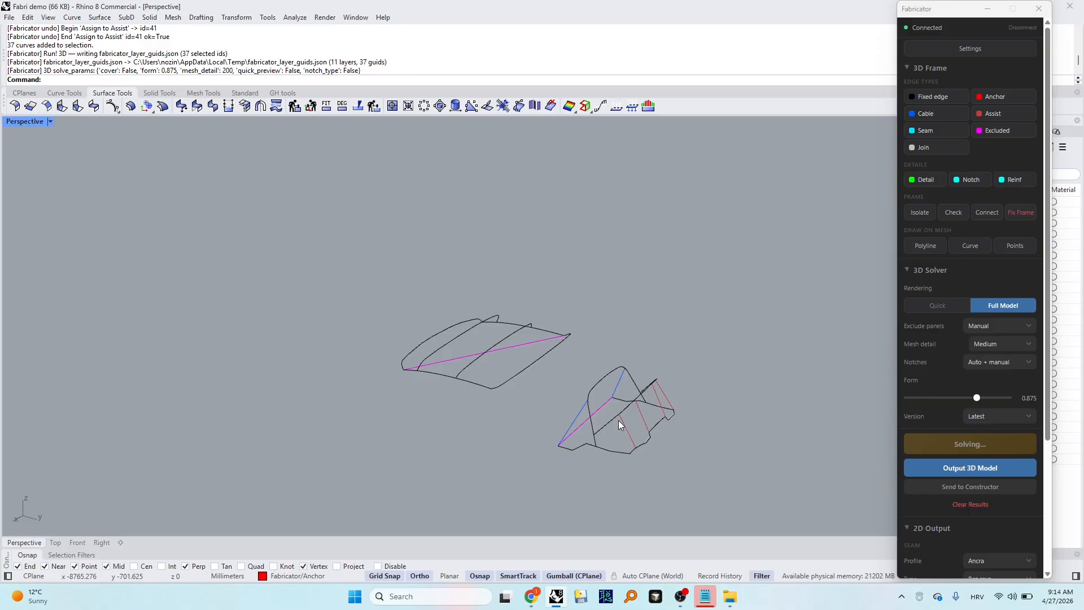
Step: Examine the solved meshes of both frames and their flattened panel outlines
{"action": "right_click_drag", "start_coordinate": [618, 449], "coordinate": [302, 317]}
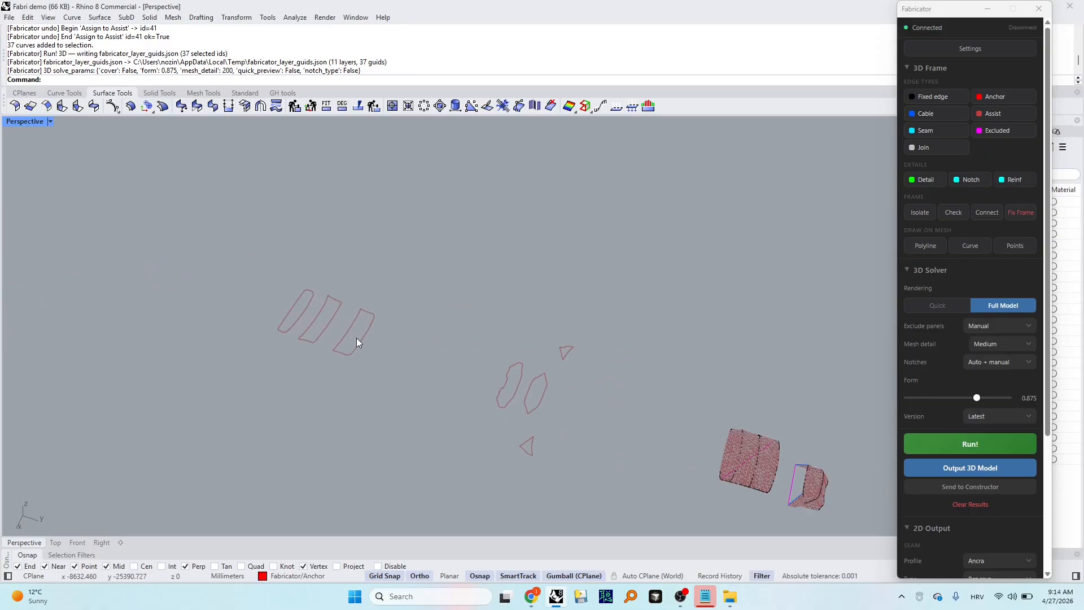
{"action": "right_click_drag", "start_coordinate": [356, 338], "coordinate": [397, 360]}
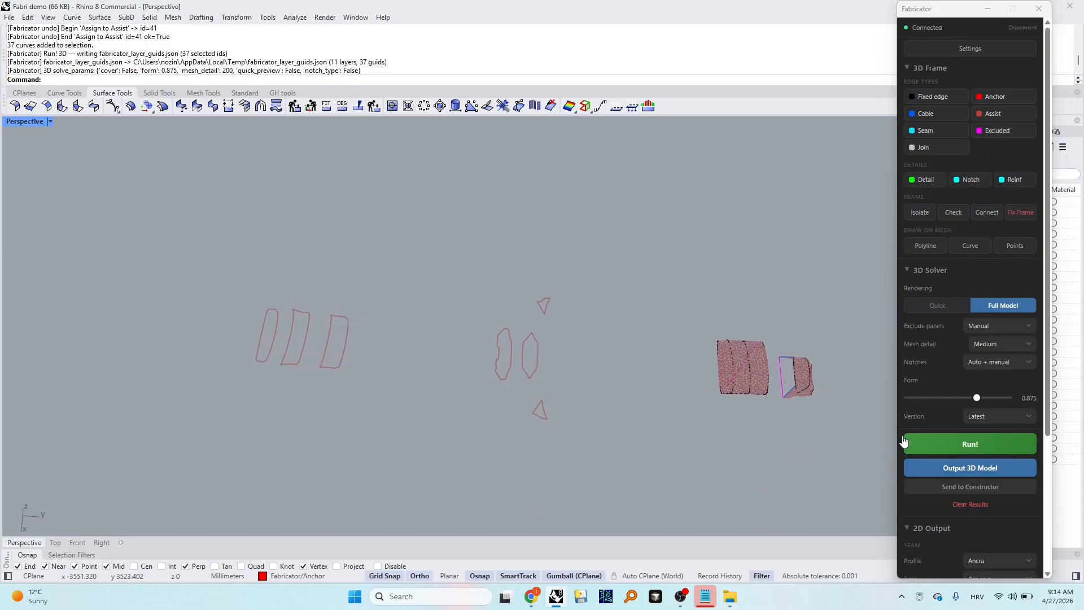
{"action": "scroll", "coordinate": [782, 387], "scroll_direction": "up", "scroll_amount": 8}
{"action": "right_click_drag", "start_coordinate": [781, 387], "coordinate": [772, 342]}
{"action": "scroll", "coordinate": [753, 447], "scroll_direction": "down", "scroll_amount": 7}
{"action": "right_click_drag", "start_coordinate": [759, 480], "coordinate": [584, 356], "text": "shift"}
{"action": "scroll", "coordinate": [585, 357], "scroll_direction": "up", "scroll_amount": 4}
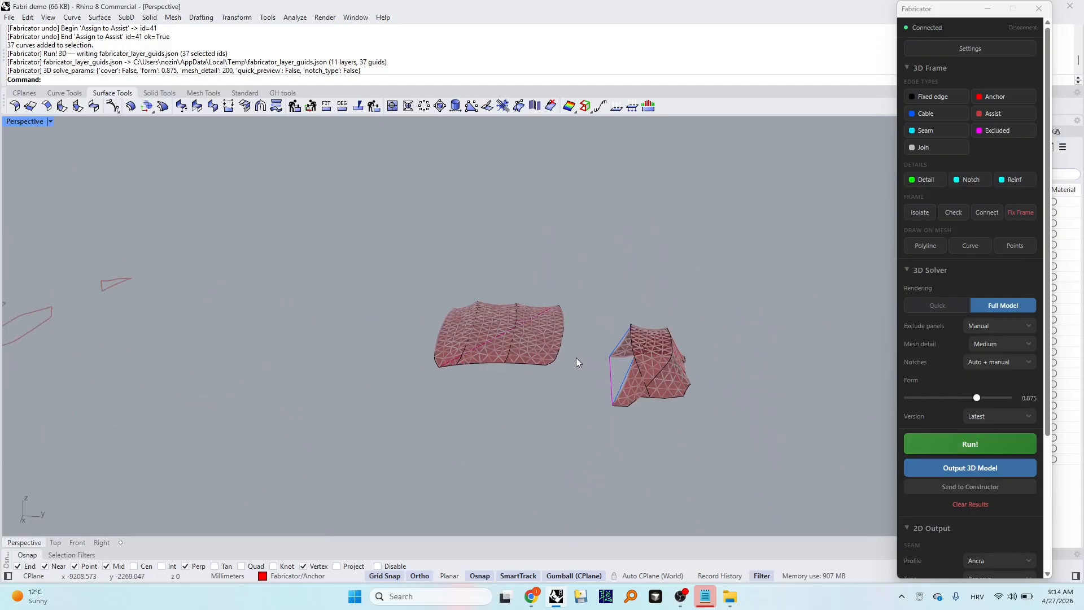
Step: Clear the solver results and move the long frame along the Y axis closer to the short frame
{"action": "left_click_drag", "start_coordinate": [395, 254], "coordinate": [642, 445]}
{"action": "left_click", "coordinate": [967, 504]}
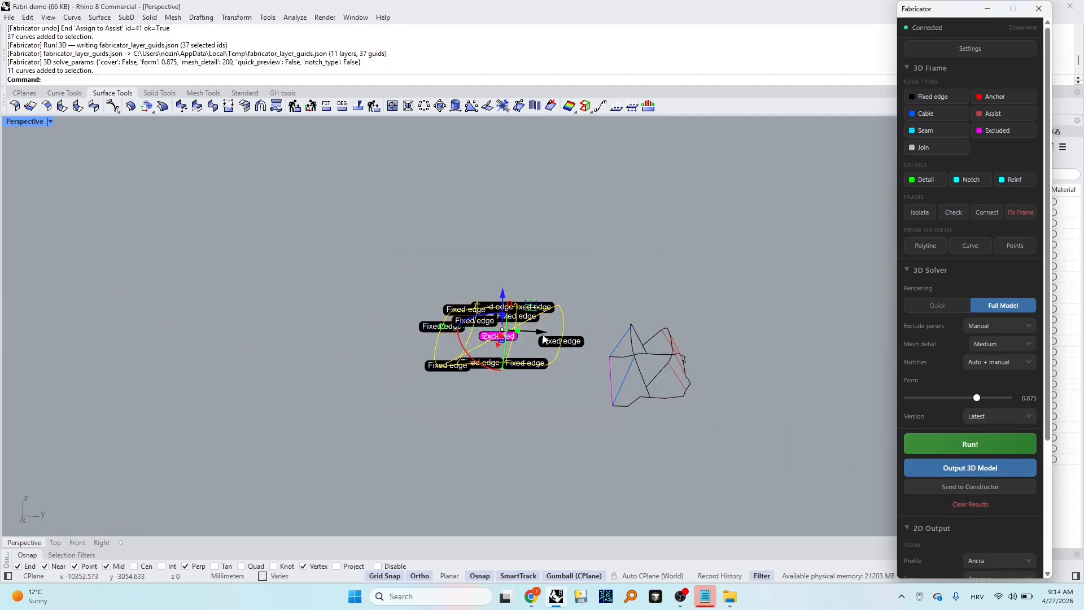
{"action": "left_click_drag", "start_coordinate": [543, 334], "coordinate": [588, 335]}
{"action": "scroll", "coordinate": [656, 337], "scroll_direction": "up", "scroll_amount": 5}
{"action": "right_click_drag", "start_coordinate": [656, 339], "coordinate": [571, 418]}
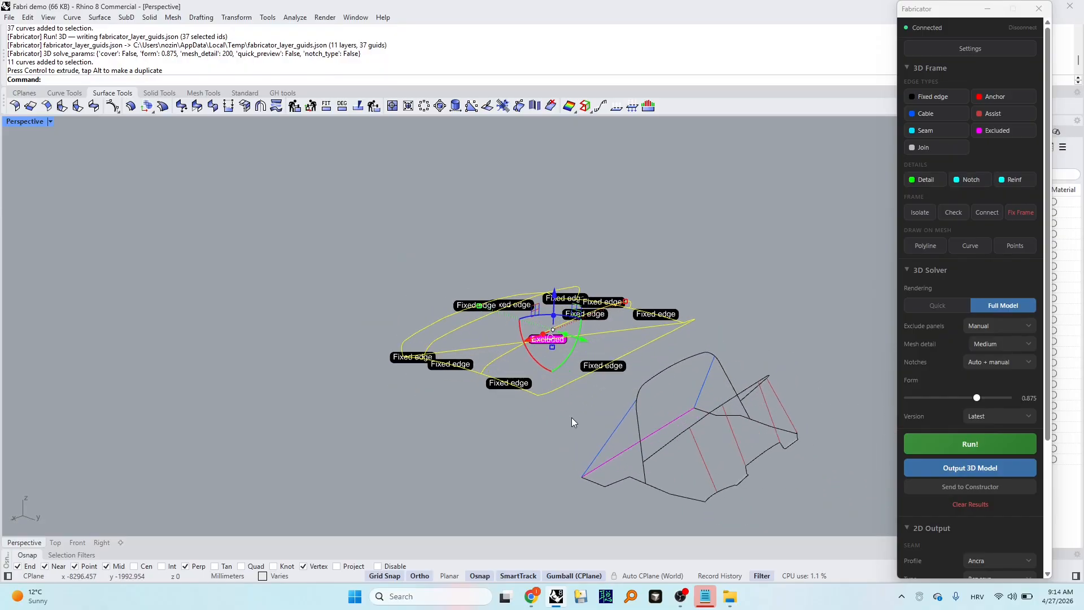
{"action": "left_click", "coordinate": [599, 402]}
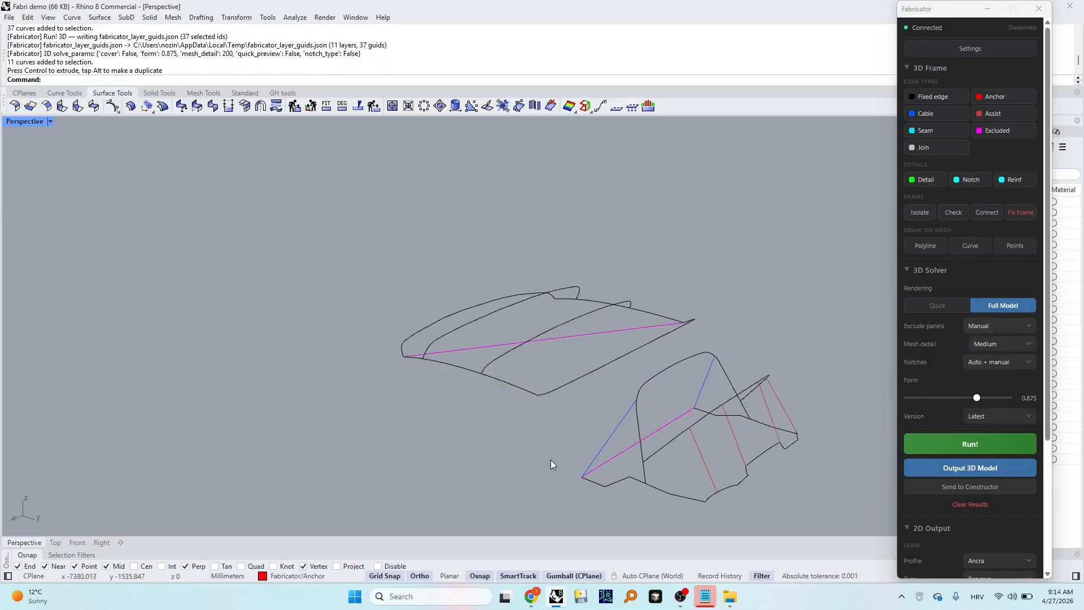
{"action": "type", "text": "l"}
{"action": "key", "text": "Return"}
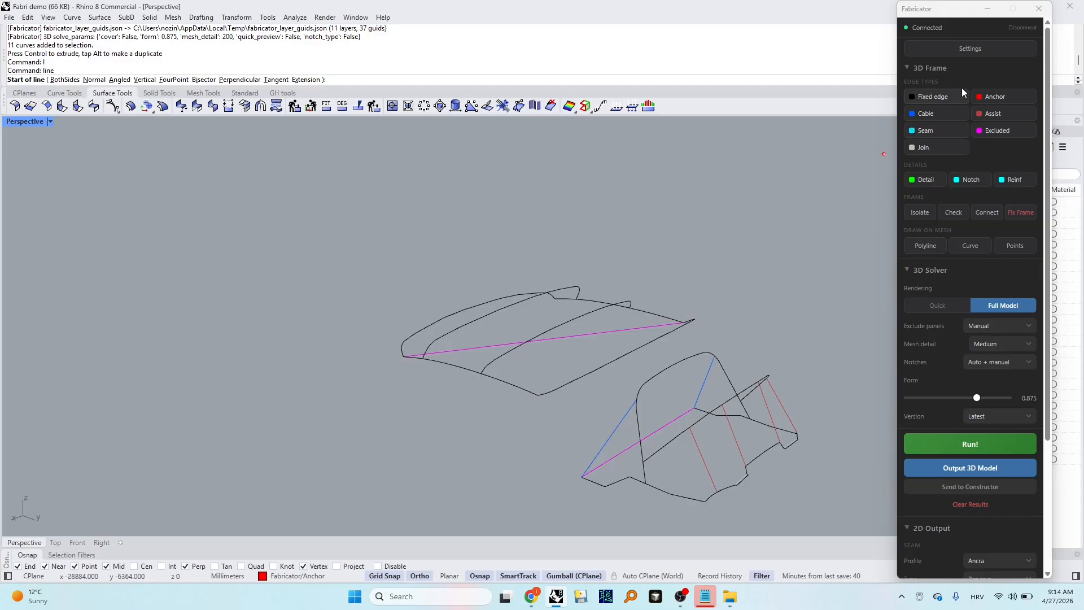
{"action": "key", "text": "Escape"}
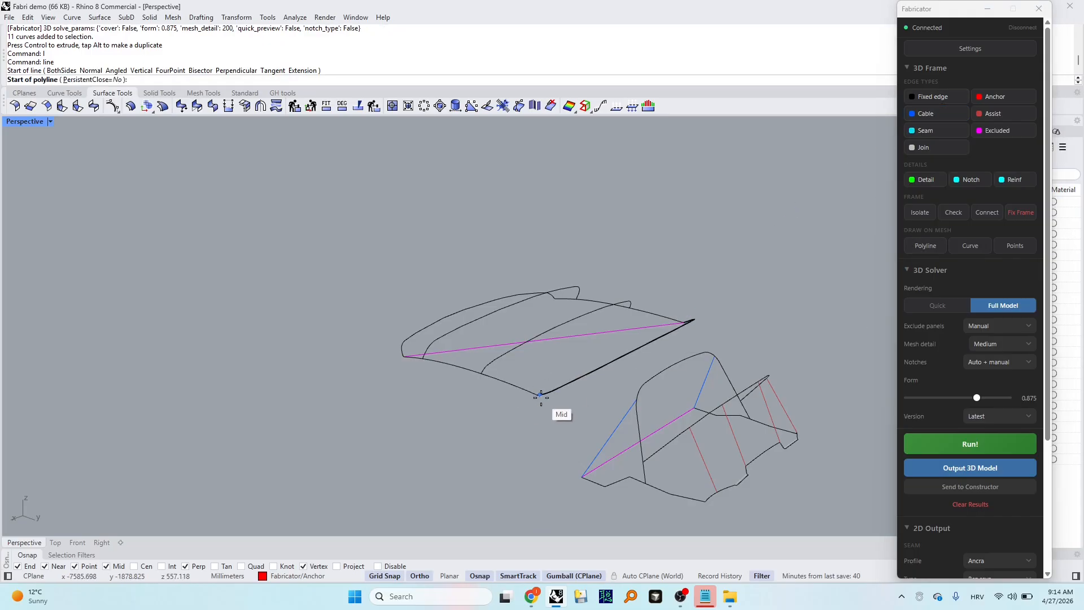
Step: Draw a Cable line from the long frame's near corner to the midpoint of the short frame's side cable
{"action": "left_click", "coordinate": [537, 397]}
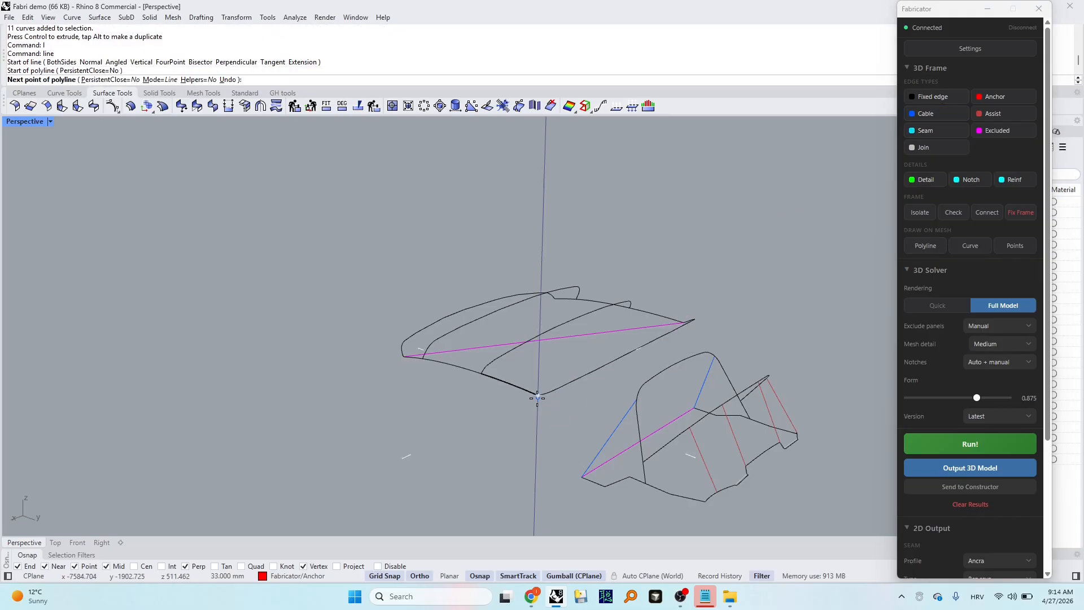
{"action": "left_click", "coordinate": [610, 436]}
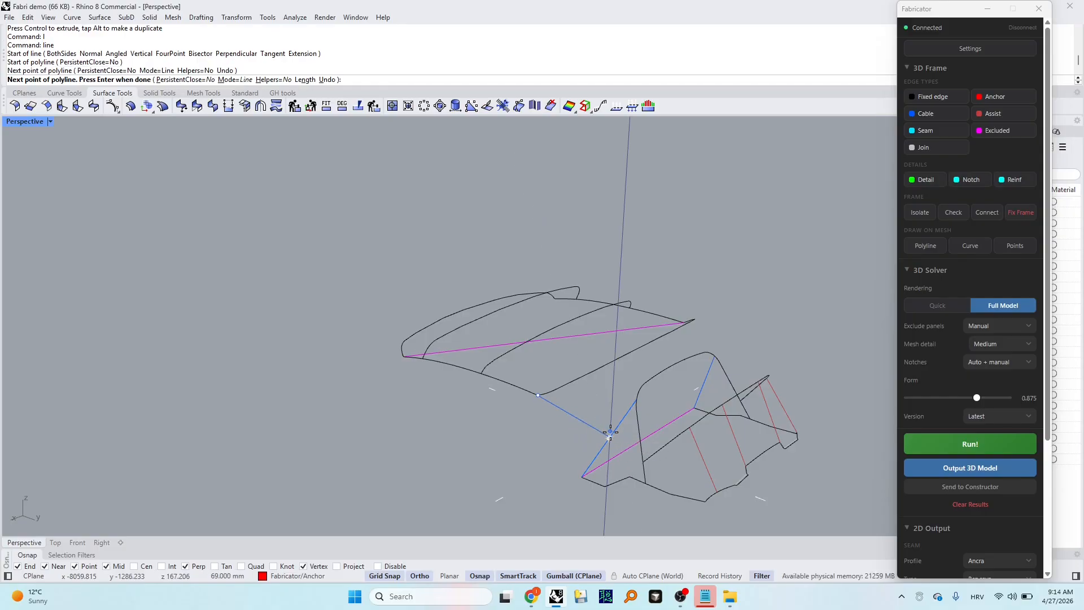
{"action": "key", "text": "Return"}
Step: Draw a matching Cable line on the opposite side, from the long frame's corner to the short frame's cable midpoint
{"action": "scroll", "coordinate": [672, 364], "scroll_direction": "up", "scroll_amount": 5}
{"action": "scroll", "coordinate": [672, 365], "scroll_direction": "down", "scroll_amount": 5}
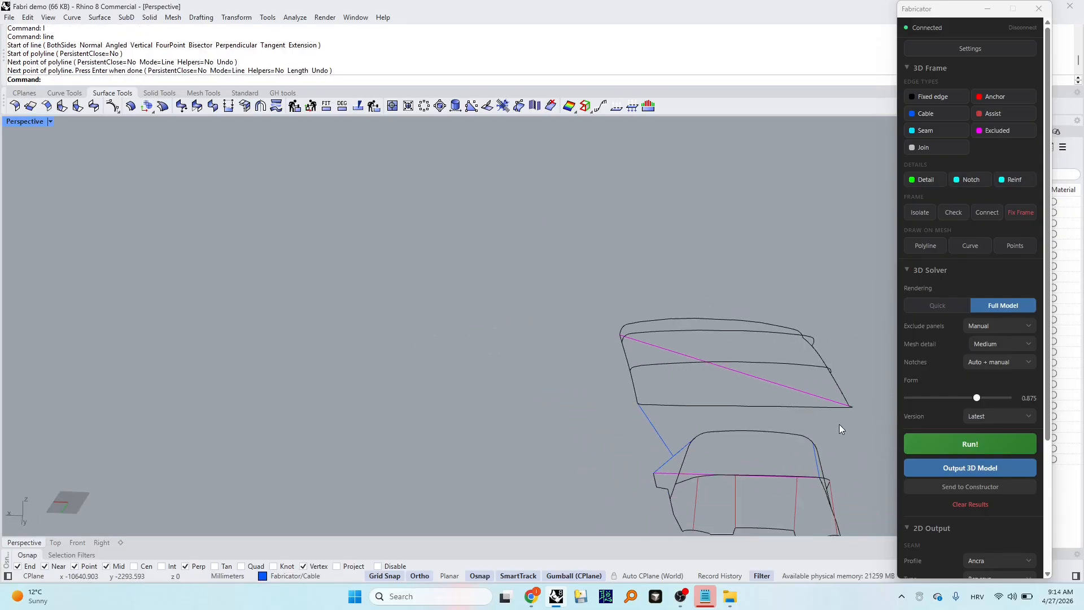
{"action": "right_click_drag", "start_coordinate": [839, 424], "coordinate": [590, 366], "text": "shift"}
{"action": "right_click", "coordinate": [669, 376]}
{"action": "left_click", "coordinate": [667, 368]}
{"action": "right_click", "coordinate": [655, 465]}
{"action": "right_click", "coordinate": [665, 450]}
{"action": "left_click", "coordinate": [663, 444]}
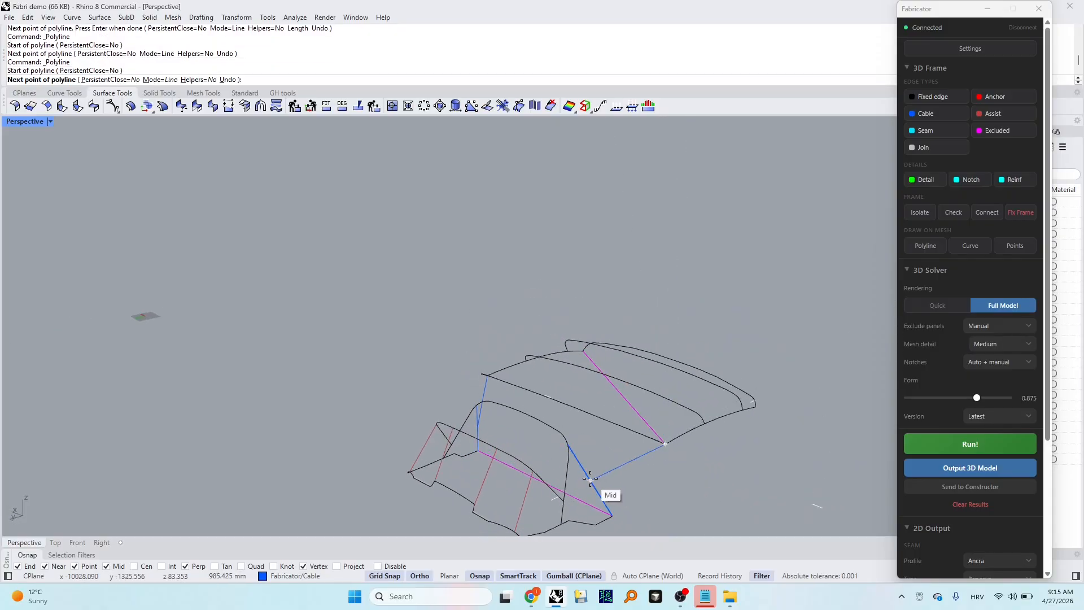
{"action": "left_click", "coordinate": [590, 480]}
{"action": "right_click", "coordinate": [588, 450]}
Step: Try a Seam line from the short frame's rounded arch corner to the long frame's facing edge, and delete it
{"action": "right_click_drag", "start_coordinate": [587, 448], "coordinate": [671, 469]}
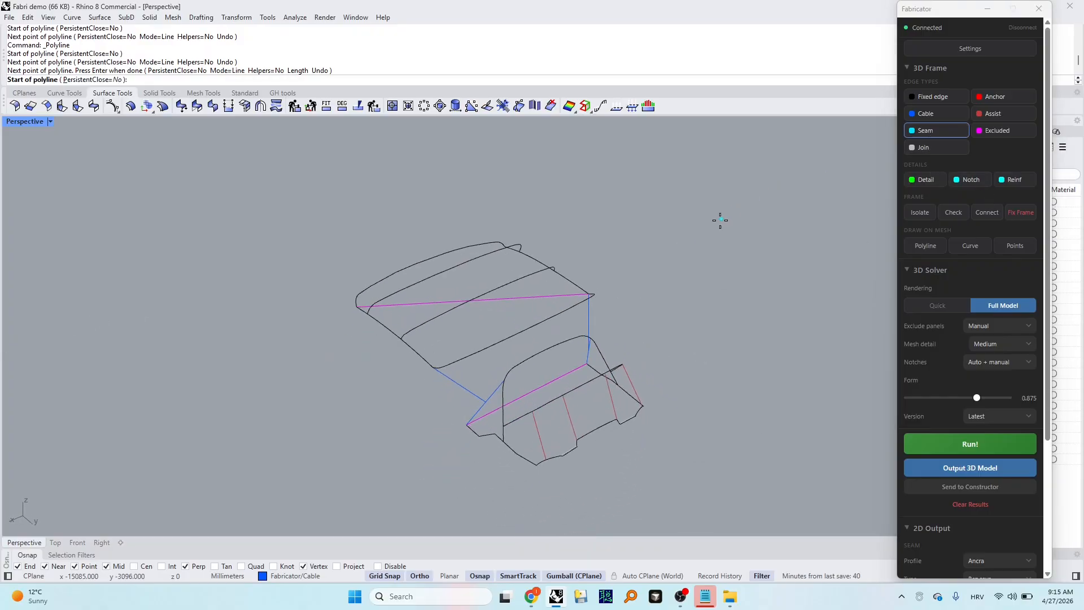
{"action": "scroll", "coordinate": [494, 380], "scroll_direction": "up", "scroll_amount": 3}
{"action": "left_click", "coordinate": [474, 416]}
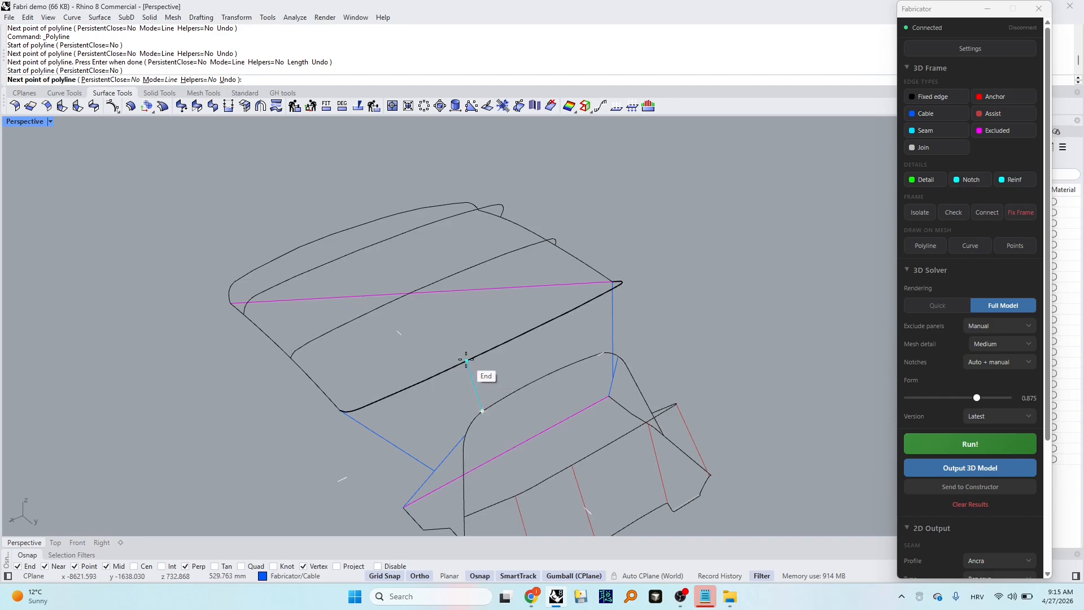
{"action": "left_click", "coordinate": [466, 360]}
{"action": "key", "text": "Return"}
{"action": "right_click_drag", "start_coordinate": [625, 315], "coordinate": [633, 394]}
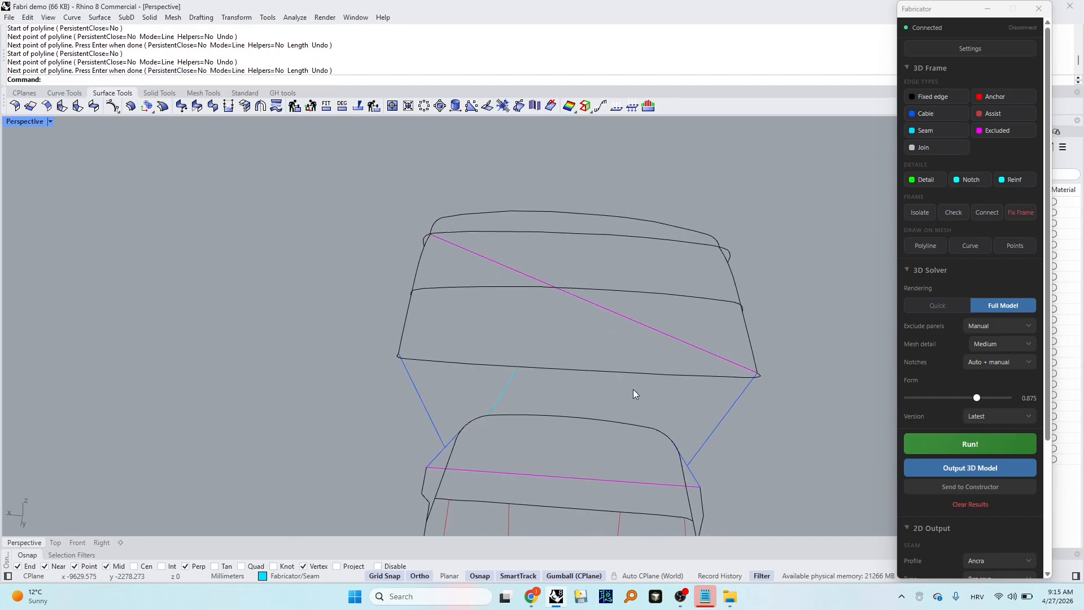
{"action": "left_click", "coordinate": [509, 384]}
{"action": "key", "text": "Delete"}
Step: Draw two Seam lines connecting the short frame's rounded arch corners to nearby points on the long frame's facing edge
{"action": "key", "text": "Return"}
{"action": "left_click", "coordinate": [476, 415]}
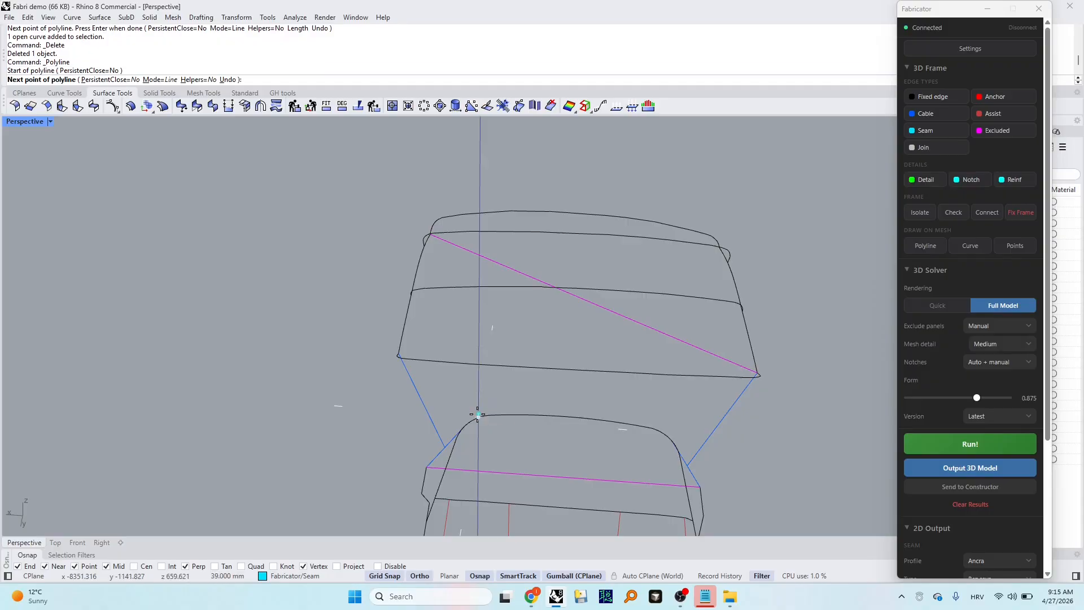
{"action": "left_click", "coordinate": [471, 364]}
{"action": "key", "text": "Return"}
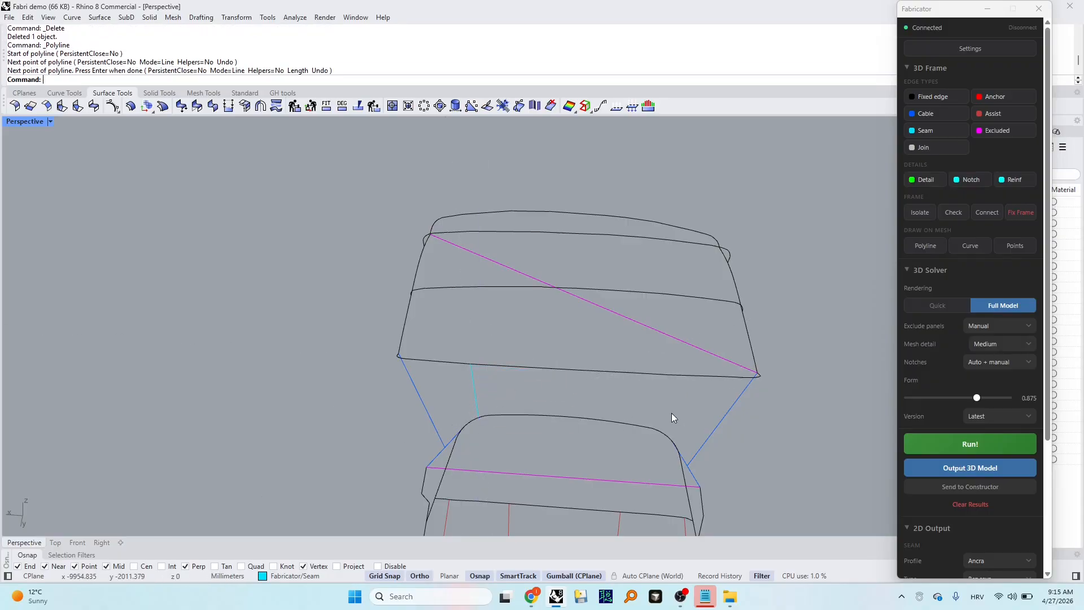
{"action": "key", "text": "Return"}
{"action": "left_click", "coordinate": [661, 429]}
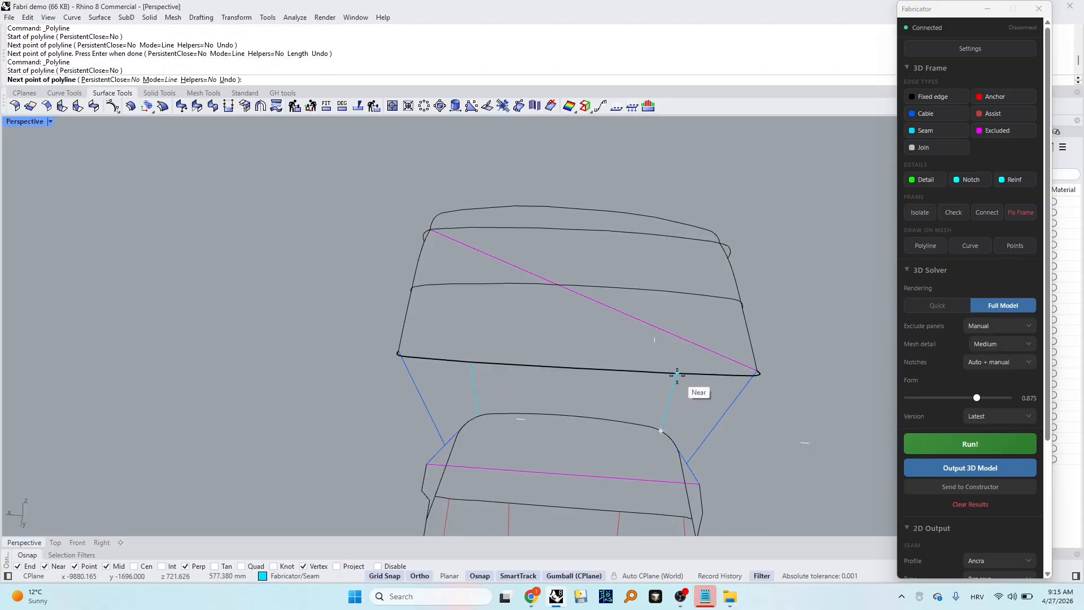
{"action": "left_click", "coordinate": [675, 374]}
{"action": "key", "text": "Return"}
Step: Select all curves of the connected frames and run the full-model 3D solver
{"action": "right_click_drag", "start_coordinate": [679, 431], "coordinate": [624, 401]}
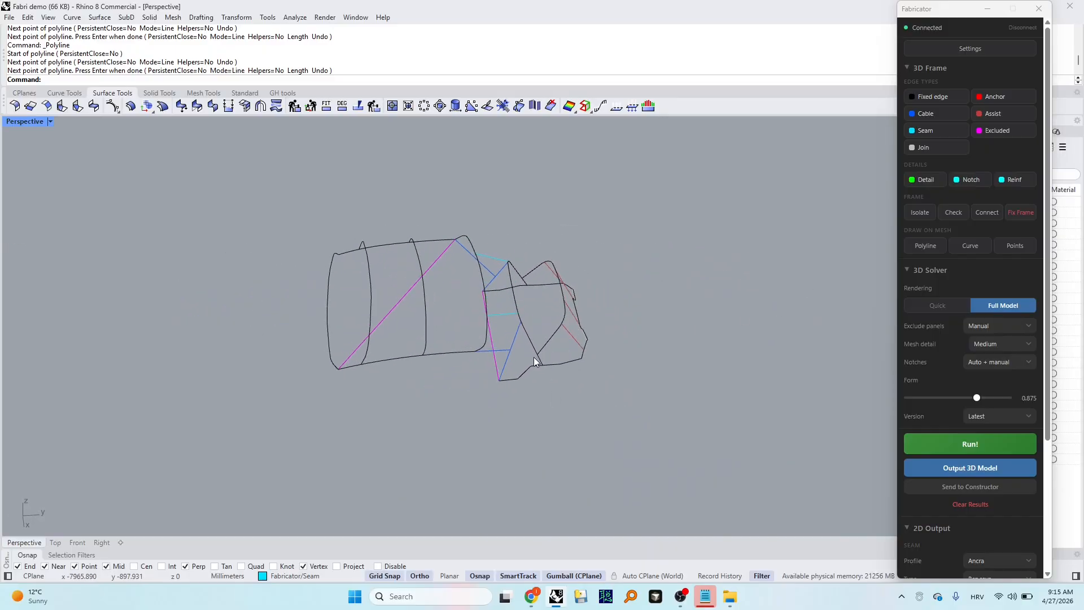
{"action": "right_click_drag", "start_coordinate": [534, 357], "coordinate": [550, 321]}
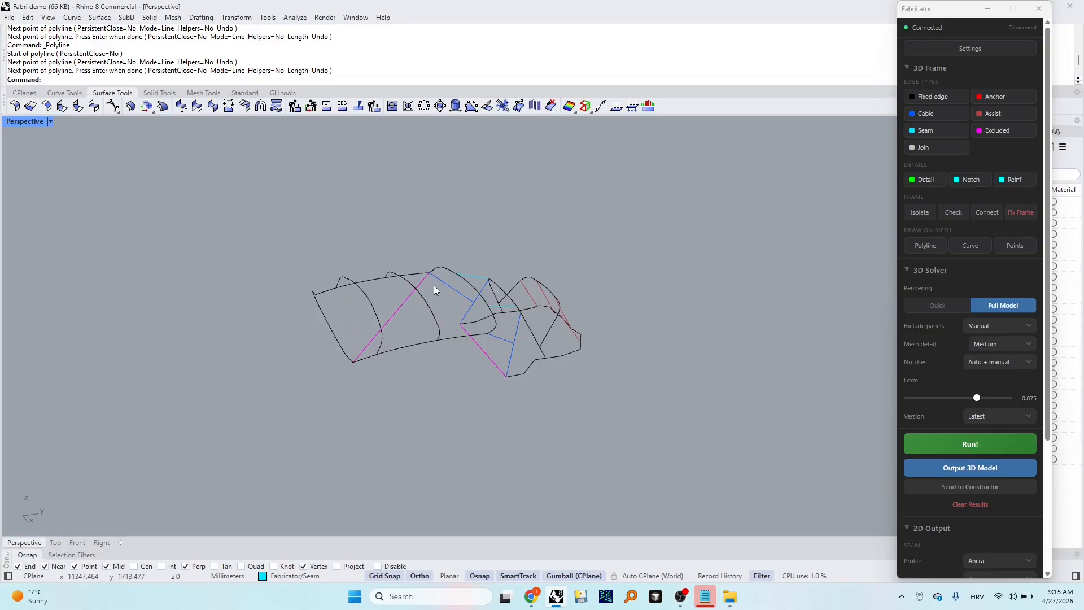
{"action": "right_click_drag", "start_coordinate": [486, 364], "coordinate": [671, 360]}
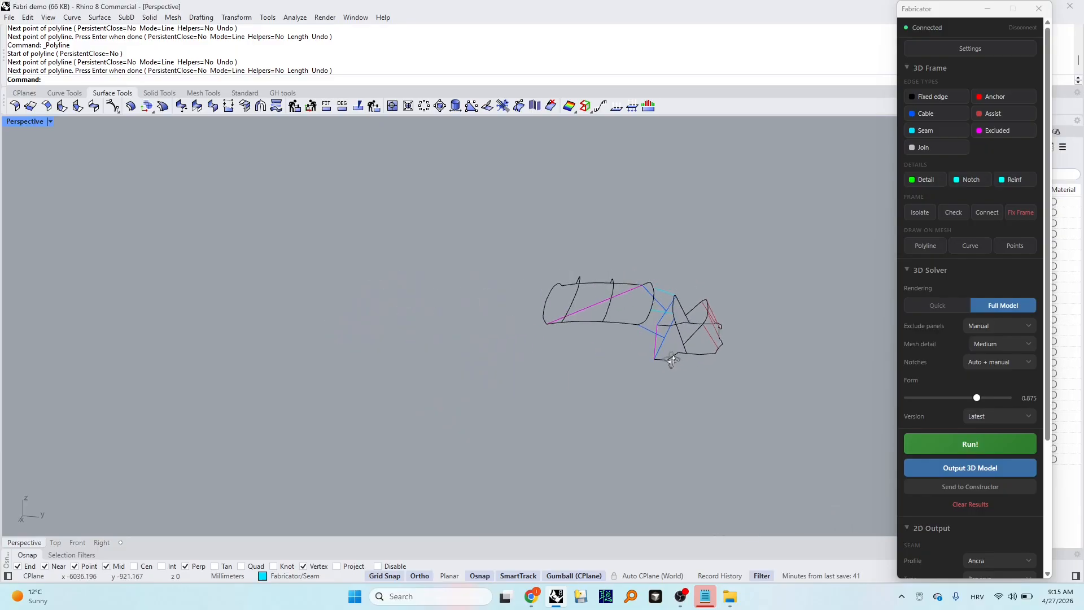
{"action": "left_click_drag", "start_coordinate": [530, 255], "coordinate": [820, 421]}
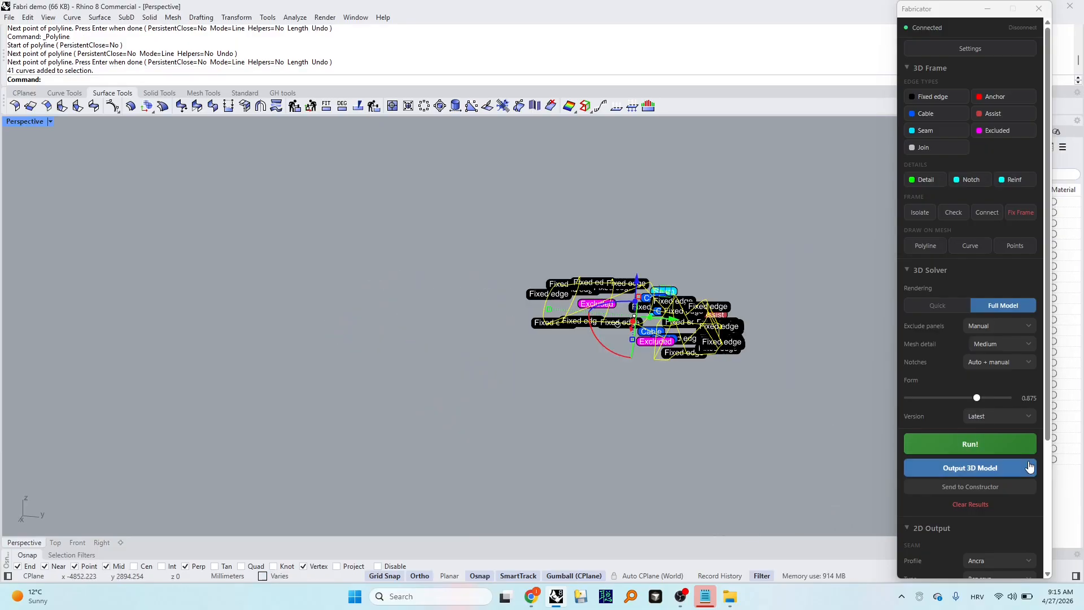
{"action": "left_click", "coordinate": [997, 446]}
Step: Set the Form value to 0.975 and solve all the frame curves again
{"action": "right_click_drag", "start_coordinate": [652, 320], "coordinate": [710, 421]}
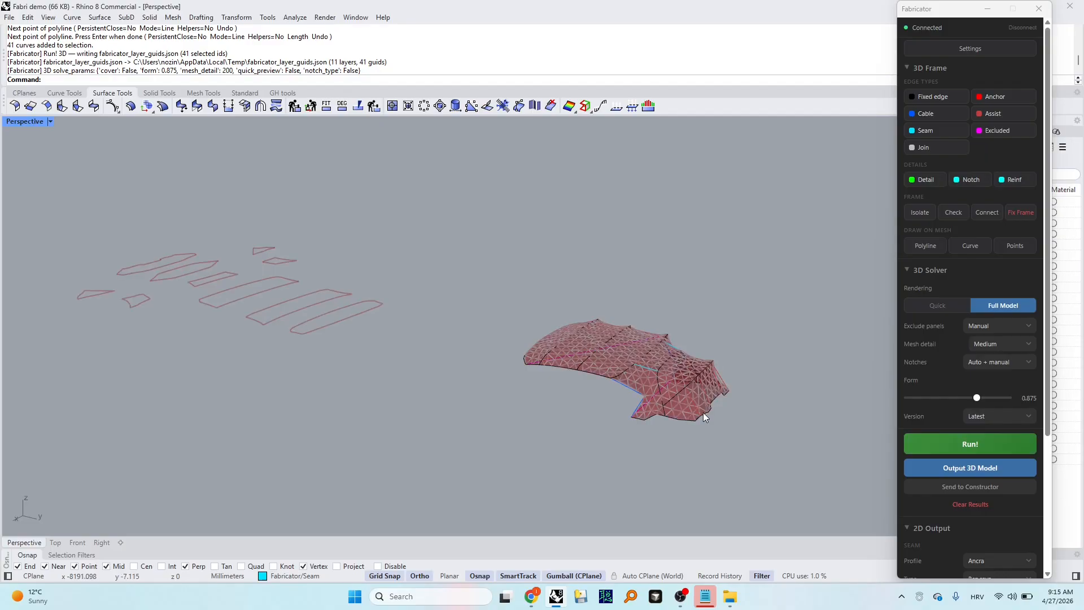
{"action": "scroll", "coordinate": [666, 400], "scroll_direction": "up", "scroll_amount": 5}
{"action": "right_click_drag", "start_coordinate": [637, 392], "coordinate": [591, 392]}
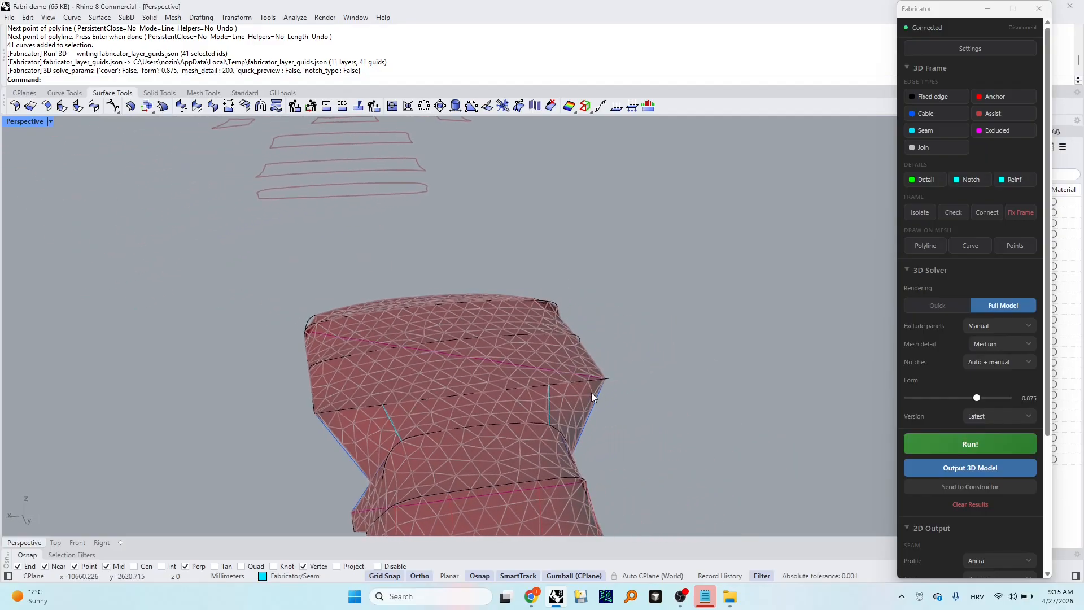
{"action": "scroll", "coordinate": [590, 392], "scroll_direction": "down", "scroll_amount": 6}
{"action": "left_click_drag", "start_coordinate": [977, 398], "coordinate": [980, 399]}
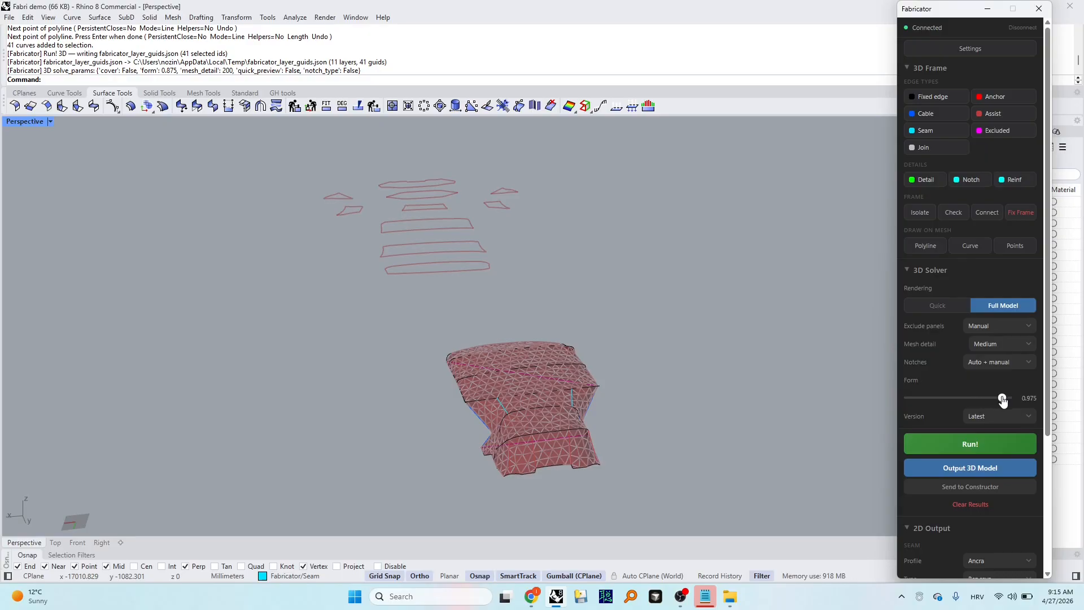
{"action": "right_click_drag", "start_coordinate": [722, 425], "coordinate": [751, 412]}
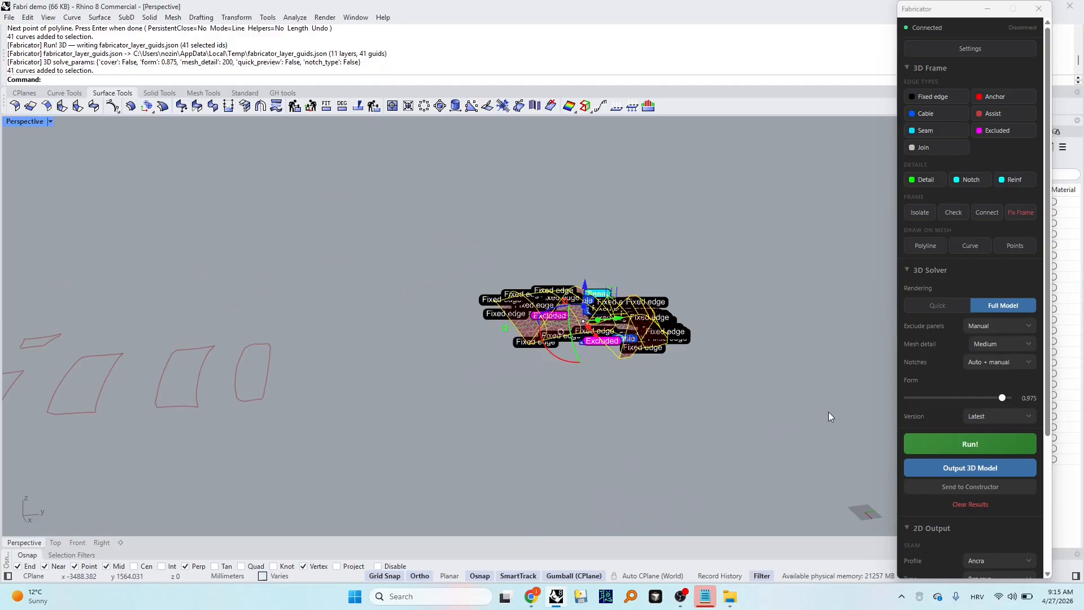
{"action": "left_click", "coordinate": [970, 444]}
Step: Assign the two Cable lines that connect the frames to the Seam edge type
{"action": "scroll", "coordinate": [619, 374], "scroll_direction": "up", "scroll_amount": 5}
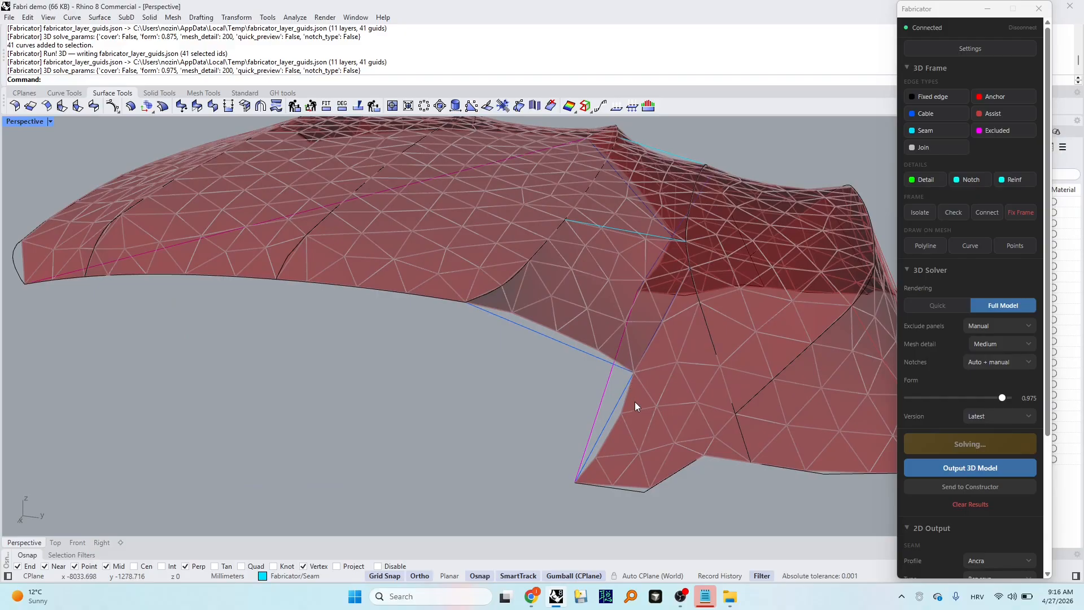
{"action": "scroll", "coordinate": [676, 398], "scroll_direction": "down", "scroll_amount": 5}
{"action": "right_click_drag", "start_coordinate": [684, 418], "coordinate": [496, 391]}
{"action": "scroll", "coordinate": [670, 350], "scroll_direction": "up", "scroll_amount": 3}
{"action": "scroll", "coordinate": [662, 338], "scroll_direction": "down", "scroll_amount": 3}
{"action": "left_click", "coordinate": [611, 352]}
{"action": "scroll", "coordinate": [645, 333], "scroll_direction": "up", "scroll_amount": 3}
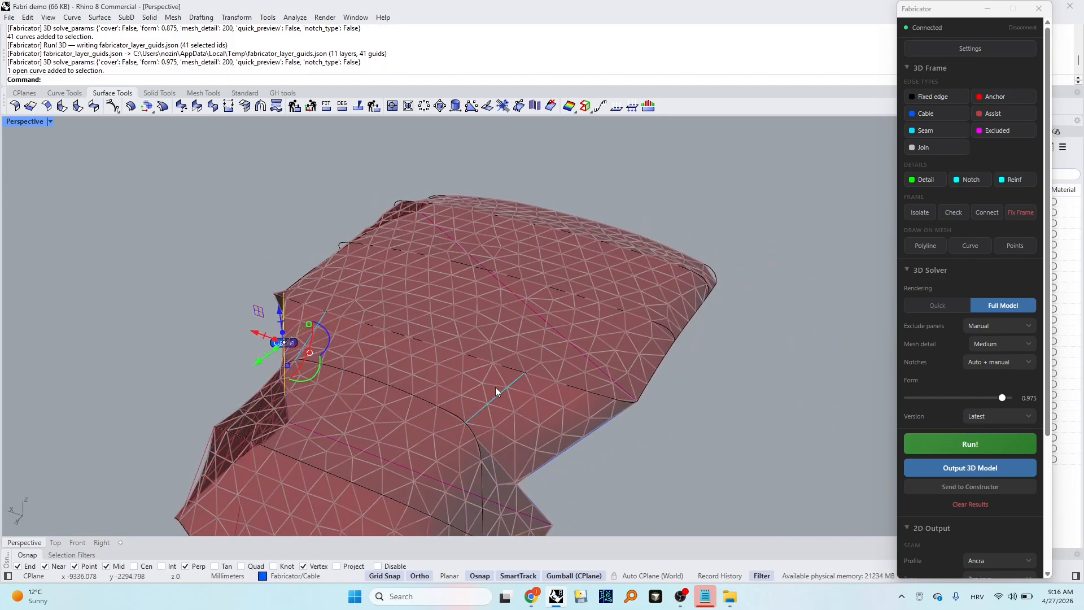
{"action": "left_click", "coordinate": [571, 446], "text": "shift"}
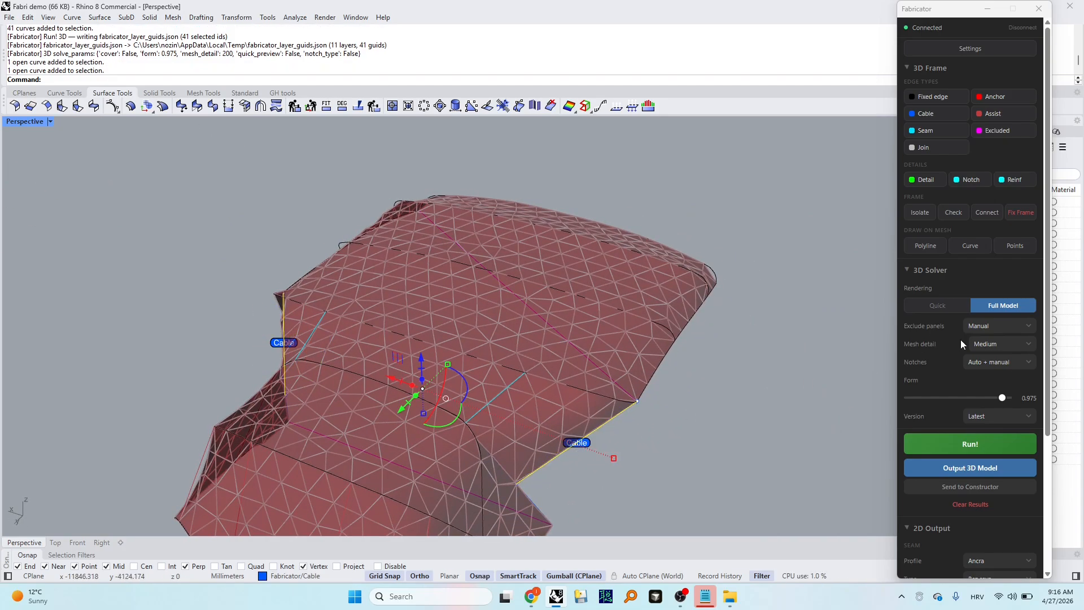
{"action": "left_click", "coordinate": [925, 138]}
Step: Solve the whole frame again and examine the mesh around the side connection between the two frames
{"action": "scroll", "coordinate": [761, 246], "scroll_direction": "down", "scroll_amount": 5}
{"action": "right_click_drag", "start_coordinate": [739, 265], "coordinate": [368, 249]}
{"action": "left_click_drag", "start_coordinate": [370, 241], "coordinate": [677, 443]}
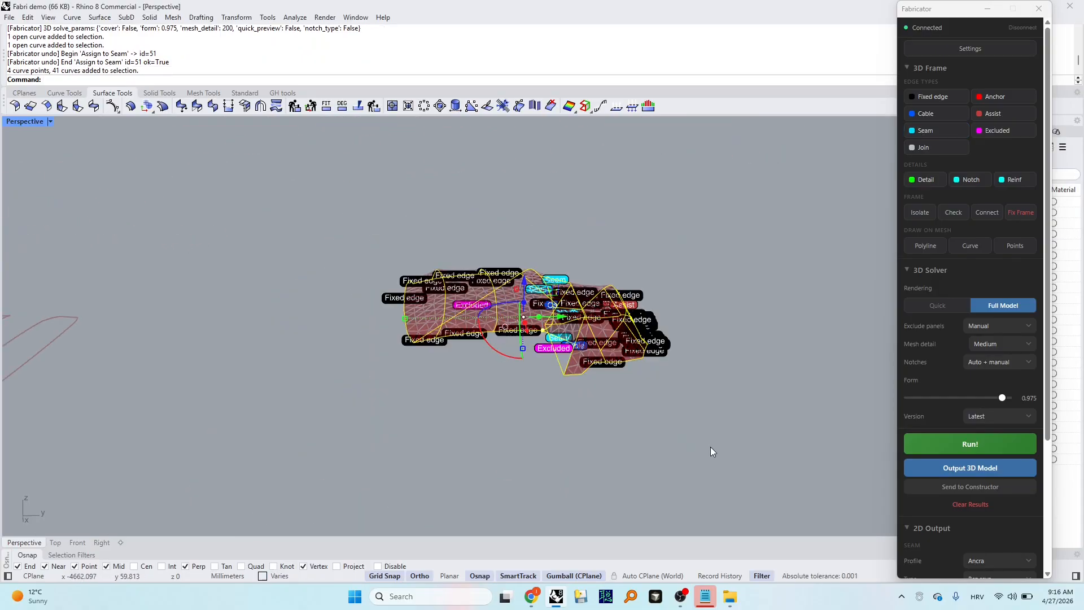
{"action": "left_click", "coordinate": [970, 444]}
{"action": "right_click_drag", "start_coordinate": [727, 394], "coordinate": [617, 363]}
{"action": "scroll", "coordinate": [666, 378], "scroll_direction": "up", "scroll_amount": 5}
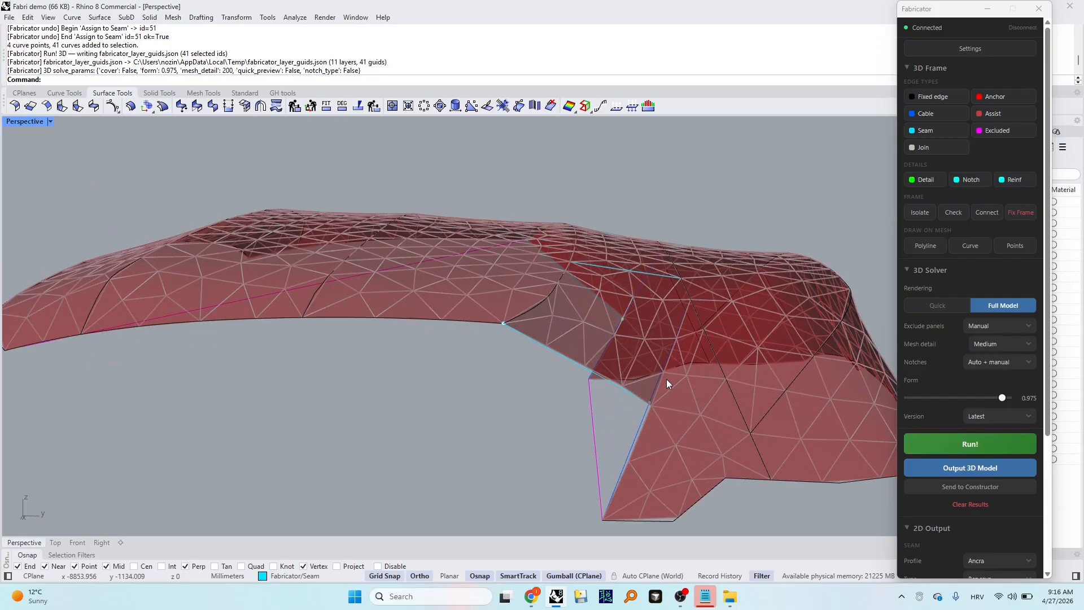
{"action": "scroll", "coordinate": [649, 405], "scroll_direction": "up", "scroll_amount": 3}
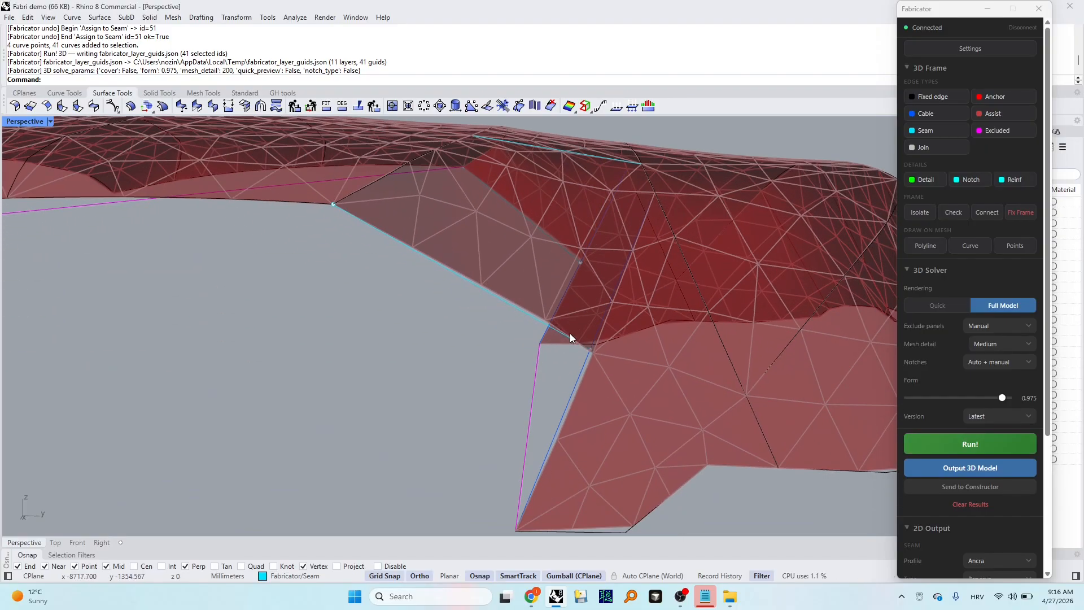
{"action": "scroll", "coordinate": [591, 356], "scroll_direction": "down", "scroll_amount": 3}
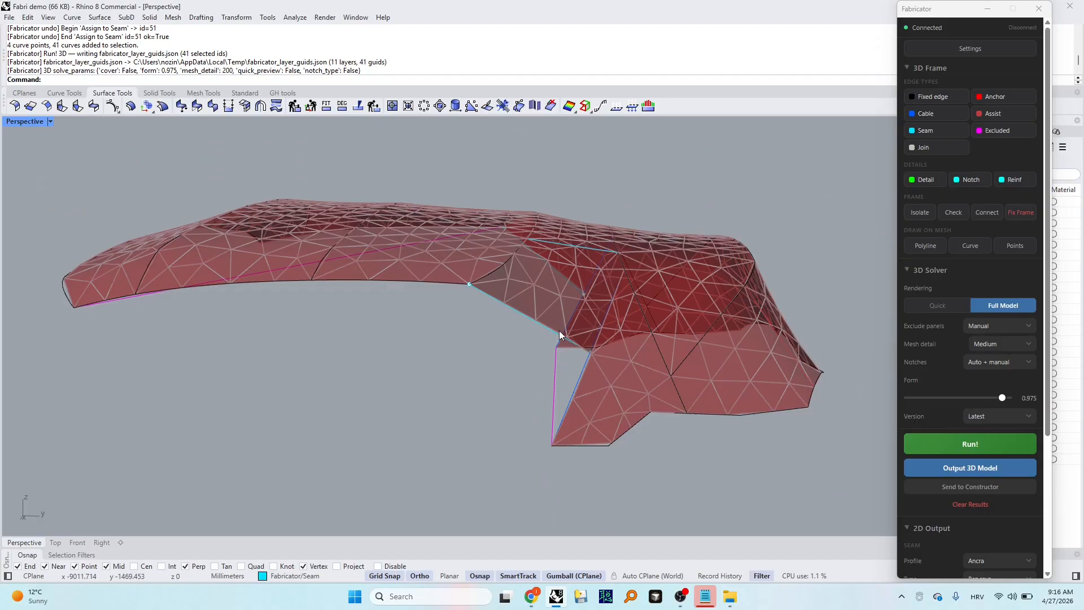
Step: Examine the outlines of the flattened panels laid out beside the solved model
{"action": "scroll", "coordinate": [630, 369], "scroll_direction": "down", "scroll_amount": 5}
{"action": "right_click_drag", "start_coordinate": [630, 369], "coordinate": [605, 409]}
{"action": "scroll", "coordinate": [605, 409], "scroll_direction": "down", "scroll_amount": 9}
{"action": "right_click_drag", "start_coordinate": [373, 374], "coordinate": [587, 413], "text": "shift"}
{"action": "scroll", "coordinate": [382, 345], "scroll_direction": "up", "scroll_amount": 4}
{"action": "right_click_drag", "start_coordinate": [384, 345], "coordinate": [570, 339], "text": "shift"}
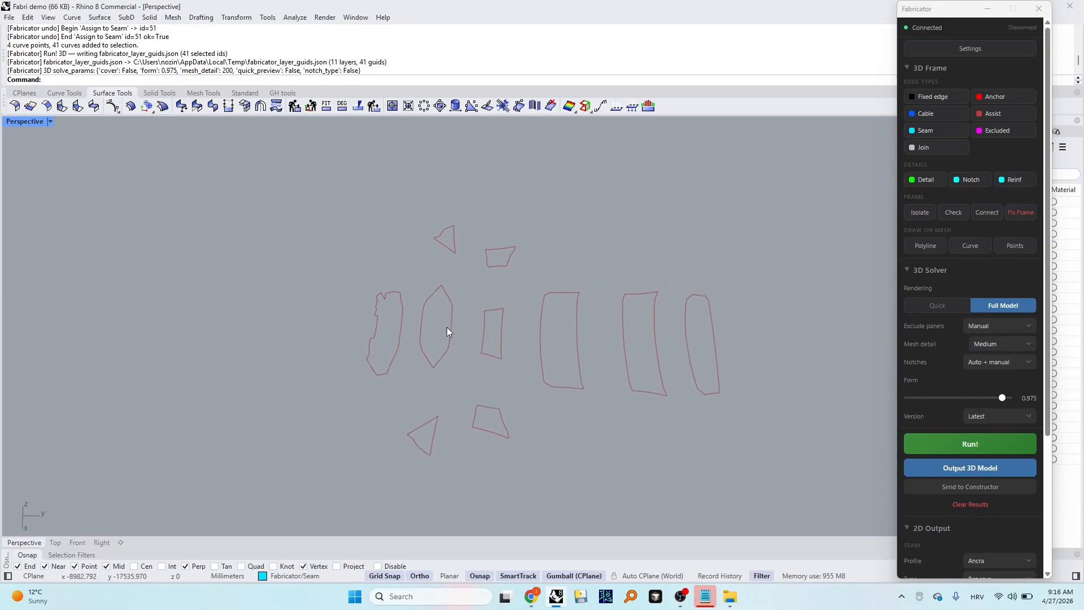
{"action": "right_click_drag", "start_coordinate": [501, 323], "coordinate": [481, 302], "text": "shift"}
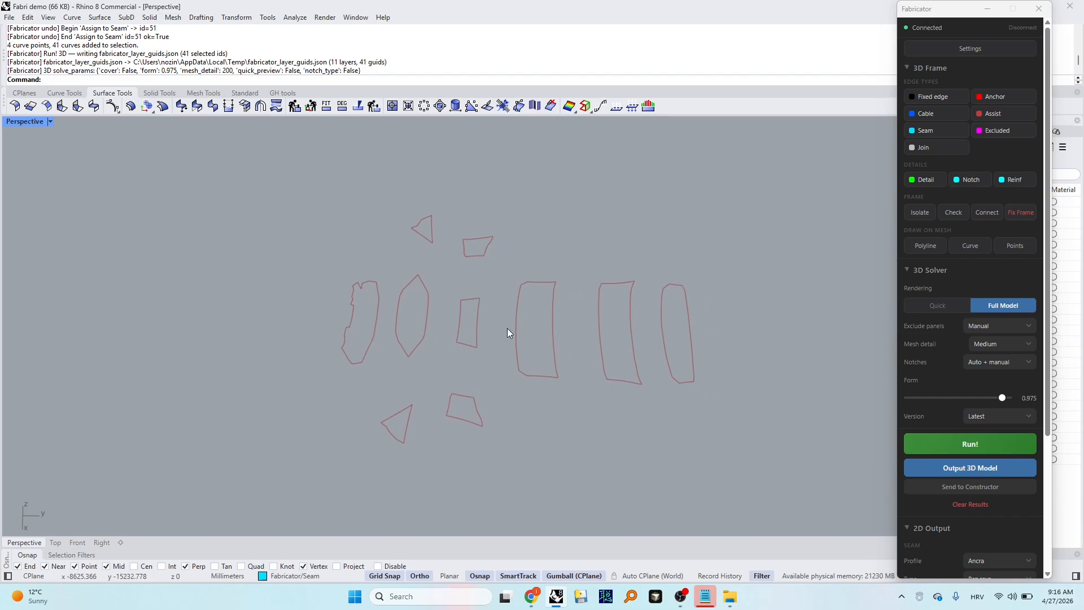
{"action": "right_click_drag", "start_coordinate": [720, 350], "coordinate": [436, 304], "text": "shift"}
{"action": "scroll", "coordinate": [437, 303], "scroll_direction": "down", "scroll_amount": 4}
{"action": "right_click_drag", "start_coordinate": [530, 318], "coordinate": [535, 252]}
{"action": "scroll", "coordinate": [571, 351], "scroll_direction": "up", "scroll_amount": 8}
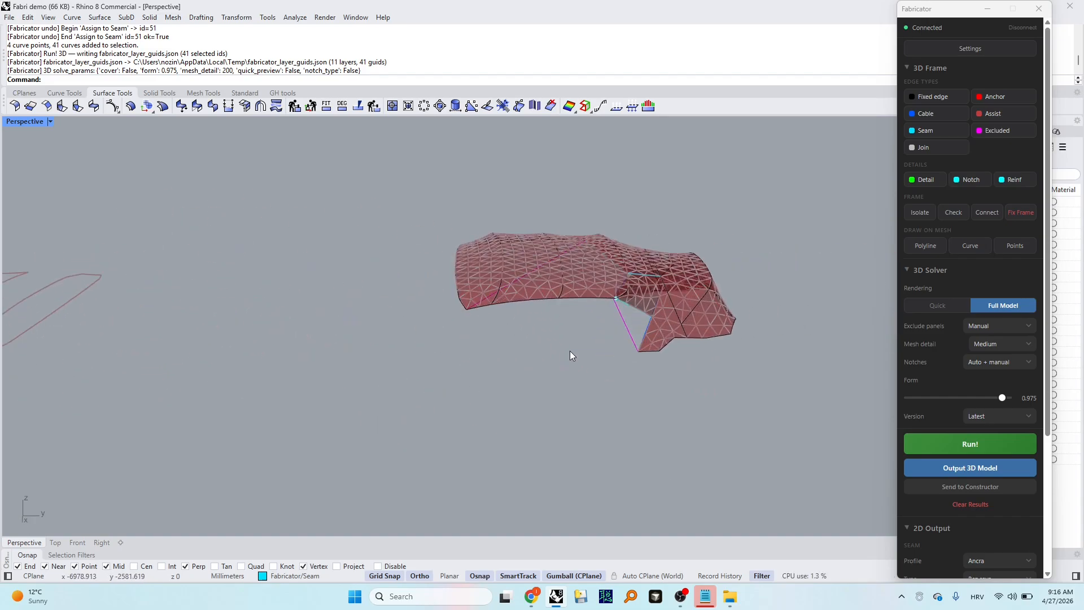
Step: Draw a horizontal Fixed edge line from the smaller frame's lower corner, running beneath one side of the larger frame
{"action": "right_click_drag", "start_coordinate": [570, 351], "coordinate": [574, 394]}
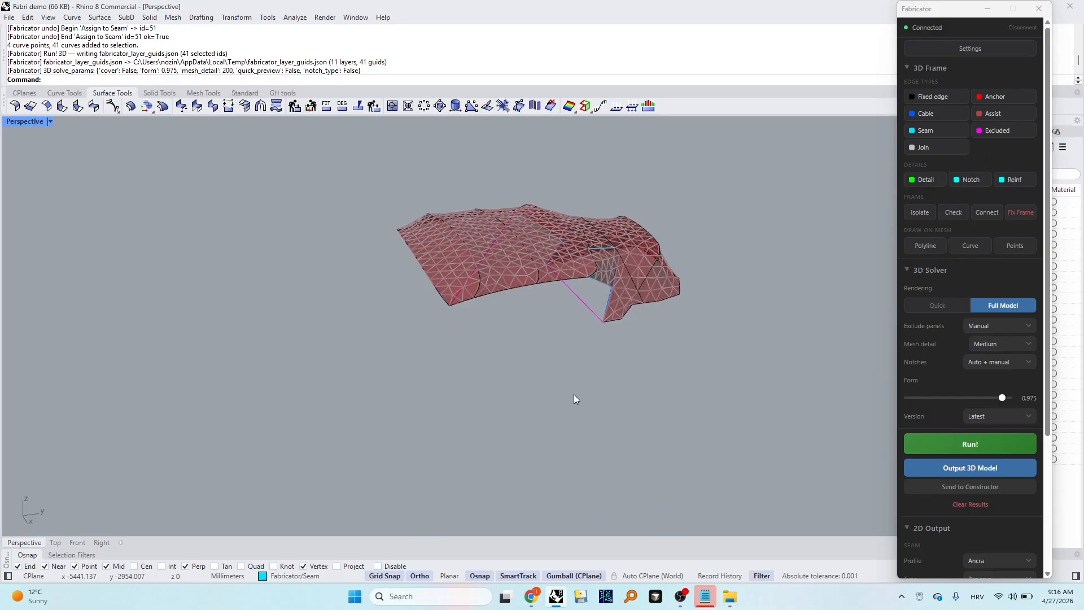
{"action": "key", "text": "Return"}
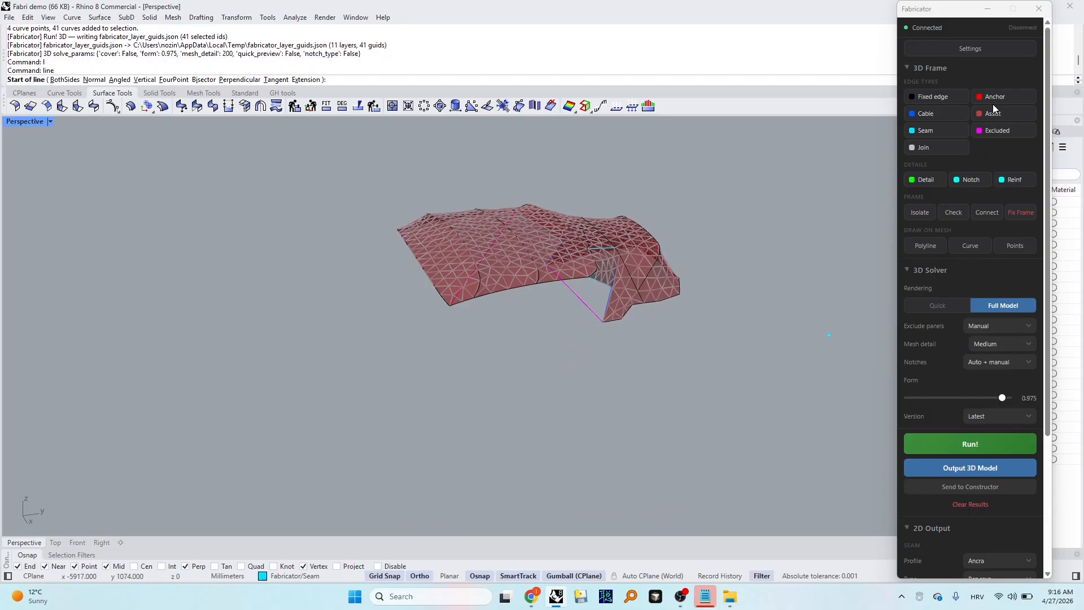
{"action": "left_click", "coordinate": [934, 96]}
{"action": "left_click", "coordinate": [601, 331]}
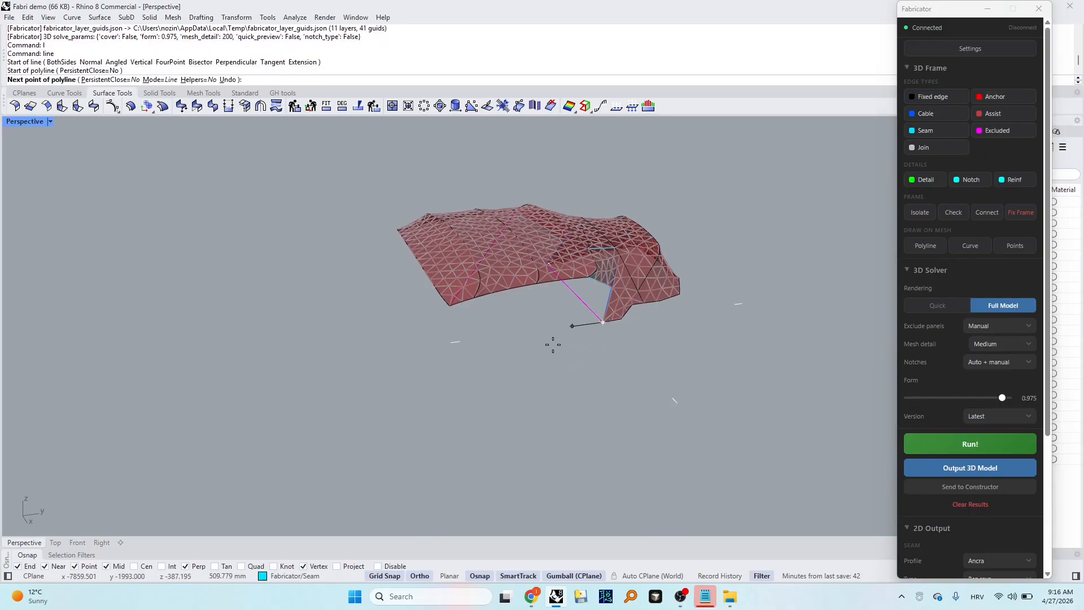
{"action": "left_click", "coordinate": [444, 362]}
{"action": "right_click_drag", "start_coordinate": [448, 373], "coordinate": [562, 390]}
{"action": "right_click", "coordinate": [563, 394]}
{"action": "scroll", "coordinate": [562, 391], "scroll_direction": "down", "scroll_amount": 5}
Step: Draw a matching horizontal Fixed edge line from the smaller frame's lower corner on the opposite side
{"action": "right_click", "coordinate": [561, 390]}
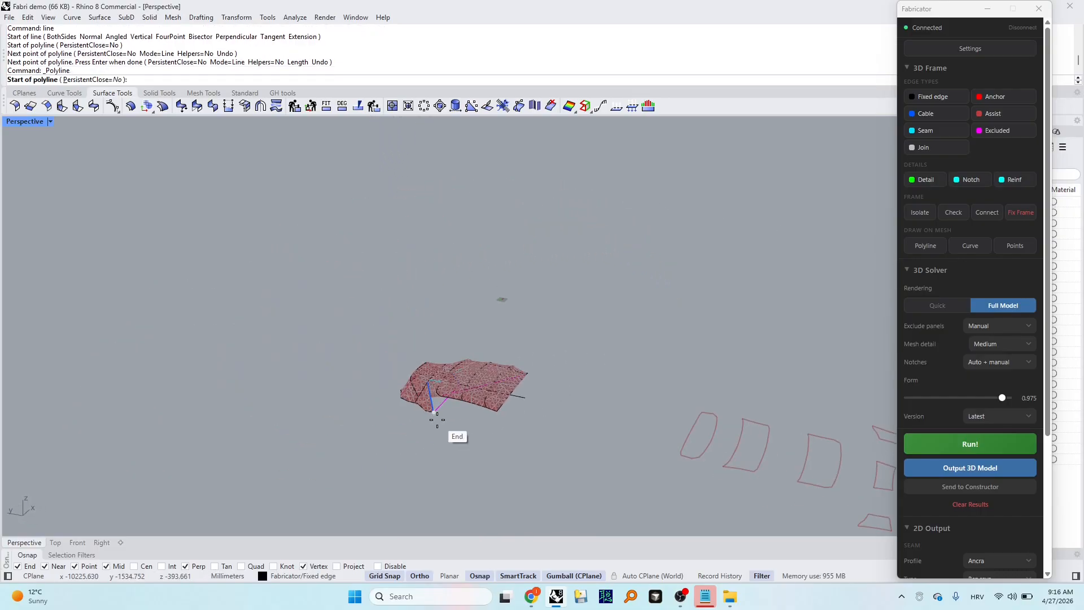
{"action": "left_click", "coordinate": [434, 412]}
{"action": "left_click", "coordinate": [503, 435]}
{"action": "right_click_drag", "start_coordinate": [503, 432], "coordinate": [463, 411]}
{"action": "right_click", "coordinate": [578, 395]}
Step: Draw two Fixed edge lines joining the larger frame's end corners to the free ends of the horizontal base lines
{"action": "right_click", "coordinate": [463, 410]}
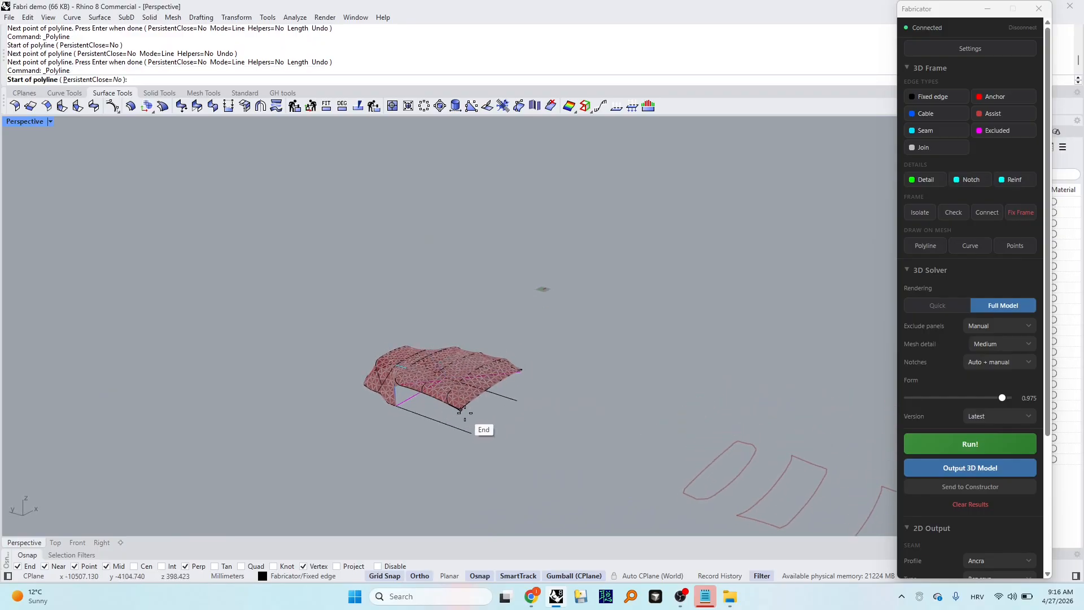
{"action": "left_click", "coordinate": [472, 432]}
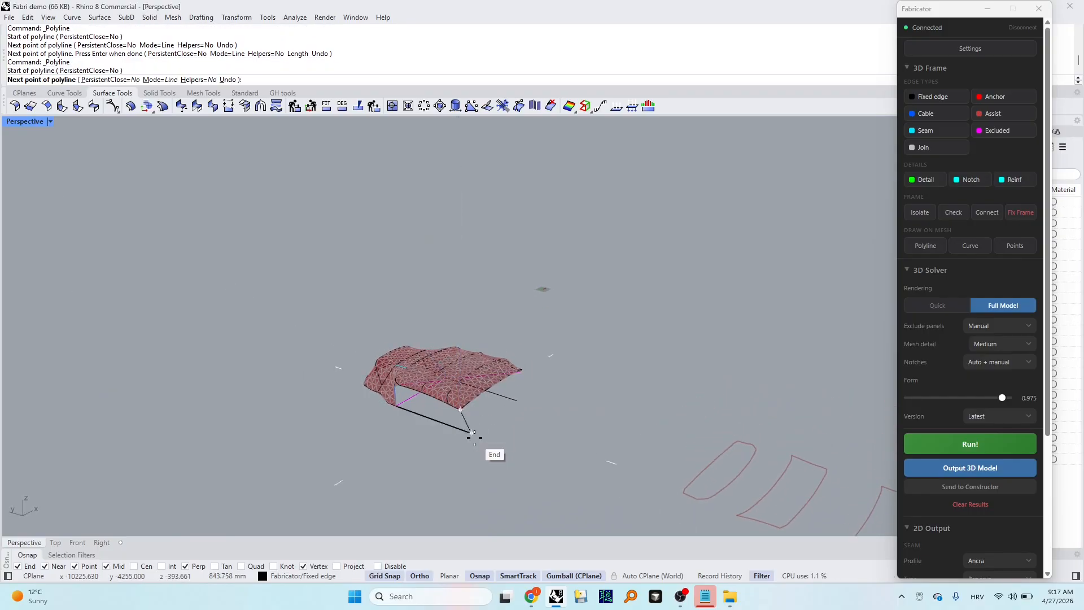
{"action": "left_click", "coordinate": [475, 437]}
{"action": "right_click", "coordinate": [547, 420]}
{"action": "right_click_drag", "start_coordinate": [567, 400], "coordinate": [425, 388]}
{"action": "right_click", "coordinate": [460, 393]}
{"action": "left_click", "coordinate": [422, 376]}
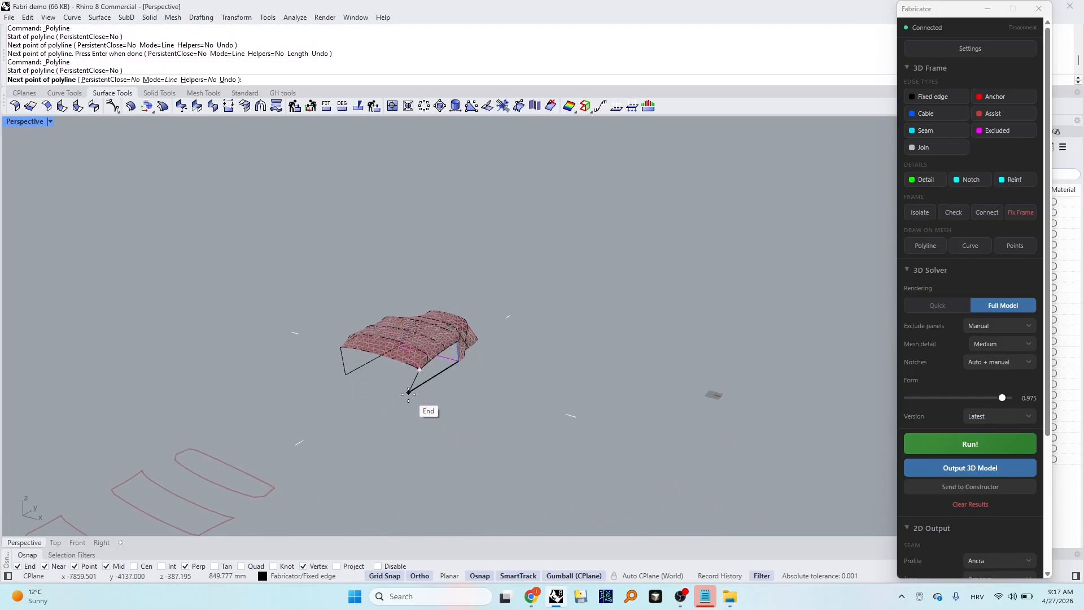
{"action": "left_click", "coordinate": [407, 392]}
{"action": "right_click", "coordinate": [445, 399]}
Step: Draw a Fixed edge line across the open end, joining the two lower corners of the new base frame
{"action": "right_click", "coordinate": [357, 387]}
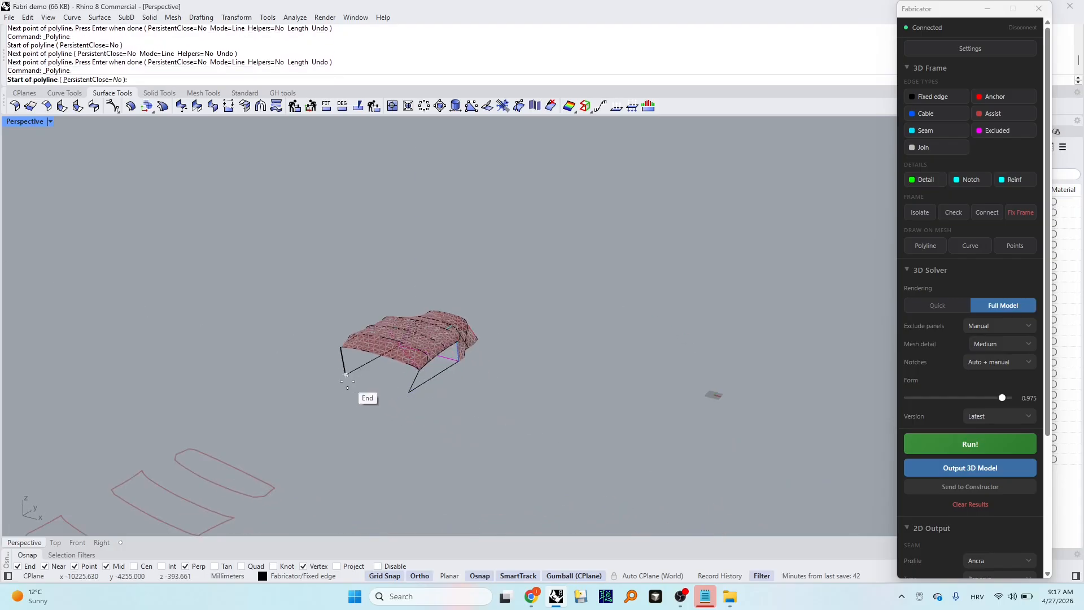
{"action": "left_click", "coordinate": [346, 376]}
{"action": "left_click", "coordinate": [407, 393]}
{"action": "right_click", "coordinate": [372, 407]}
{"action": "right_click_drag", "start_coordinate": [372, 407], "coordinate": [587, 370]}
Step: Show the control points of the five new frame lines and scale the lower crossline's end points outward to widen the base
{"action": "left_click_drag", "start_coordinate": [568, 418], "coordinate": [452, 328]}
{"action": "right_click_drag", "start_coordinate": [491, 402], "coordinate": [425, 442]}
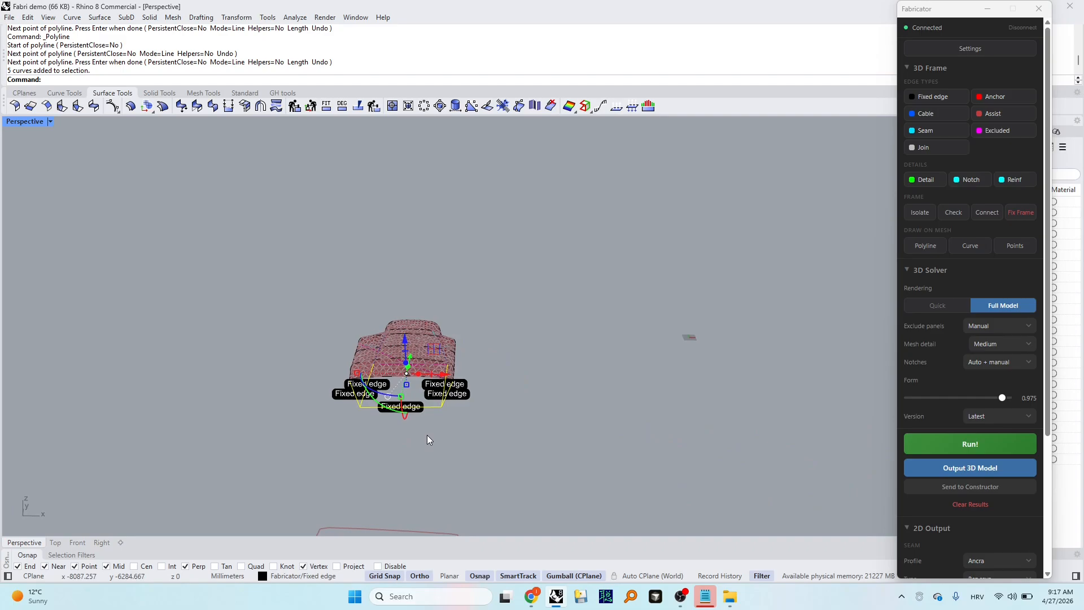
{"action": "key", "text": "F10"}
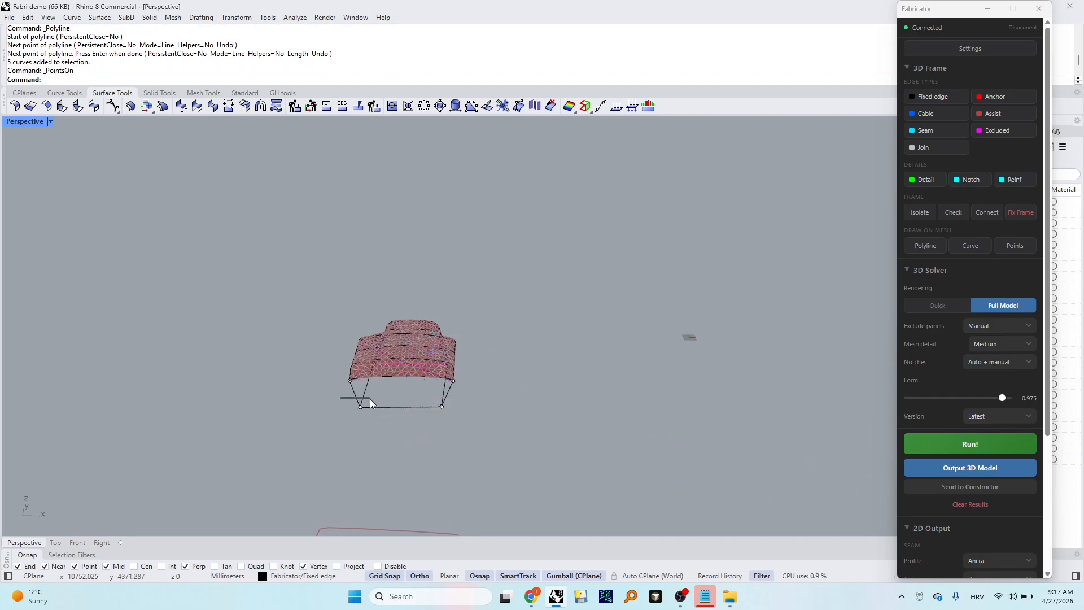
{"action": "left_click_drag", "start_coordinate": [371, 403], "coordinate": [451, 428]}
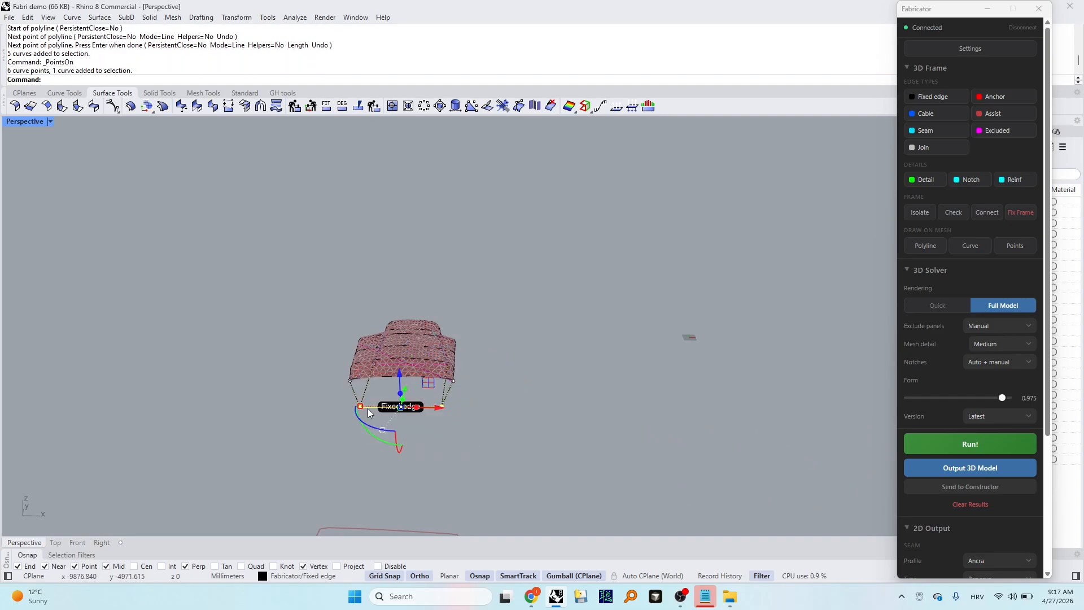
{"action": "left_click_drag", "start_coordinate": [356, 410], "coordinate": [345, 410]}
{"action": "right_click_drag", "start_coordinate": [346, 411], "coordinate": [479, 411]}
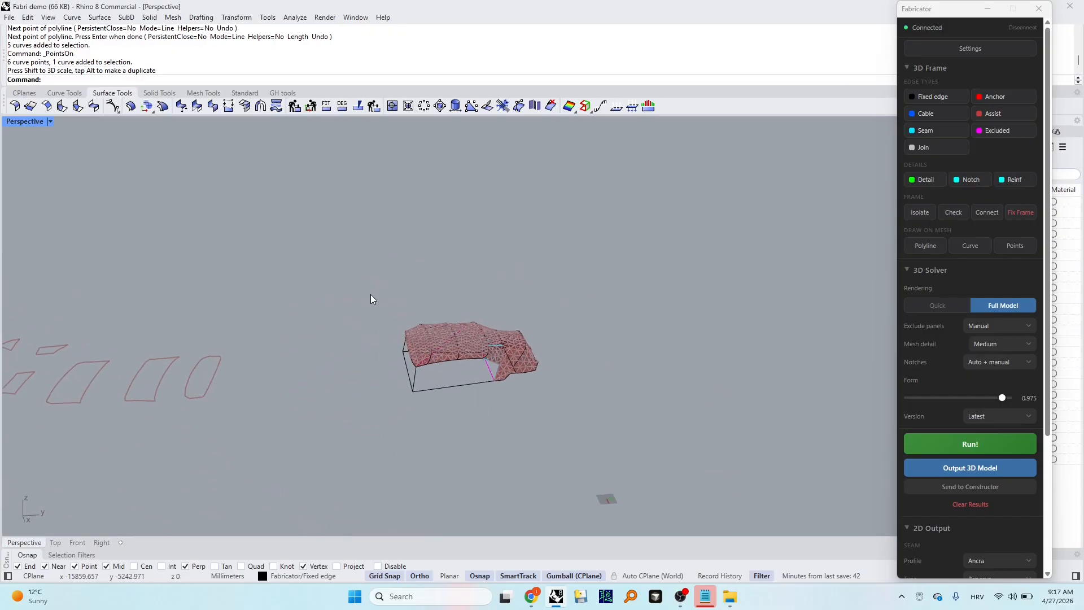
Step: Select all curves of the extended frame and run the full-model 3D solver
{"action": "left_click_drag", "start_coordinate": [372, 299], "coordinate": [649, 469]}
{"action": "left_click", "coordinate": [918, 445]}
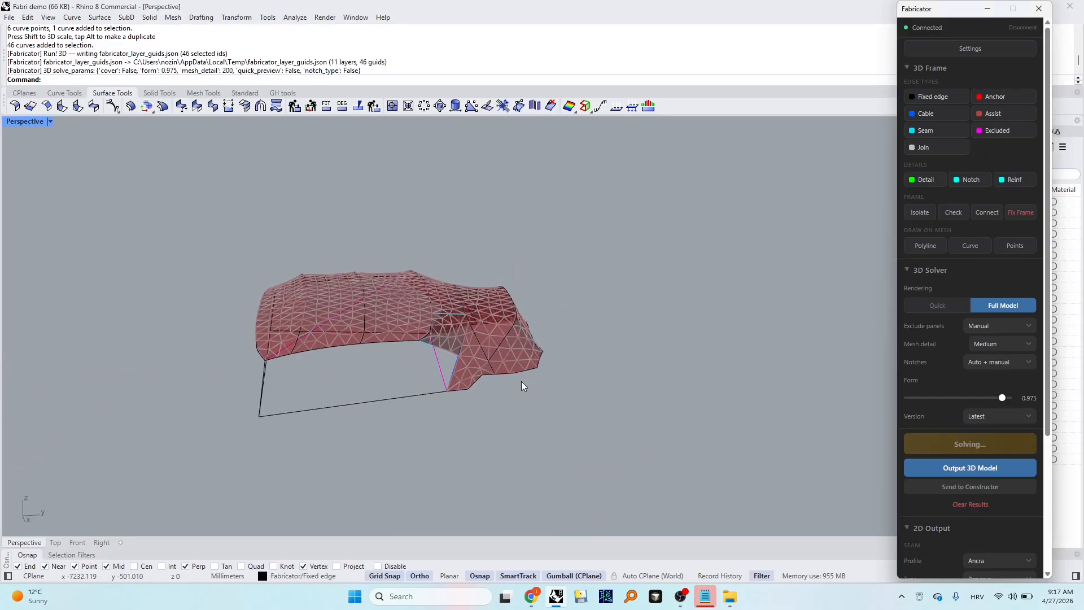
{"action": "right_click_drag", "start_coordinate": [520, 387], "coordinate": [724, 357]}
{"action": "right_click_drag", "start_coordinate": [552, 387], "coordinate": [564, 378]}
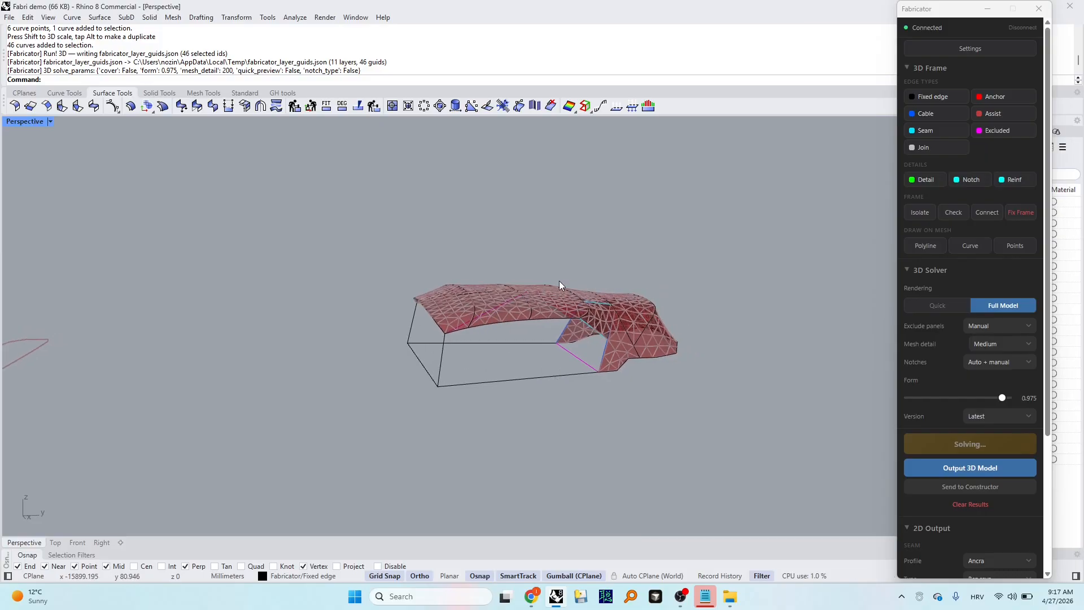
Step: Delete the Excluded line running under the larger frame's cover, and examine the solved mesh and its flattened panels
{"action": "left_click", "coordinate": [502, 313]}
{"action": "right_click_drag", "start_coordinate": [508, 341], "coordinate": [667, 228]}
{"action": "key", "text": "Delete"}
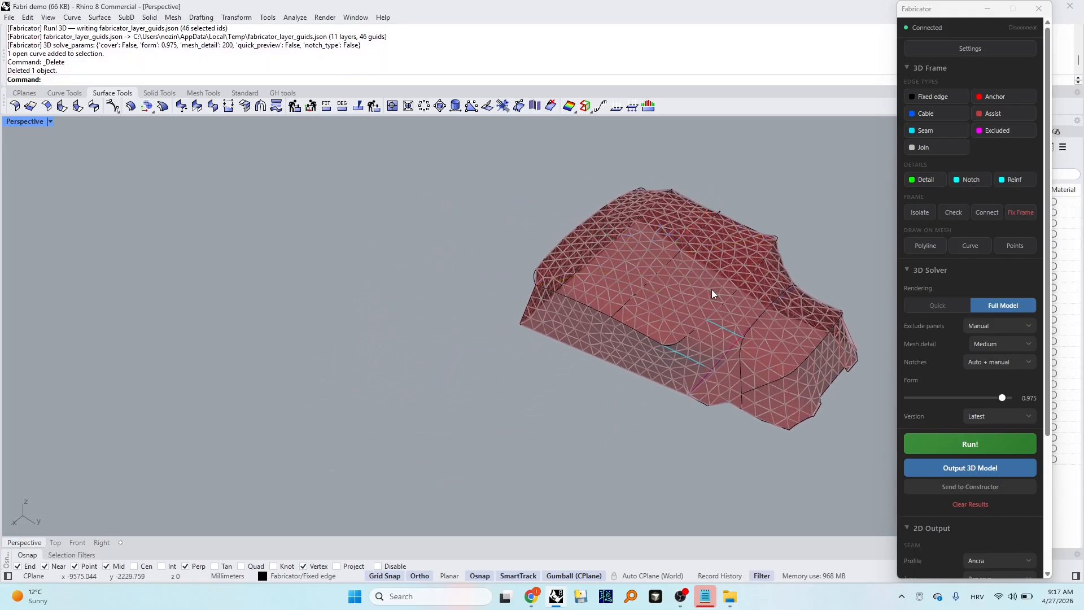
{"action": "right_click_drag", "start_coordinate": [711, 289], "coordinate": [621, 395]}
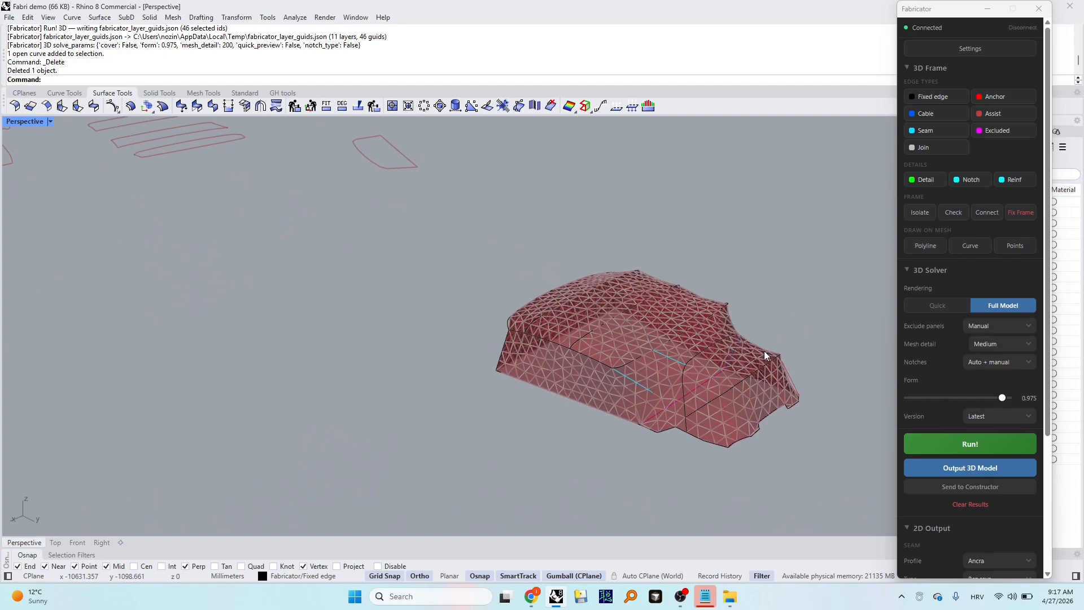
{"action": "right_click_drag", "start_coordinate": [763, 350], "coordinate": [366, 295]}
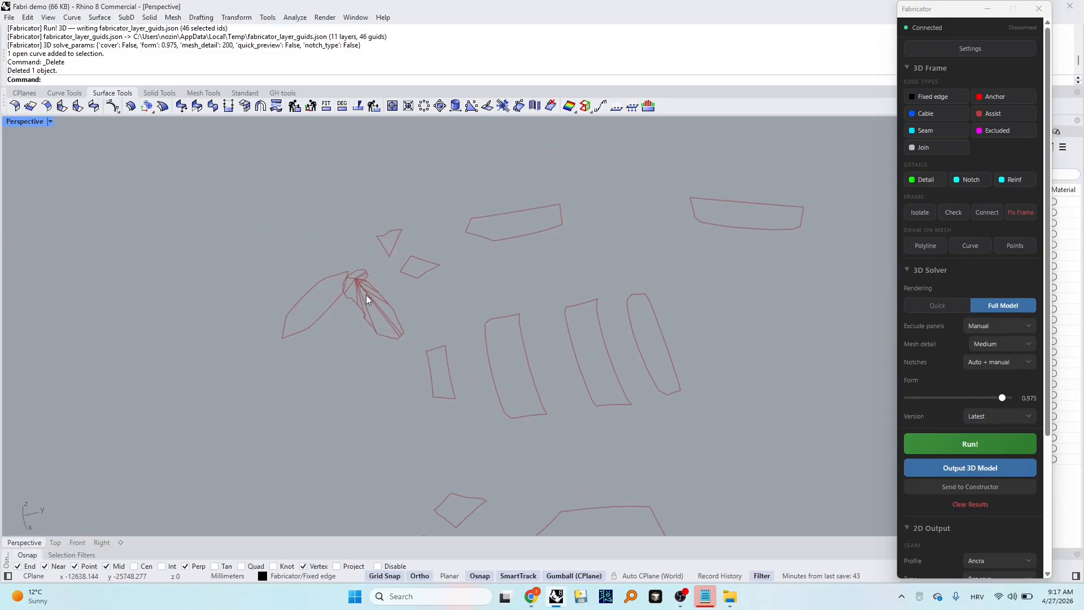
{"action": "scroll", "coordinate": [359, 281], "scroll_direction": "down", "scroll_amount": 8}
{"action": "right_click_drag", "start_coordinate": [710, 297], "coordinate": [629, 301], "text": "shift"}
{"action": "scroll", "coordinate": [600, 260], "scroll_direction": "up", "scroll_amount": 7}
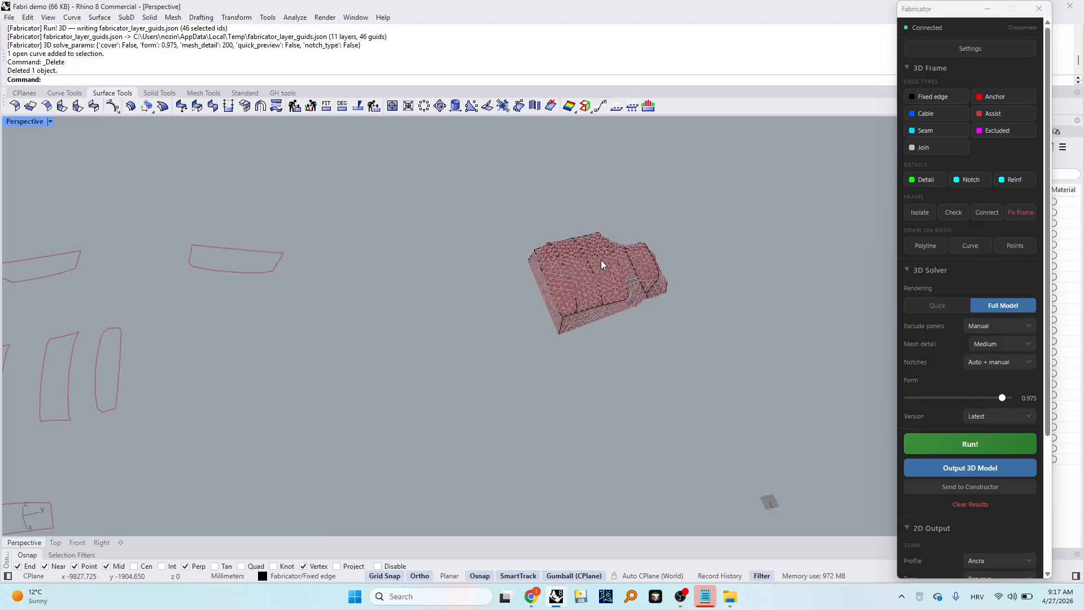
Step: Assign the two Assist lines at the smaller frame's end to the Cable edge type
{"action": "right_click_drag", "start_coordinate": [601, 260], "coordinate": [607, 397]}
{"action": "left_click", "coordinate": [637, 314]}
{"action": "left_click", "coordinate": [598, 387], "text": "shift"}
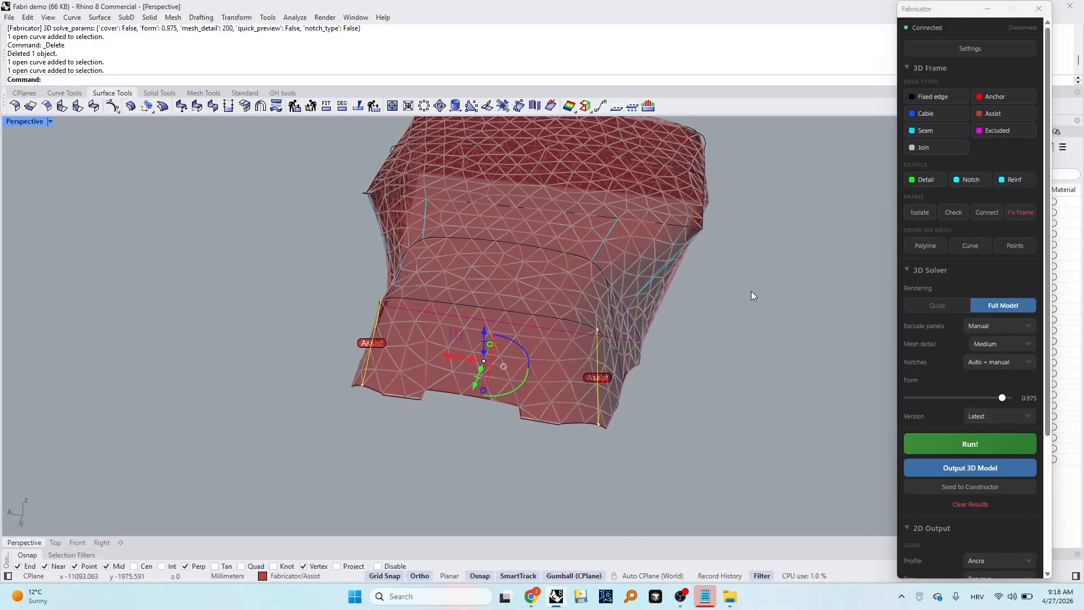
{"action": "left_click", "coordinate": [935, 117]}
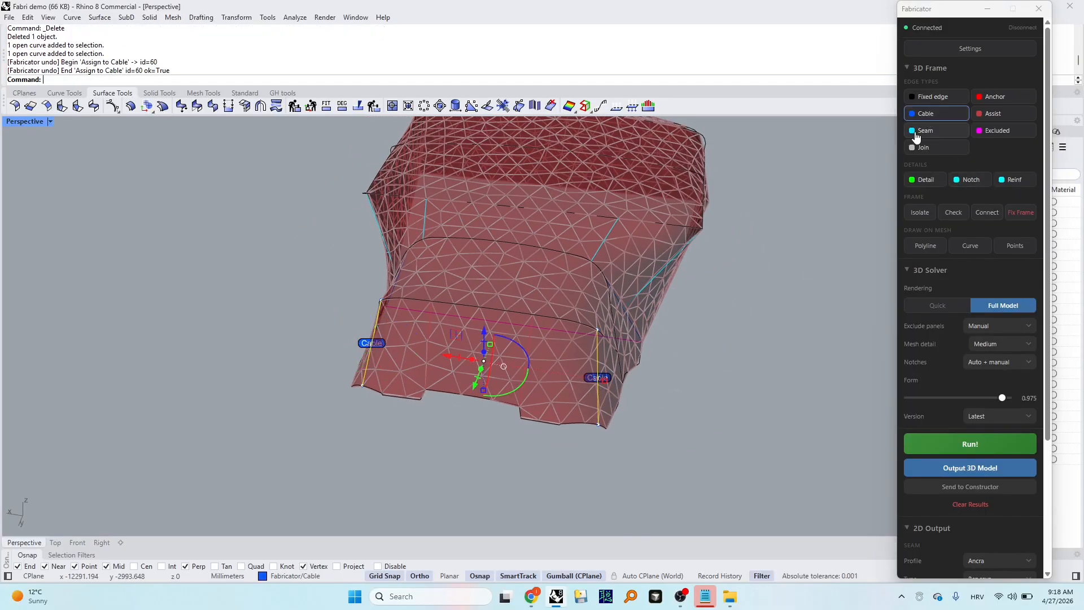
Step: Assign the three Fixed edge lines around the larger frame's base to the Cable edge type
{"action": "scroll", "coordinate": [645, 392], "scroll_direction": "down", "scroll_amount": 3}
{"action": "right_click_drag", "start_coordinate": [645, 393], "coordinate": [459, 323]}
{"action": "scroll", "coordinate": [465, 307], "scroll_direction": "up", "scroll_amount": 3}
{"action": "left_click", "coordinate": [465, 309]}
{"action": "left_click", "coordinate": [324, 287], "text": "shift"}
{"action": "left_click", "coordinate": [342, 443], "text": "shift"}
{"action": "scroll", "coordinate": [342, 444], "scroll_direction": "down", "scroll_amount": 5}
{"action": "right_click_drag", "start_coordinate": [342, 446], "coordinate": [547, 389]}
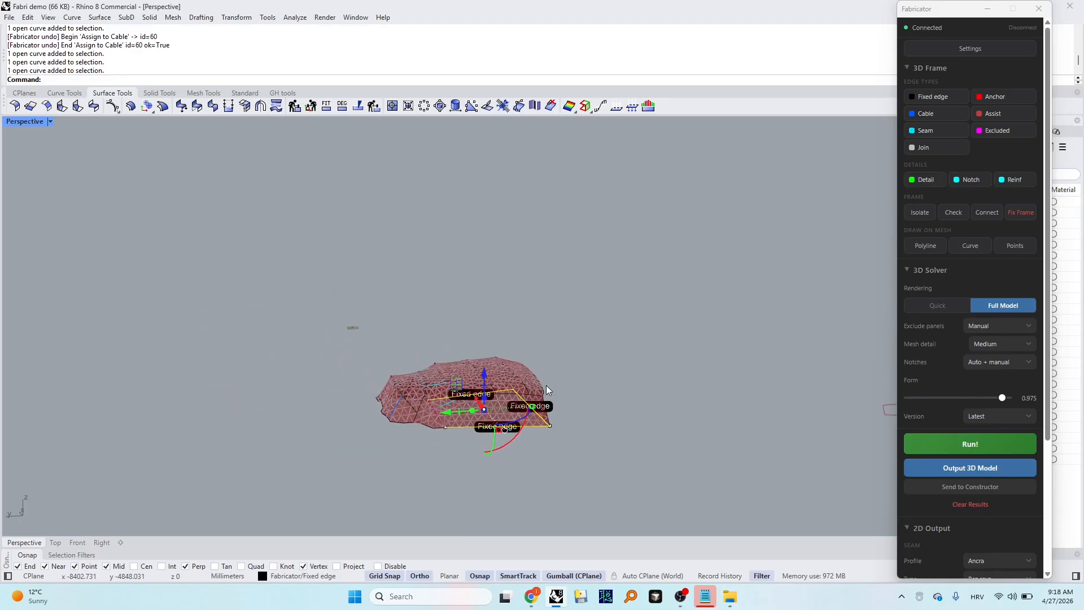
{"action": "left_click", "coordinate": [926, 115]}
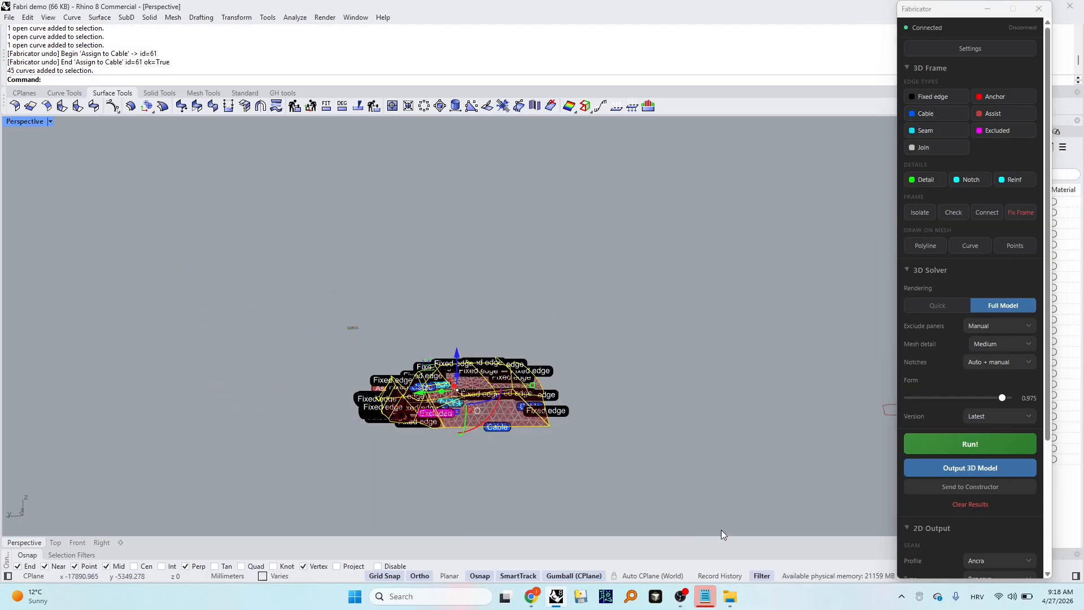
Step: Solve the whole frame with the new cable edges and examine the mesh along the base
{"action": "left_click", "coordinate": [970, 443]}
{"action": "right_click_drag", "start_coordinate": [673, 412], "coordinate": [396, 432]}
{"action": "scroll", "coordinate": [395, 430], "scroll_direction": "up", "scroll_amount": 5}
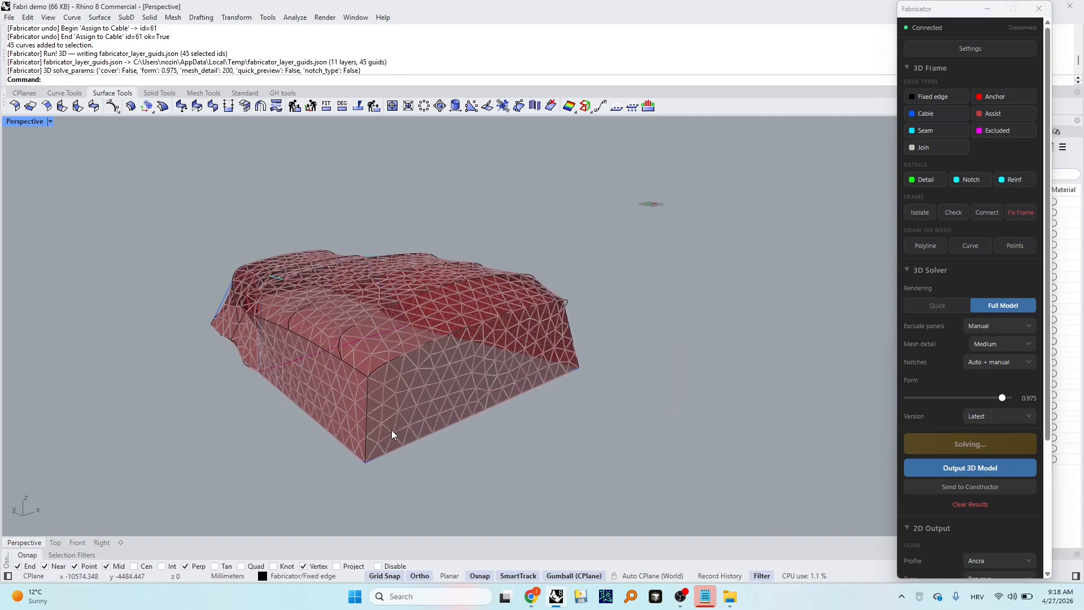
{"action": "right_click_drag", "start_coordinate": [650, 347], "coordinate": [416, 358]}
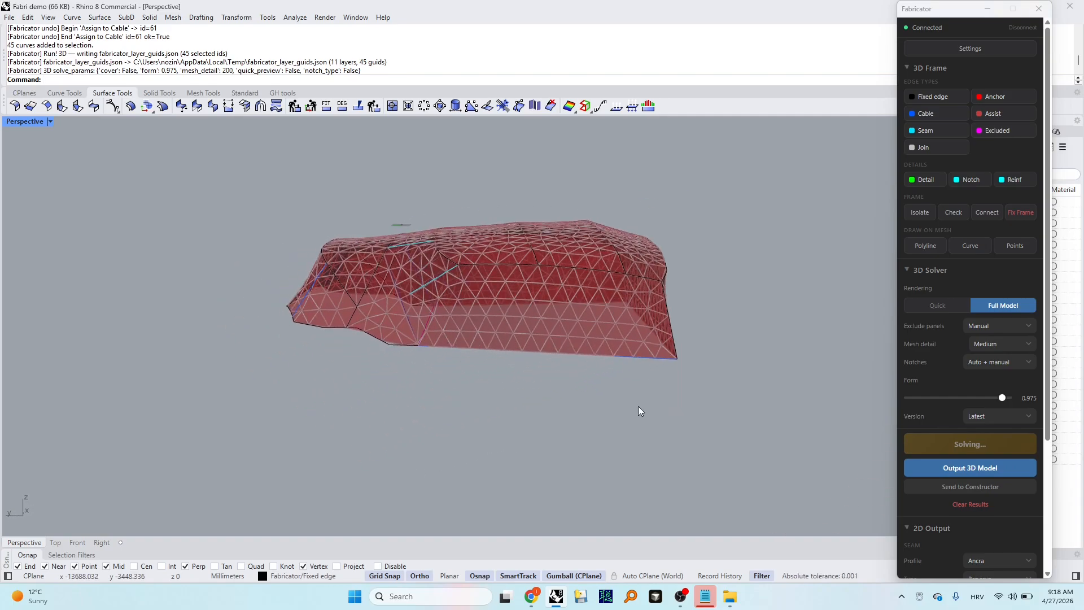
{"action": "right_click_drag", "start_coordinate": [662, 399], "coordinate": [675, 388]}
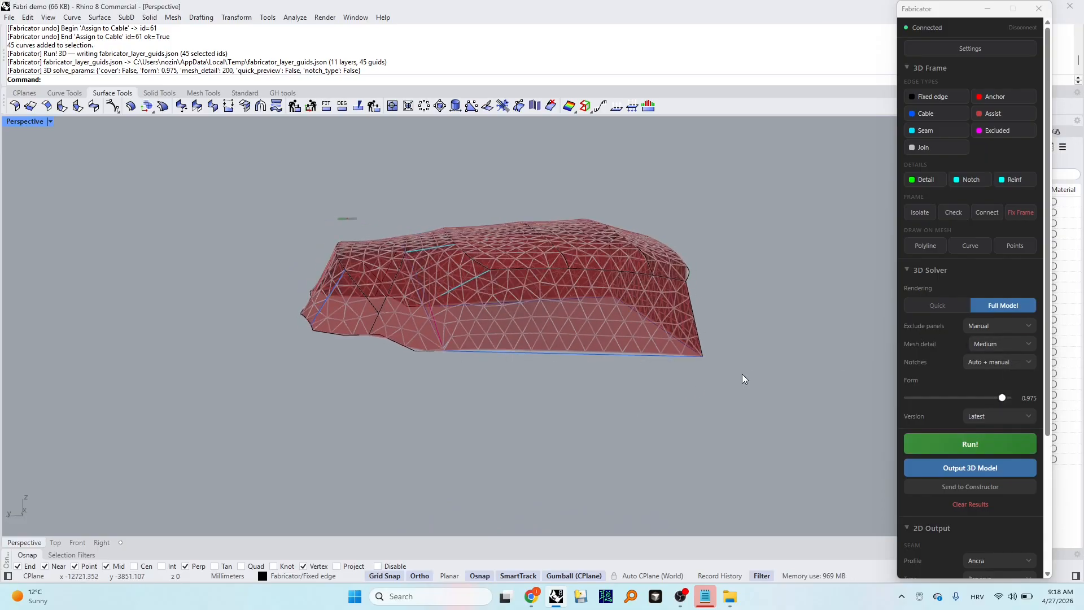
{"action": "right_click_drag", "start_coordinate": [742, 374], "coordinate": [674, 268]}
Step: Clear the solver results and draw the first two Seam lines from the upper frame down to the base cables
{"action": "left_click", "coordinate": [970, 504]}
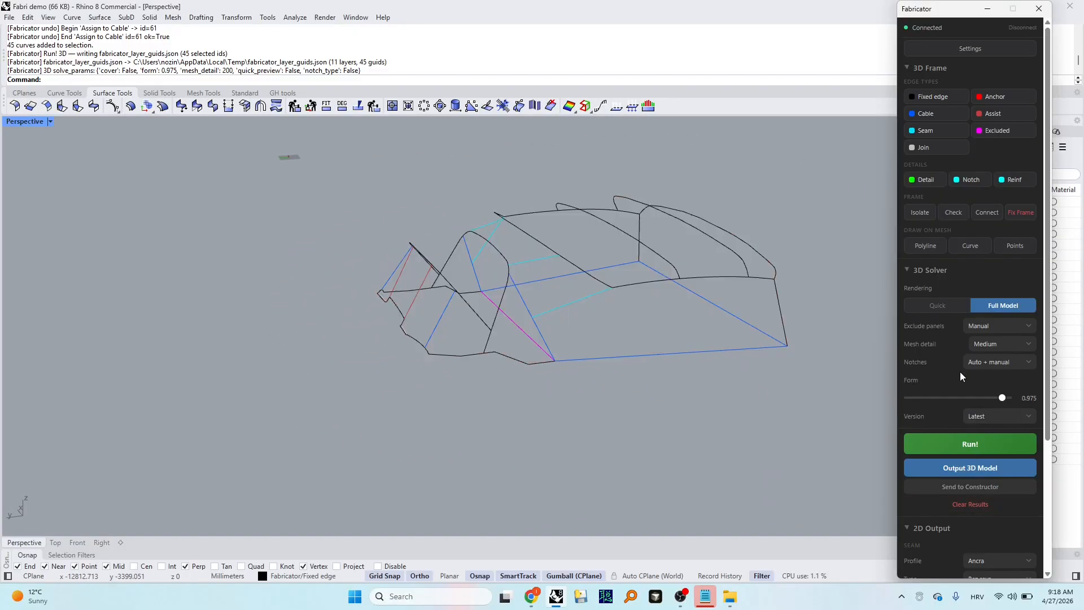
{"action": "left_click", "coordinate": [935, 136]}
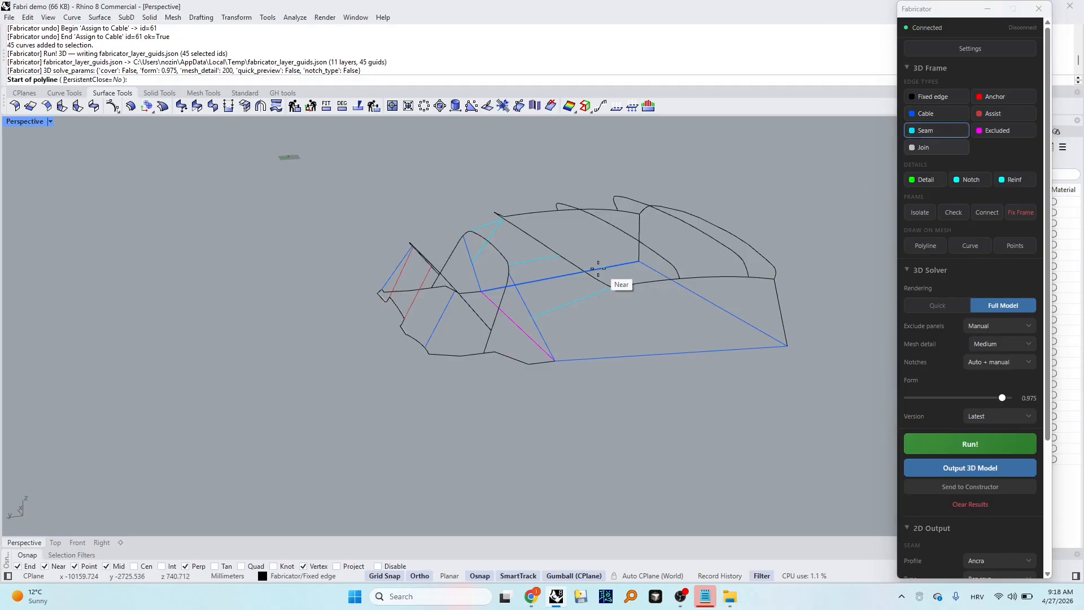
{"action": "left_click", "coordinate": [679, 283]}
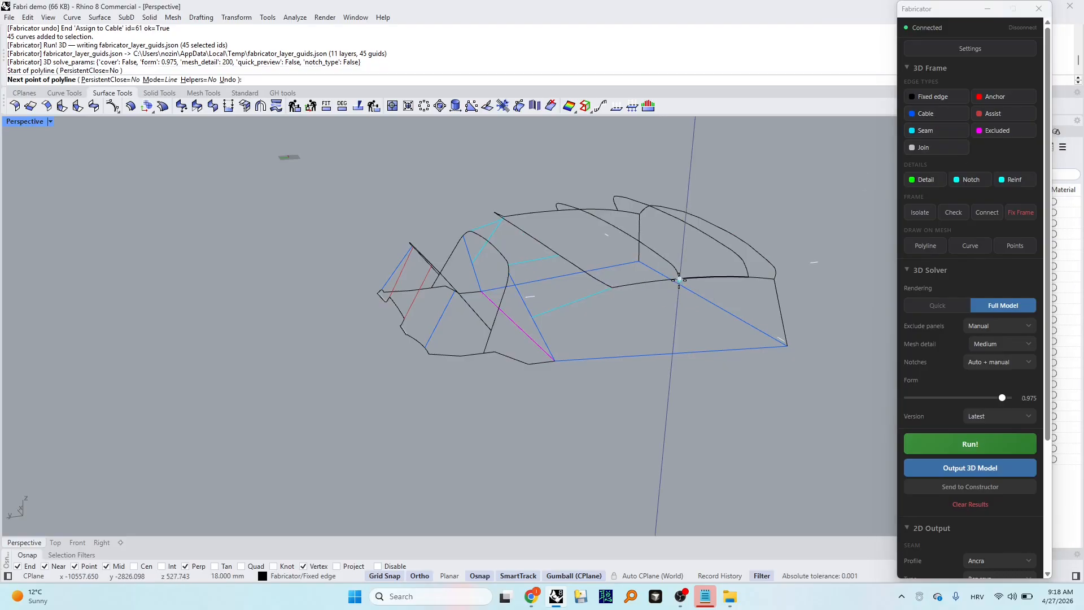
{"action": "left_click", "coordinate": [676, 351]}
{"action": "right_click", "coordinate": [761, 322]}
{"action": "right_click_drag", "start_coordinate": [768, 324], "coordinate": [553, 299], "text": "shift"}
{"action": "right_click", "coordinate": [559, 312]}
{"action": "left_click", "coordinate": [560, 291]}
{"action": "left_click", "coordinate": [564, 355]}
{"action": "right_click", "coordinate": [588, 341]}
Step: Draw three more Seam lines from the upper frame down to the base cables, finishing at a rib end on the opposite side
{"action": "right_click", "coordinate": [475, 286]}
{"action": "left_click", "coordinate": [463, 277]}
{"action": "left_click", "coordinate": [466, 351]}
{"action": "right_click", "coordinate": [506, 308]}
{"action": "right_click", "coordinate": [480, 315]}
{"action": "left_click", "coordinate": [492, 282]}
{"action": "left_click", "coordinate": [510, 355]}
{"action": "right_click", "coordinate": [519, 338]}
{"action": "right_click", "coordinate": [552, 299]}
{"action": "left_click", "coordinate": [553, 298]}
{"action": "left_click", "coordinate": [550, 351]}
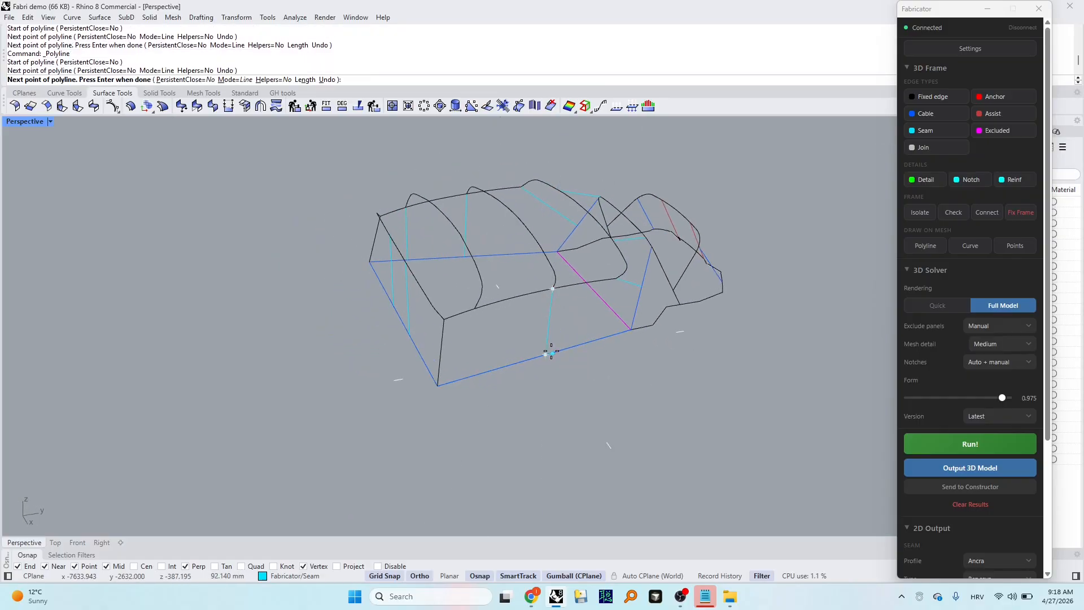
{"action": "right_click", "coordinate": [550, 351]}
{"action": "mouse_move", "coordinate": [549, 350]}
{"action": "right_mouse_down"}
{"action": "mouse_move", "coordinate": [577, 327]}
{"action": "mouse_move", "coordinate": [537, 281]}
{"action": "mouse_move", "coordinate": [552, 313]}
{"action": "mouse_move", "coordinate": [613, 340]}
{"action": "right_mouse_up"}
{"action": "scroll", "coordinate": [552, 313], "scroll_direction": "down", "scroll_amount": 4}
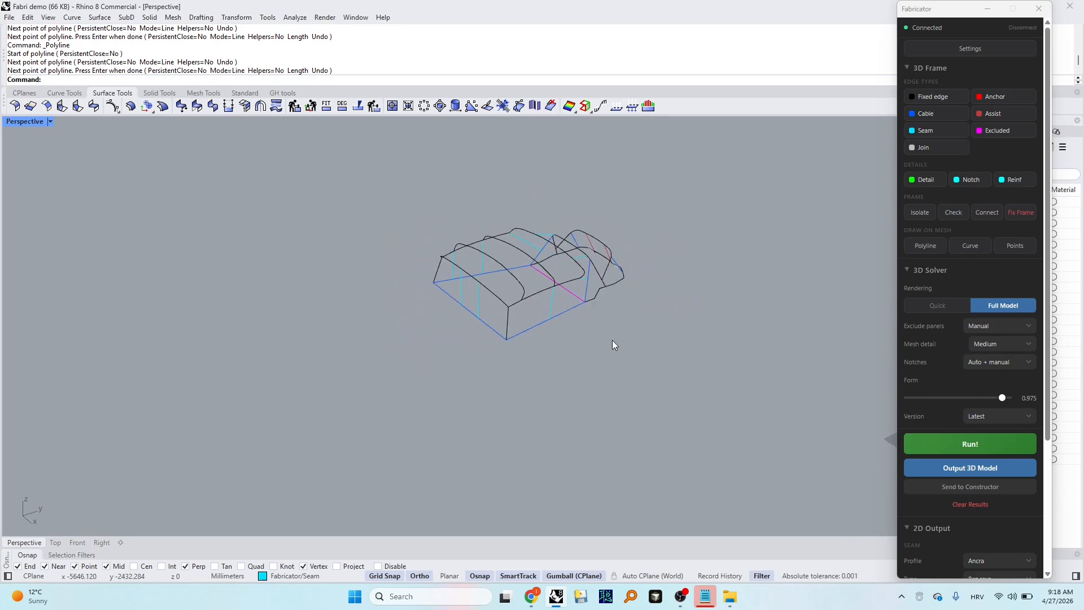
Step: Select all frame curves, including the new seams, and solve the full 3D model again
{"action": "left_click_drag", "start_coordinate": [370, 163], "coordinate": [695, 393]}
{"action": "left_click", "coordinate": [969, 444]}
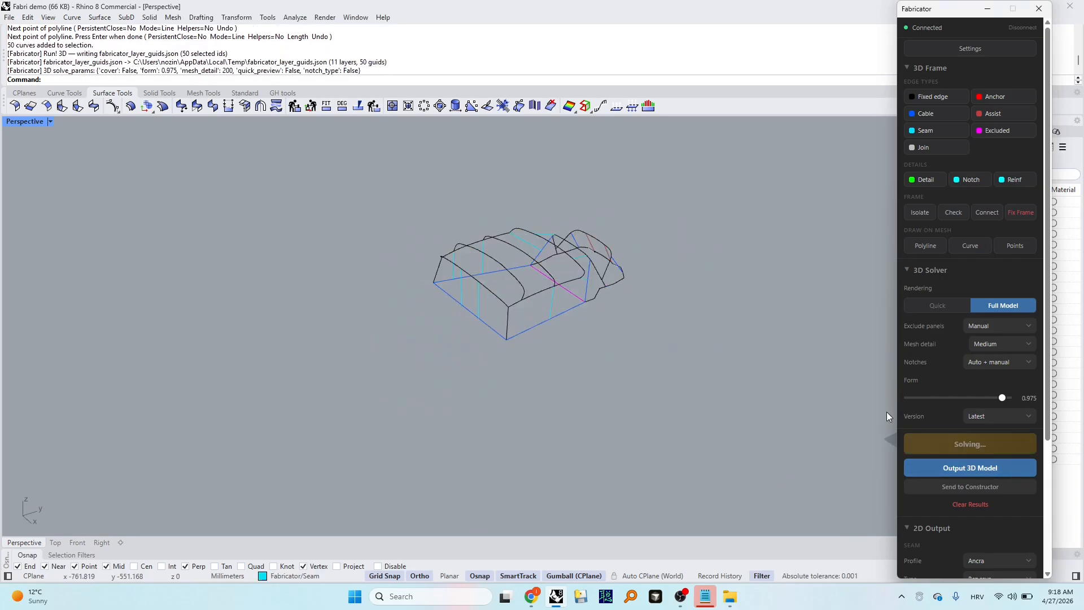
{"action": "scroll", "coordinate": [563, 285], "scroll_direction": "up", "scroll_amount": 3}
{"action": "right_click_drag", "start_coordinate": [563, 281], "coordinate": [466, 341]}
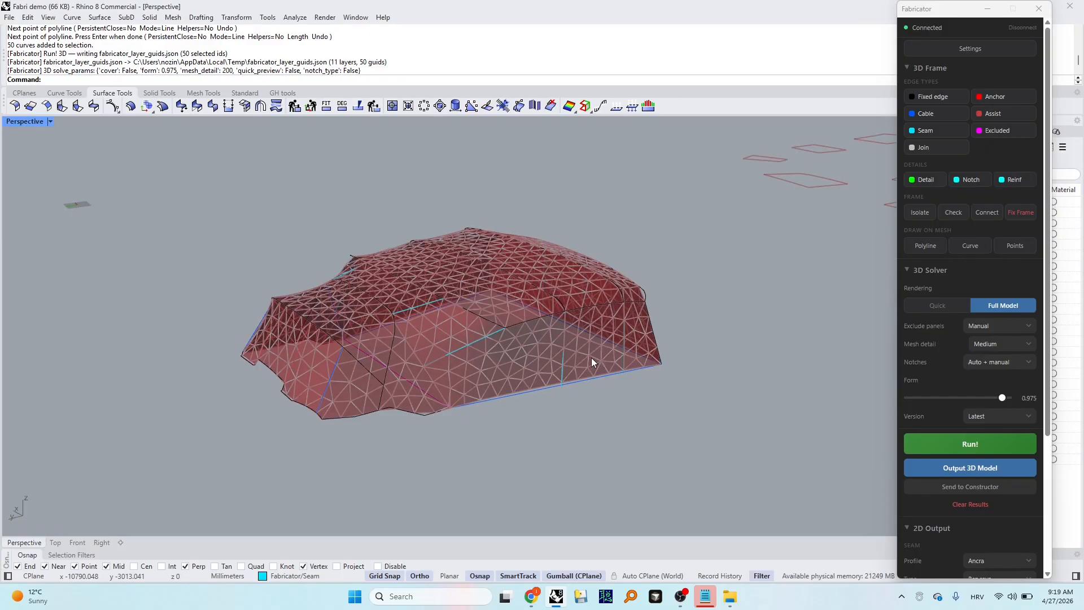
Step: Examine the solved 3D mesh and its flattened panel outlines from several sides
{"action": "right_click_drag", "start_coordinate": [628, 361], "coordinate": [581, 382]}
{"action": "scroll", "coordinate": [581, 382], "scroll_direction": "down", "scroll_amount": 8}
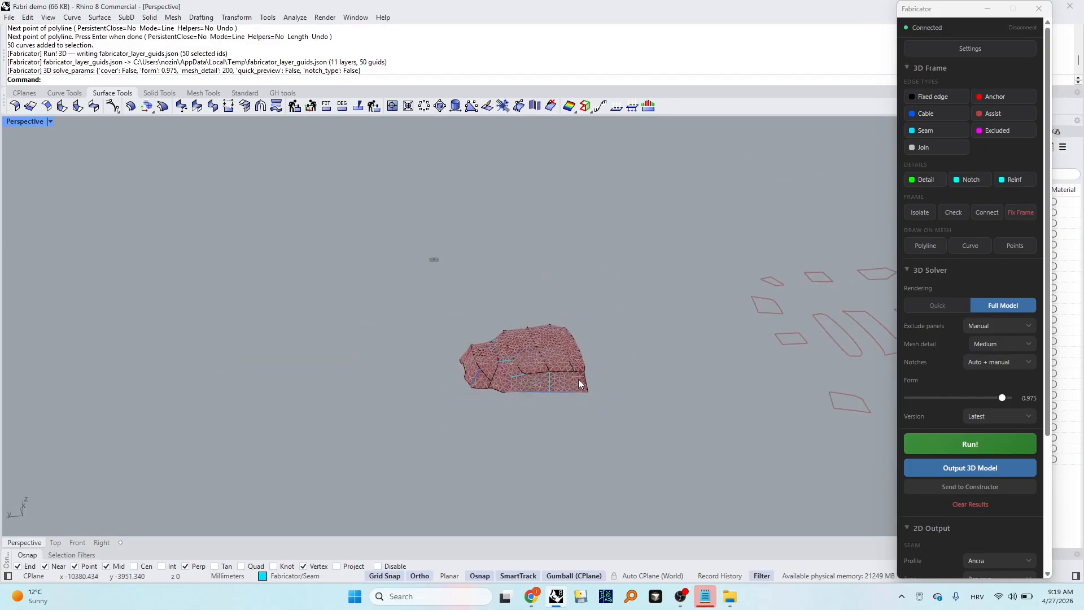
{"action": "right_click_drag", "start_coordinate": [722, 367], "coordinate": [330, 334], "text": "shift"}
{"action": "right_click_drag", "start_coordinate": [486, 327], "coordinate": [616, 390]}
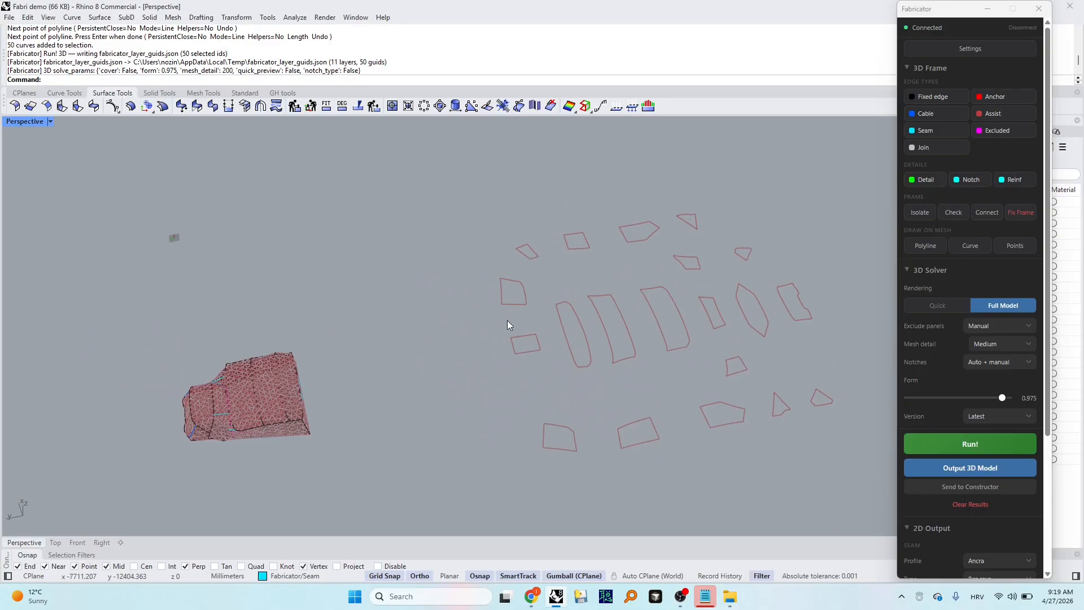
{"action": "right_click_drag", "start_coordinate": [333, 425], "coordinate": [492, 353]}
{"action": "scroll", "coordinate": [273, 377], "scroll_direction": "up", "scroll_amount": 10}
{"action": "scroll", "coordinate": [469, 334], "scroll_direction": "down", "scroll_amount": 6}
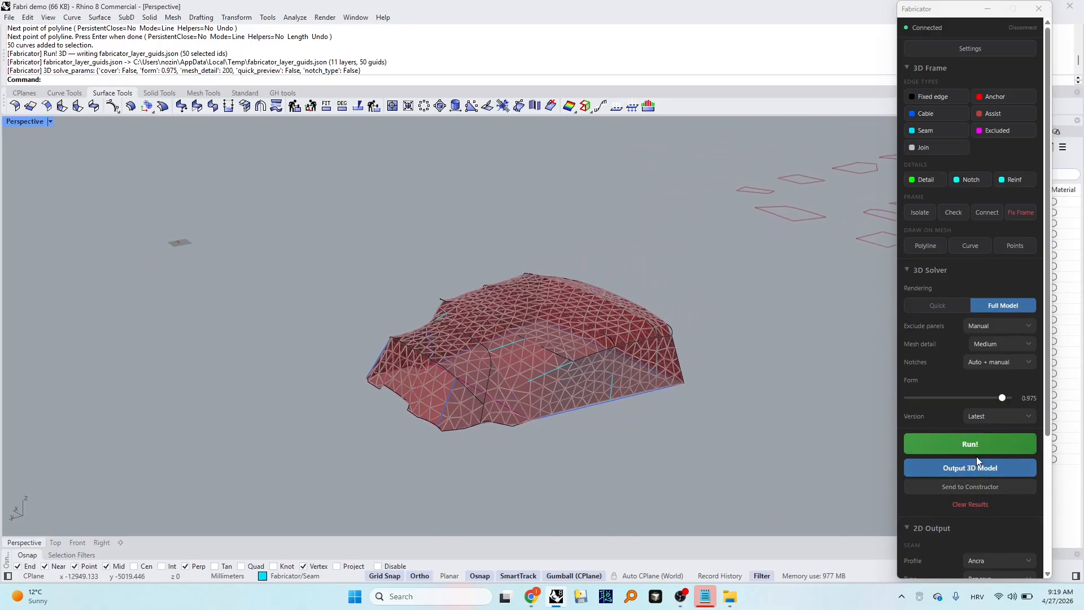
Step: Clear the solver results and turn on control points for all frame curves
{"action": "left_click", "coordinate": [970, 504]}
{"action": "right_click_drag", "start_coordinate": [660, 415], "coordinate": [621, 367]}
{"action": "left_click_drag", "start_coordinate": [382, 246], "coordinate": [673, 416]}
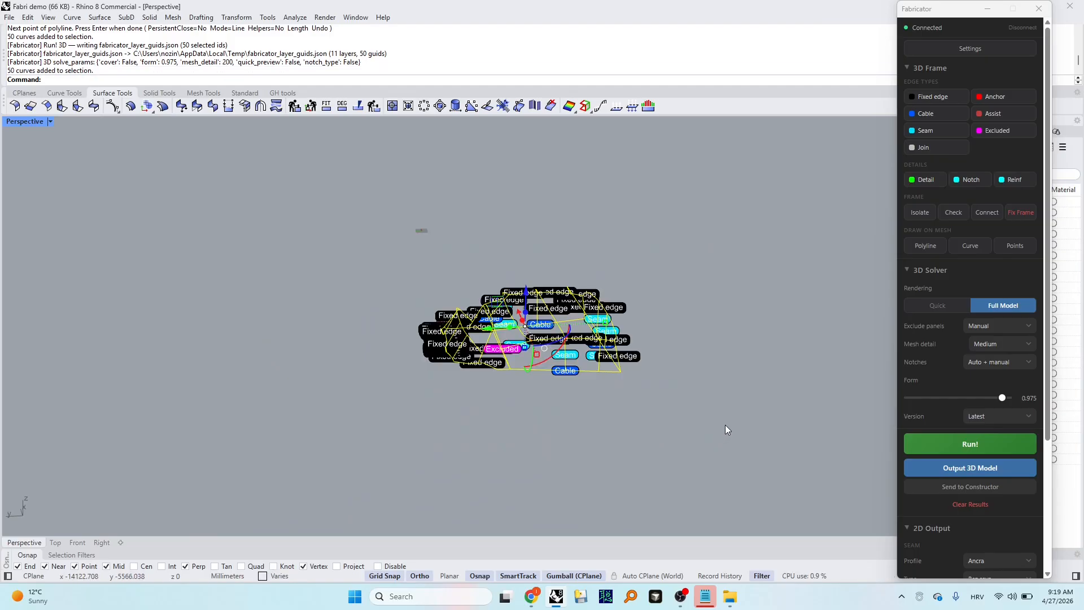
{"action": "key", "text": "F12"}
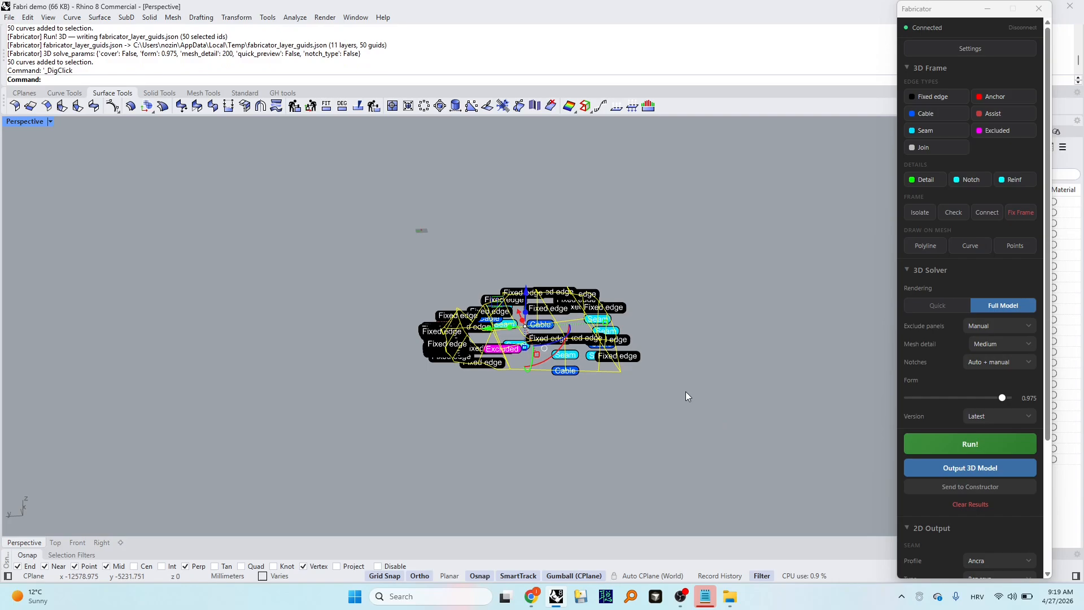
{"action": "key", "text": "F10"}
Step: Lengthen the cover by moving the control points and curves of its rear end outward along the base direction
{"action": "scroll", "coordinate": [600, 332], "scroll_direction": "up", "scroll_amount": 7}
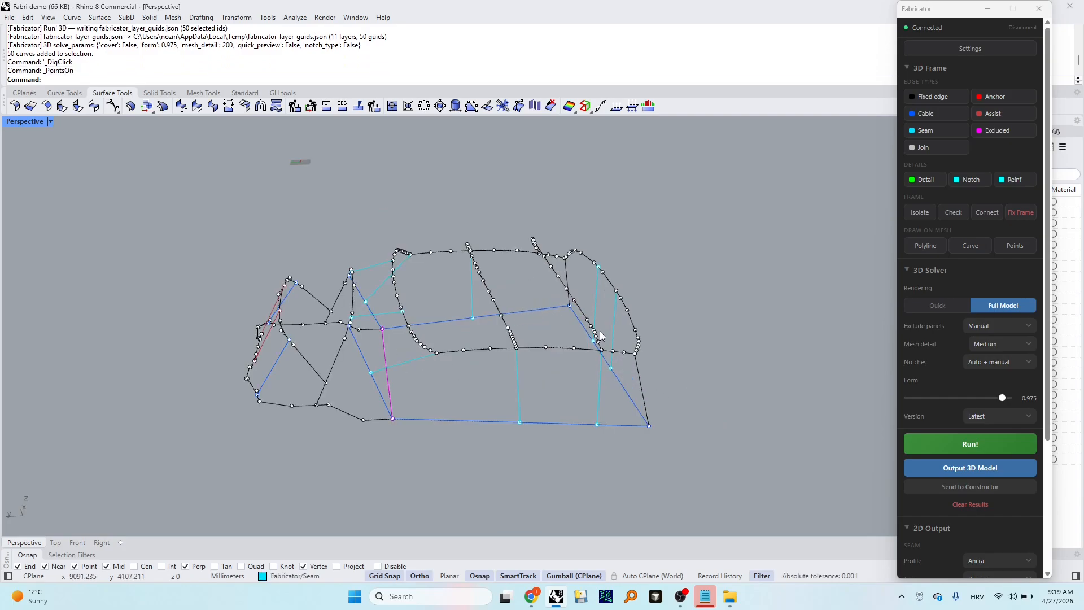
{"action": "right_click_drag", "start_coordinate": [600, 332], "coordinate": [680, 354]}
{"action": "scroll", "coordinate": [646, 356], "scroll_direction": "down", "scroll_amount": 5}
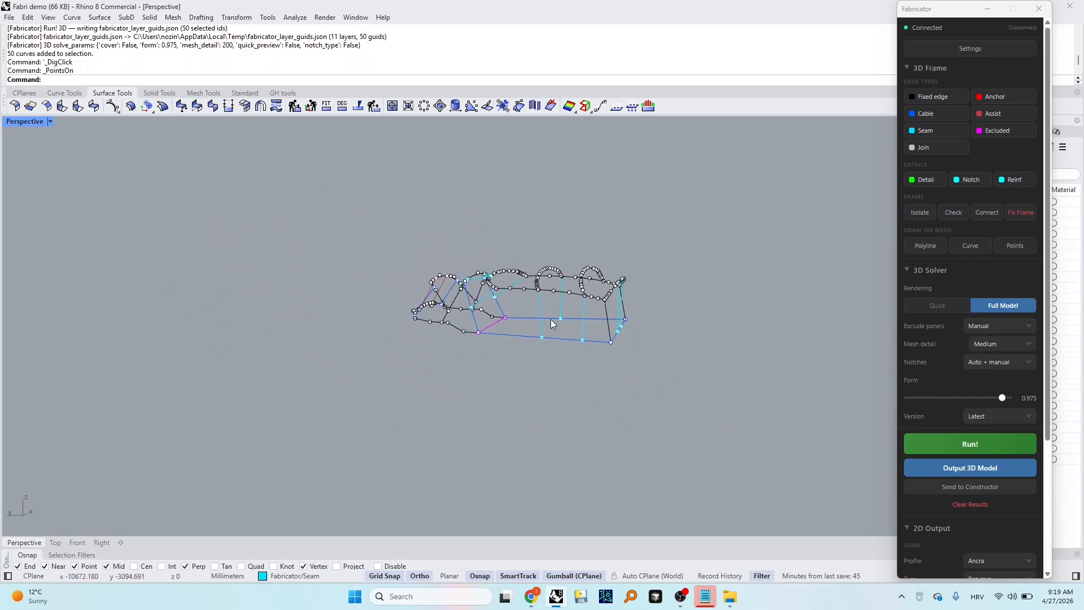
{"action": "scroll", "coordinate": [551, 318], "scroll_direction": "up", "scroll_amount": 5}
{"action": "right_click_drag", "start_coordinate": [570, 319], "coordinate": [680, 393]}
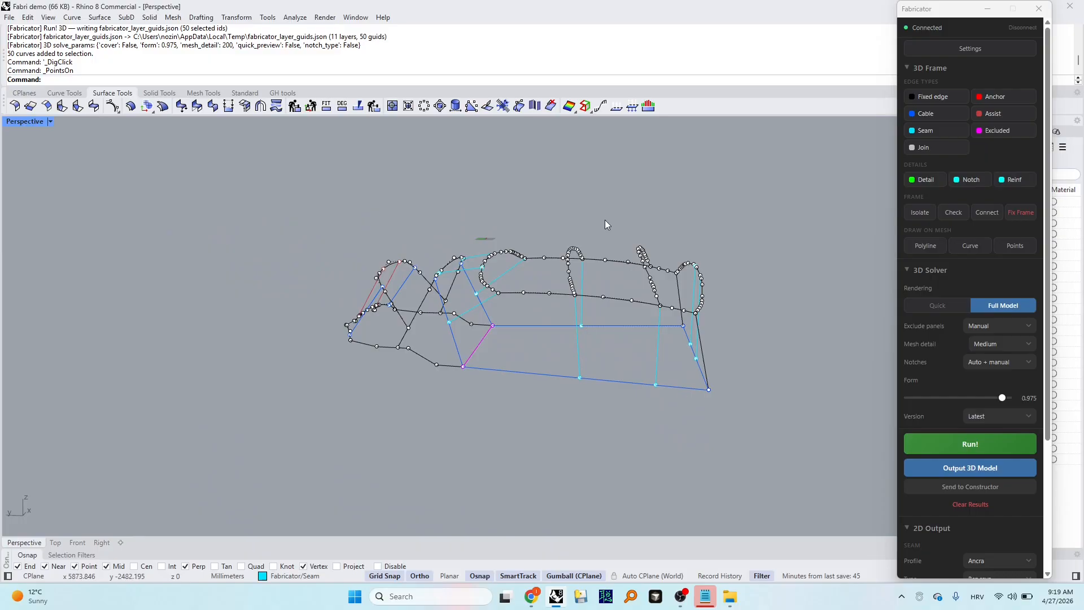
{"action": "left_click_drag", "start_coordinate": [621, 222], "coordinate": [761, 391]}
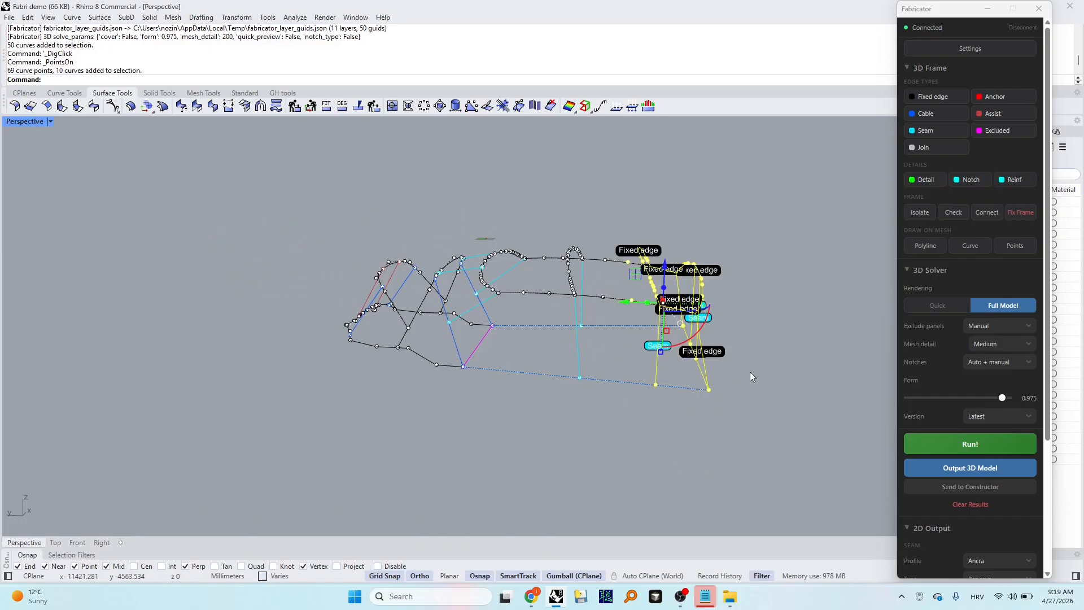
{"action": "right_click_drag", "start_coordinate": [750, 371], "coordinate": [702, 367], "text": "shift"}
{"action": "left_click_drag", "start_coordinate": [578, 296], "coordinate": [631, 305]}
{"action": "left_click", "coordinate": [659, 431]}
{"action": "right_click_drag", "start_coordinate": [659, 431], "coordinate": [648, 429]}
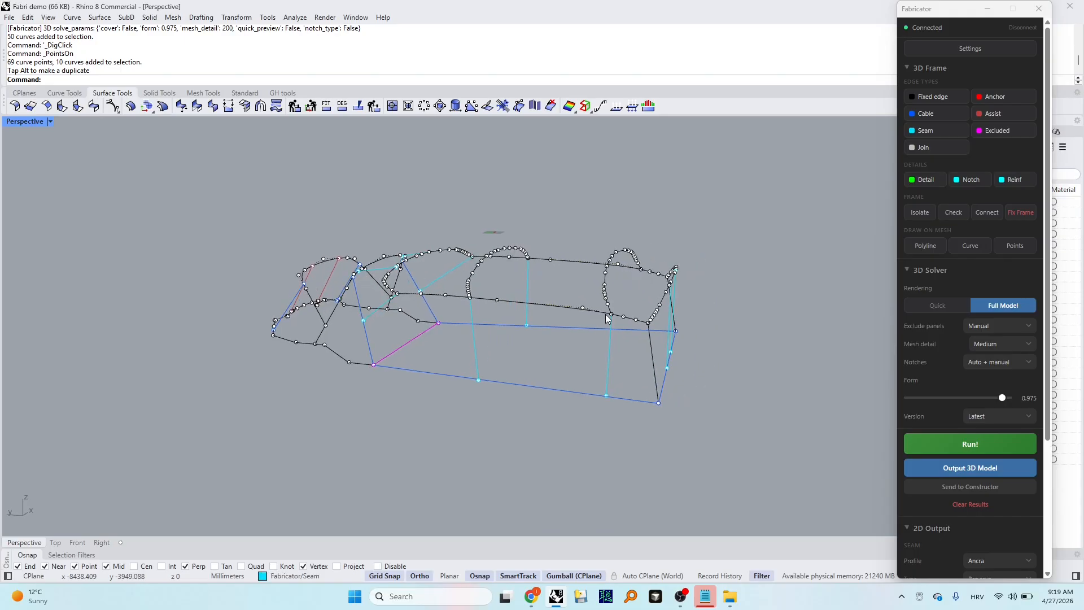
{"action": "right_click_drag", "start_coordinate": [613, 319], "coordinate": [633, 371]}
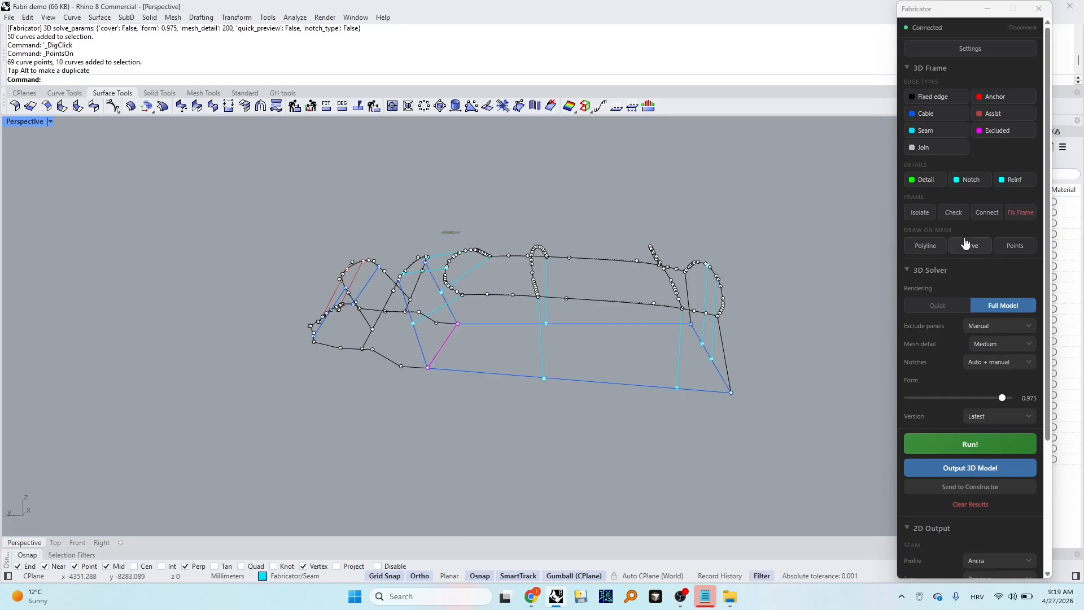
Step: Check the stretched frame for open ends and run Fix Frame on it
{"action": "left_click", "coordinate": [952, 213]}
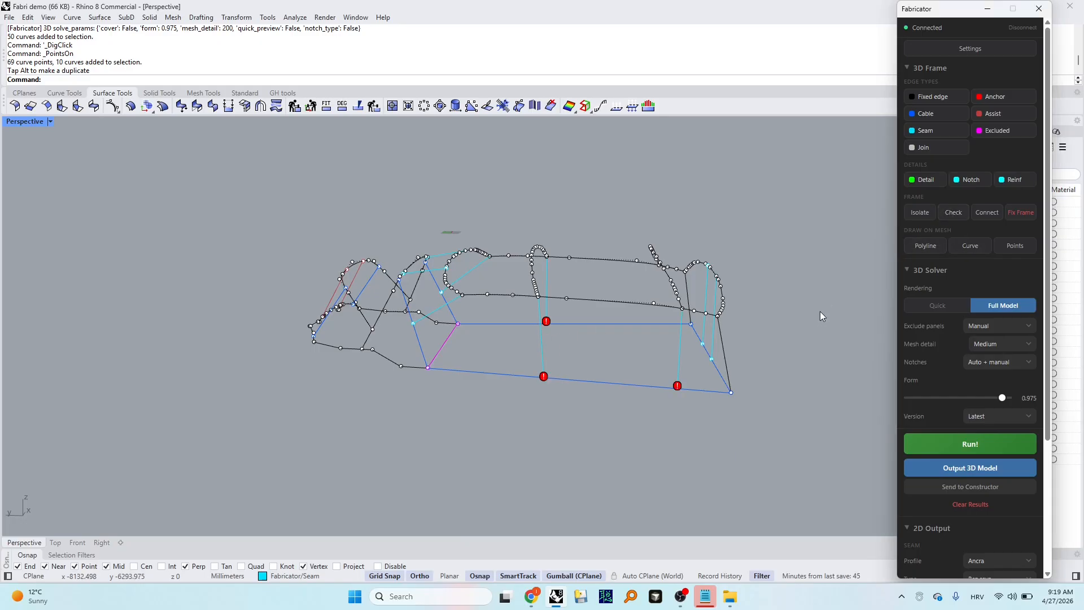
{"action": "right_click_drag", "start_coordinate": [819, 312], "coordinate": [803, 316]}
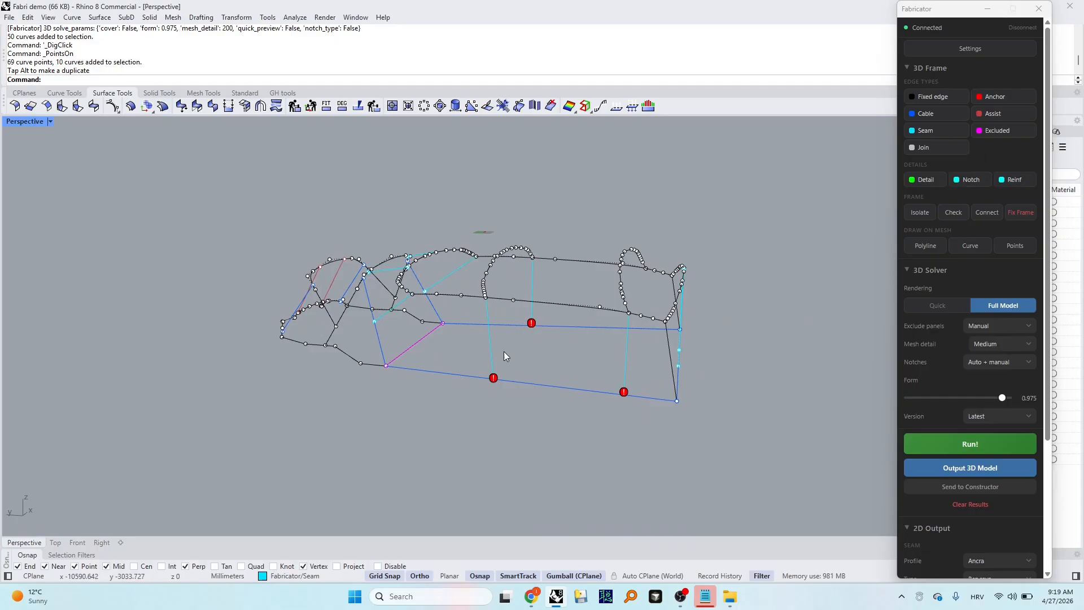
{"action": "right_click_drag", "start_coordinate": [617, 364], "coordinate": [608, 348]}
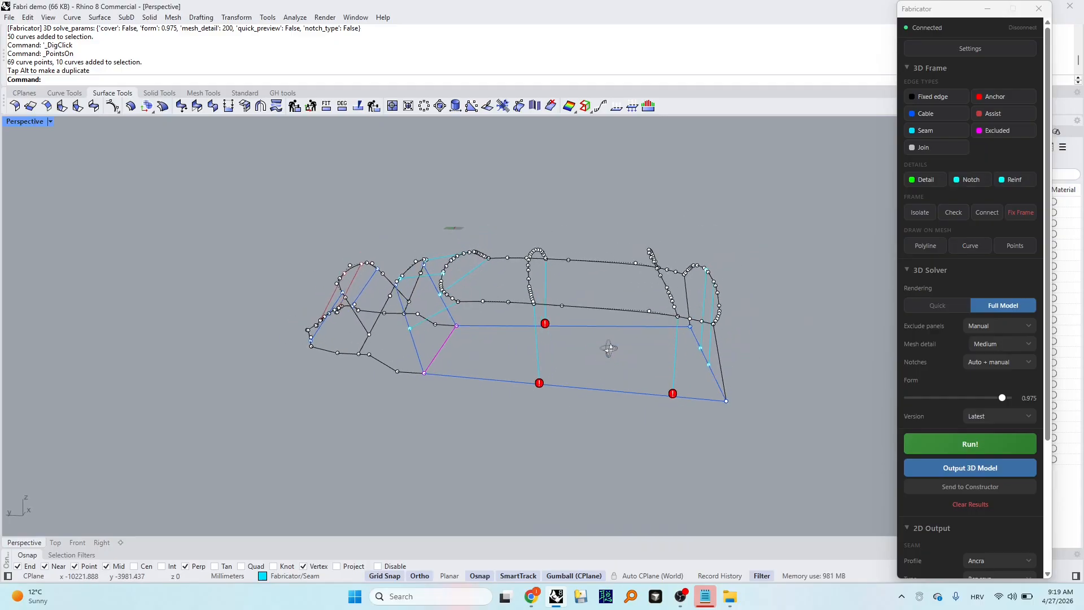
{"action": "left_click", "coordinate": [1015, 213]}
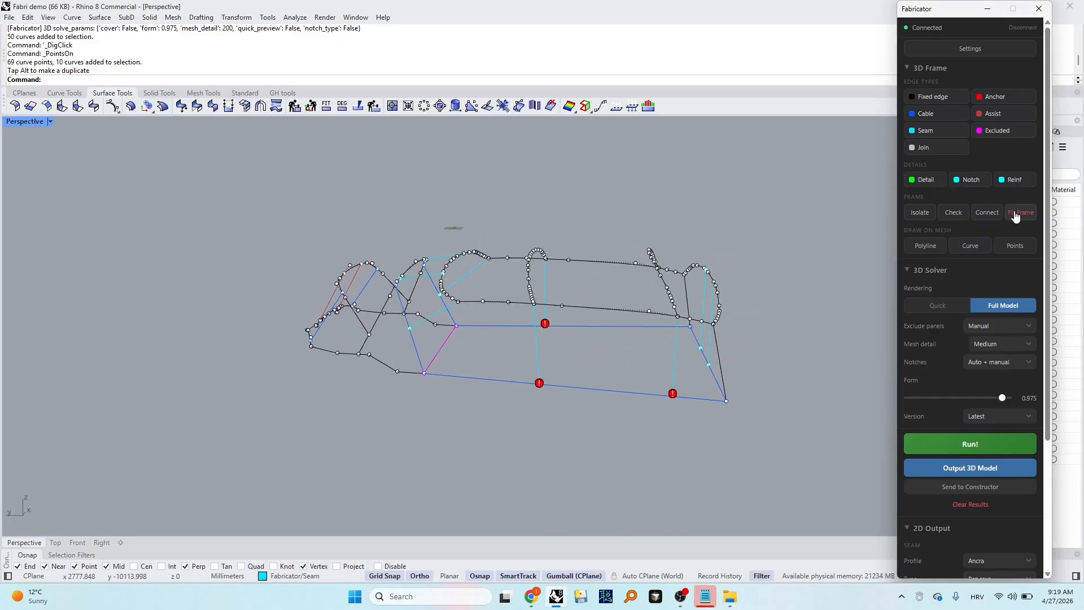
Step: Connect the two remaining open side Seam lines to the long base Cable on their respective sides
{"action": "right_click_drag", "start_coordinate": [611, 375], "coordinate": [583, 375]}
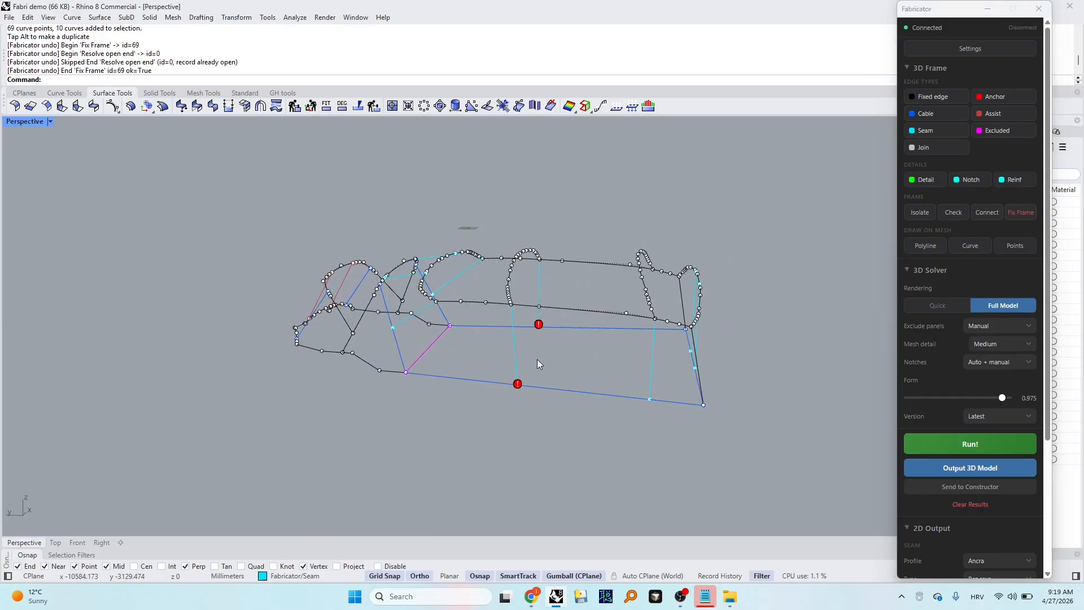
{"action": "scroll", "coordinate": [537, 364], "scroll_direction": "up", "scroll_amount": 5}
{"action": "left_click_drag", "start_coordinate": [521, 411], "coordinate": [508, 373]}
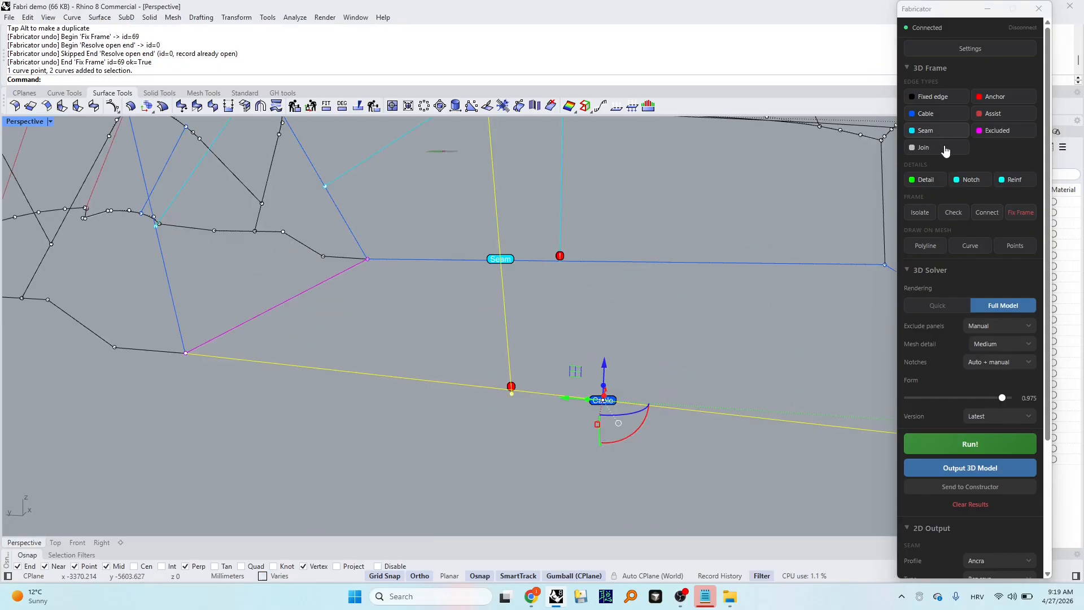
{"action": "left_click", "coordinate": [985, 212]}
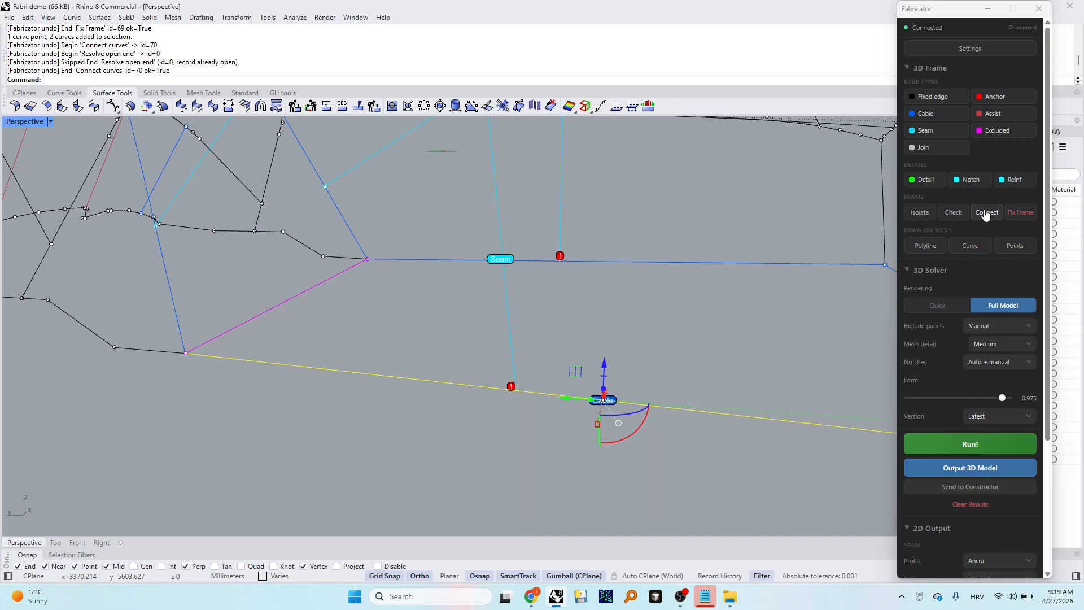
{"action": "left_click", "coordinate": [537, 292]}
{"action": "left_click_drag", "start_coordinate": [573, 273], "coordinate": [546, 243]}
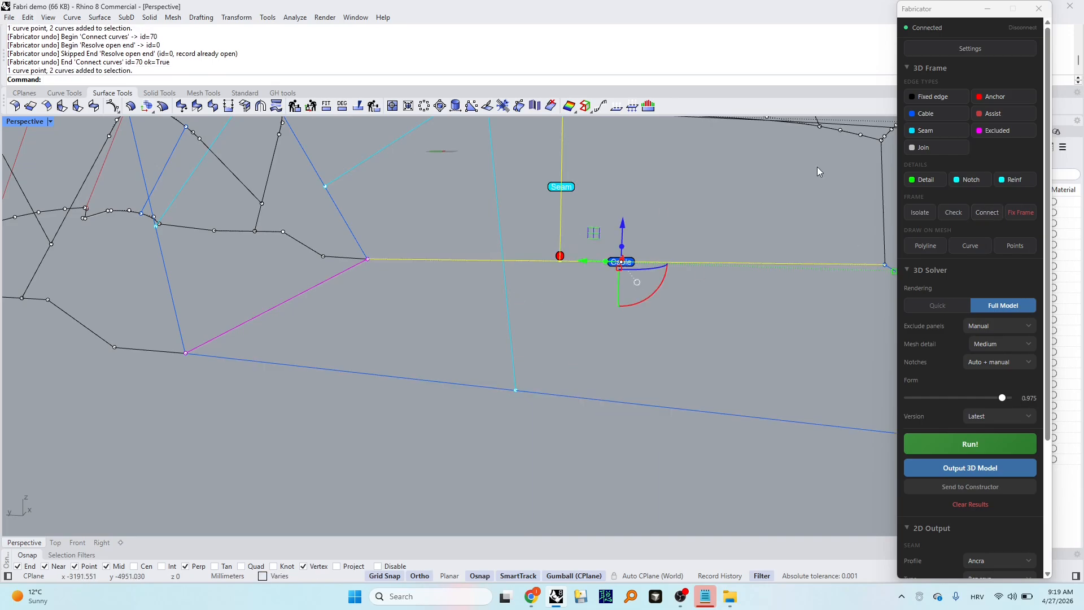
{"action": "left_click", "coordinate": [987, 213]}
Step: Recheck the frame and solve all its curves as a full 3D model
{"action": "scroll", "coordinate": [615, 317], "scroll_direction": "down", "scroll_amount": 5}
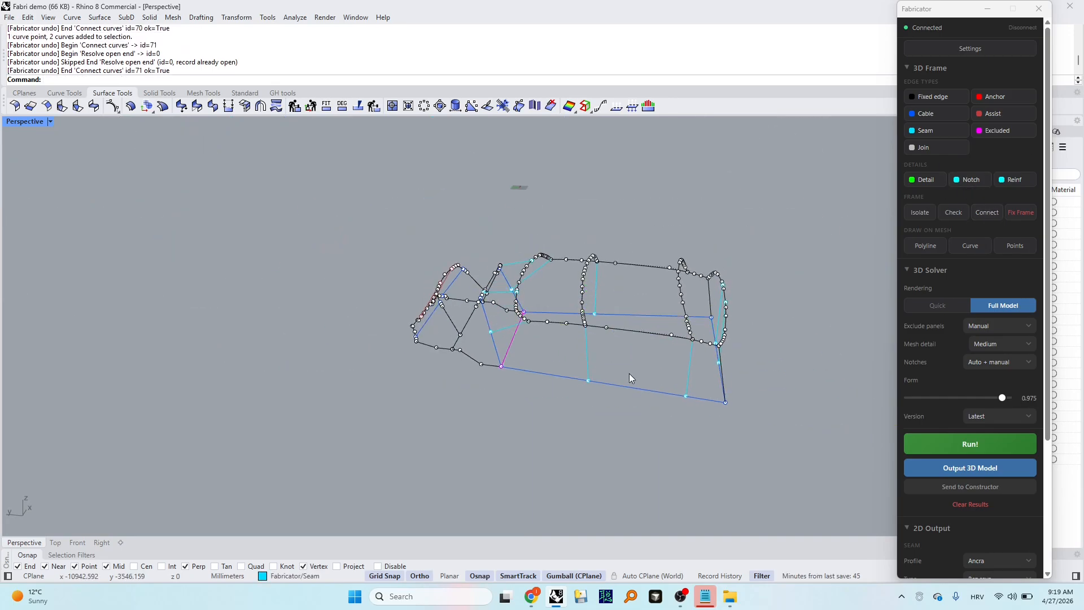
{"action": "right_click_drag", "start_coordinate": [671, 391], "coordinate": [619, 378], "text": "shift"}
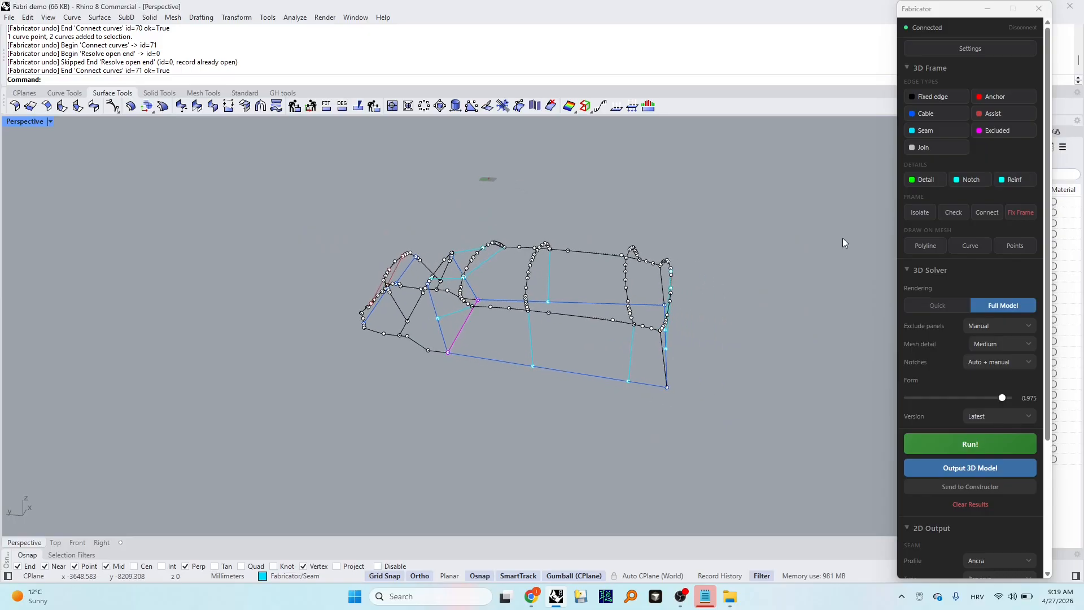
{"action": "left_click", "coordinate": [961, 215]}
{"action": "scroll", "coordinate": [593, 348], "scroll_direction": "down", "scroll_amount": 4}
{"action": "right_click_drag", "start_coordinate": [471, 378], "coordinate": [503, 373]}
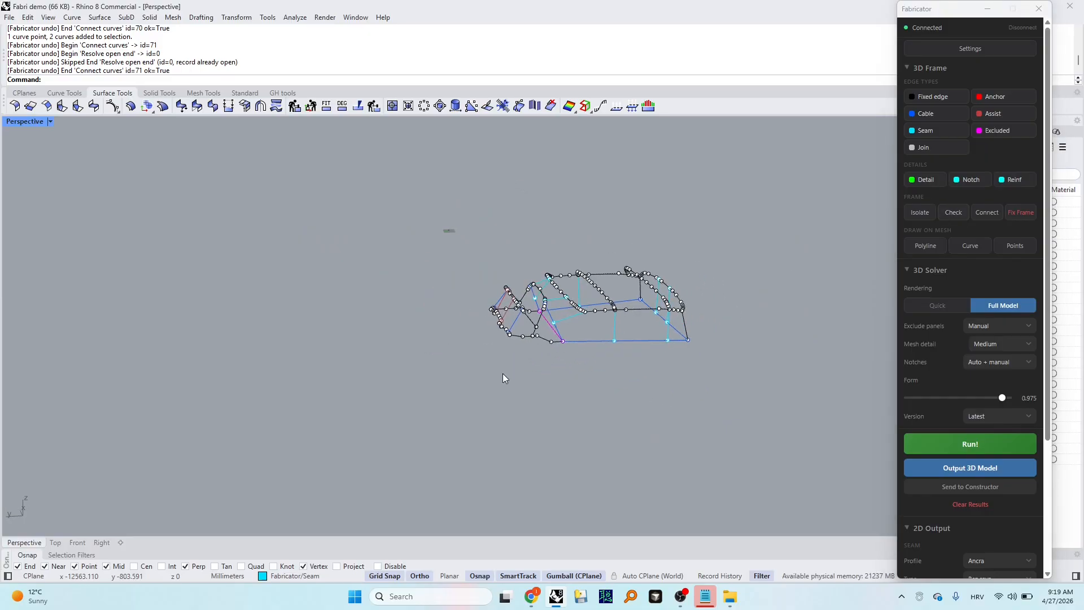
{"action": "left_click_drag", "start_coordinate": [426, 199], "coordinate": [734, 380]}
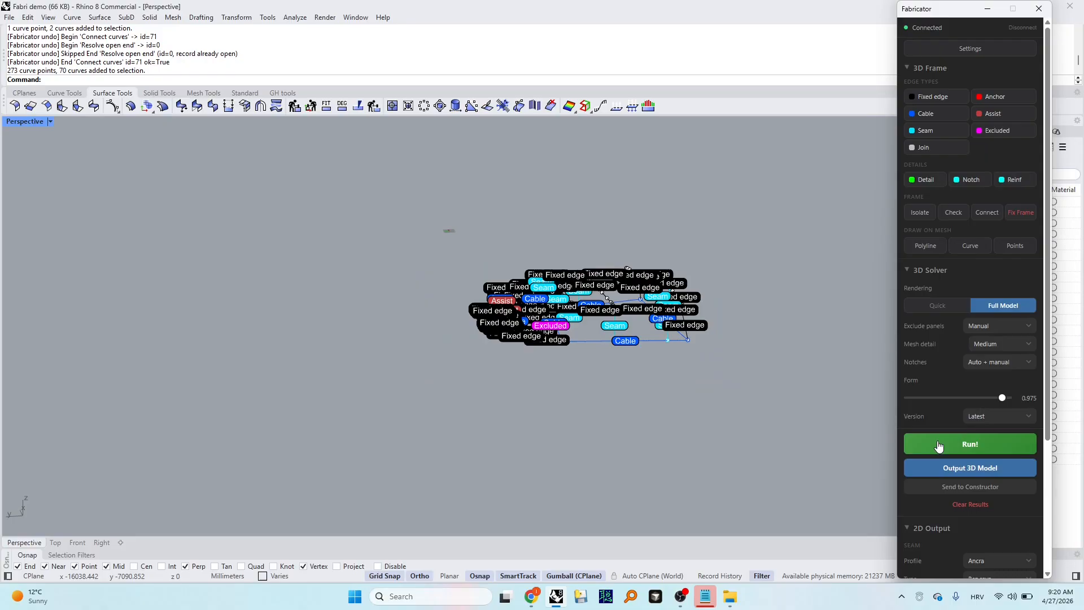
{"action": "left_click", "coordinate": [970, 444]}
Step: Examine the lengthened membrane mesh and its newly flattened panels from all around
{"action": "scroll", "coordinate": [649, 305], "scroll_direction": "up", "scroll_amount": 4}
{"action": "right_click_drag", "start_coordinate": [649, 305], "coordinate": [637, 330]}
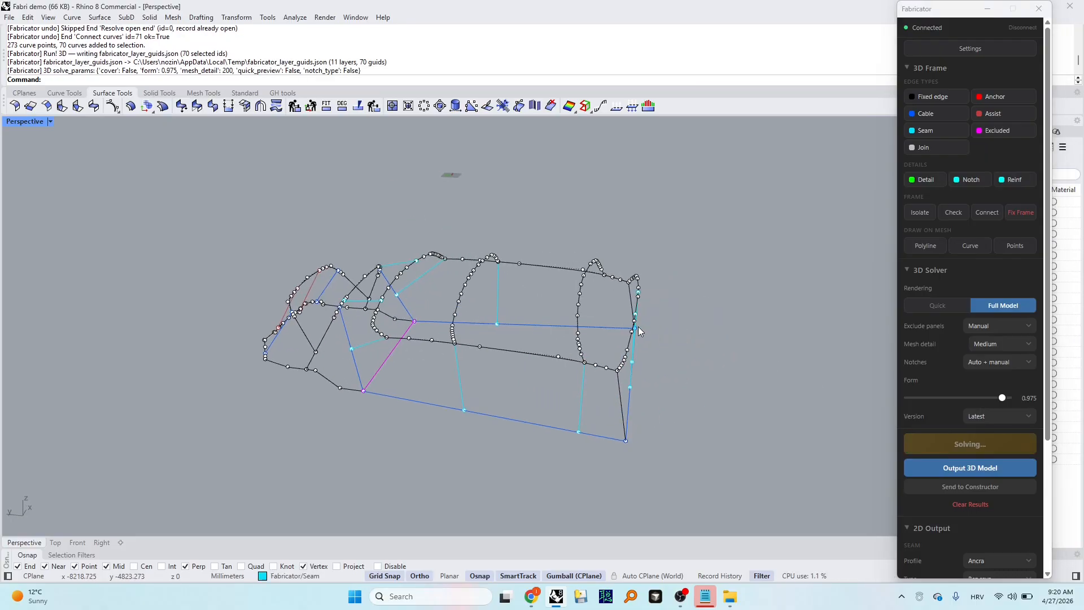
{"action": "right_click_drag", "start_coordinate": [610, 372], "coordinate": [593, 303]}
{"action": "right_click_drag", "start_coordinate": [651, 335], "coordinate": [603, 294]}
{"action": "right_click_drag", "start_coordinate": [717, 296], "coordinate": [727, 357]}
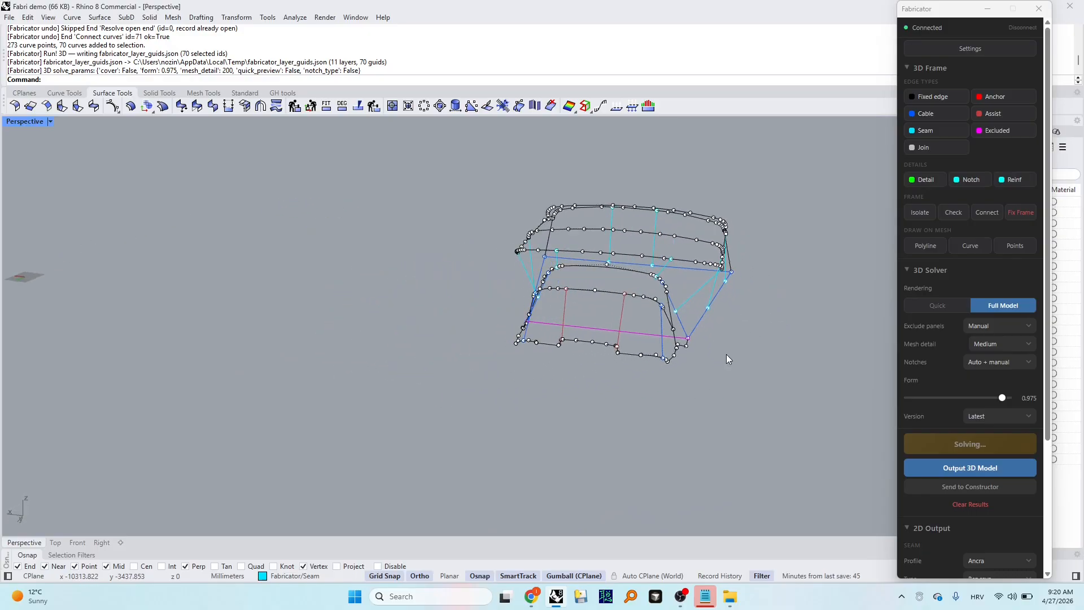
{"action": "right_click_drag", "start_coordinate": [564, 322], "coordinate": [649, 323]}
{"action": "scroll", "coordinate": [648, 323], "scroll_direction": "down", "scroll_amount": 4}
{"action": "right_click_drag", "start_coordinate": [483, 316], "coordinate": [584, 402], "text": "shift"}
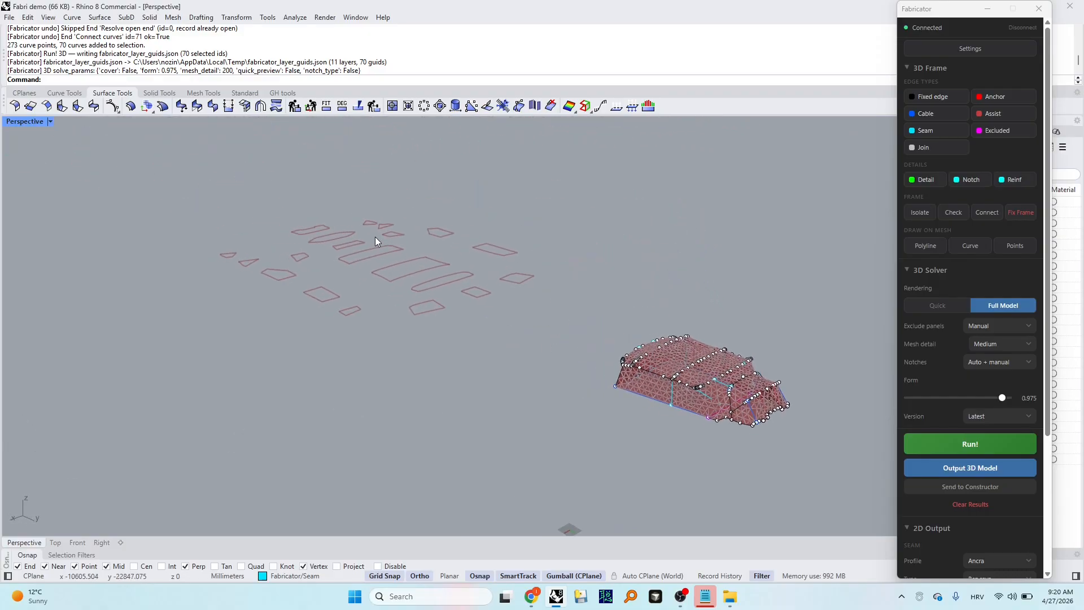
{"action": "right_click_drag", "start_coordinate": [435, 400], "coordinate": [739, 398]}
{"action": "scroll", "coordinate": [463, 385], "scroll_direction": "up", "scroll_amount": 4}
{"action": "right_click_drag", "start_coordinate": [463, 385], "coordinate": [497, 347], "text": "shift"}
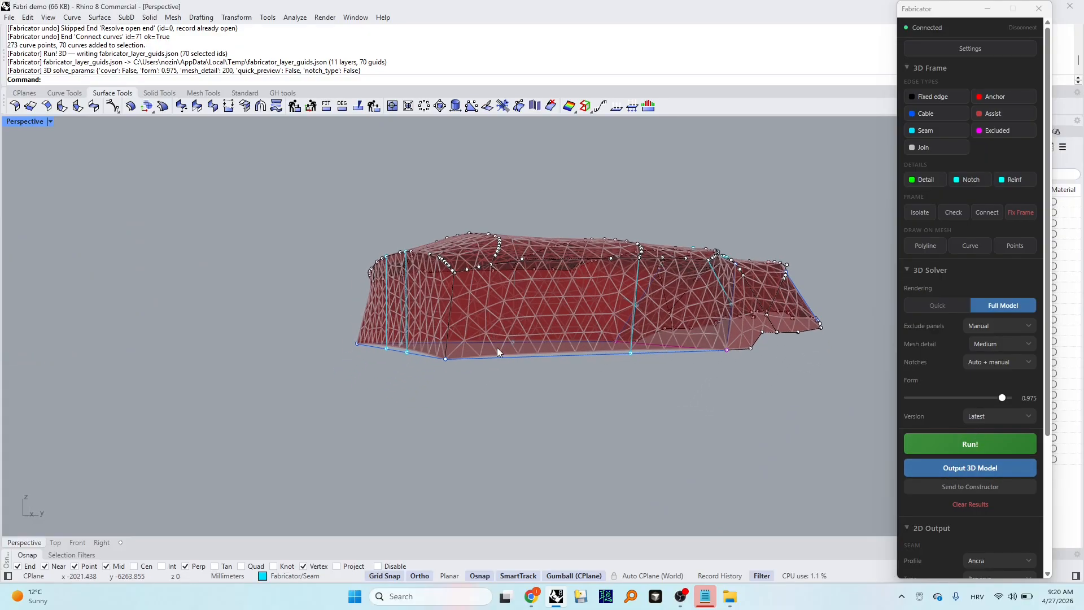
Step: Clear the solver results and copy the three base Cable curves about 543 mm straight down
{"action": "left_click", "coordinate": [982, 504]}
{"action": "right_click_drag", "start_coordinate": [577, 402], "coordinate": [606, 412]}
{"action": "left_click", "coordinate": [548, 342]}
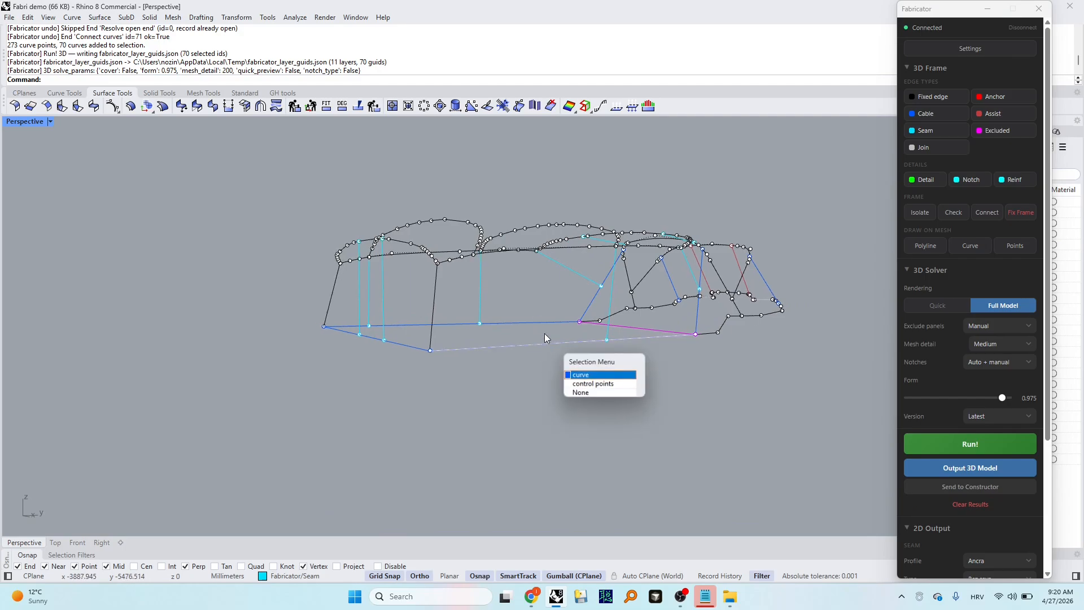
{"action": "left_click", "coordinate": [612, 375]}
{"action": "left_click", "coordinate": [526, 322]}
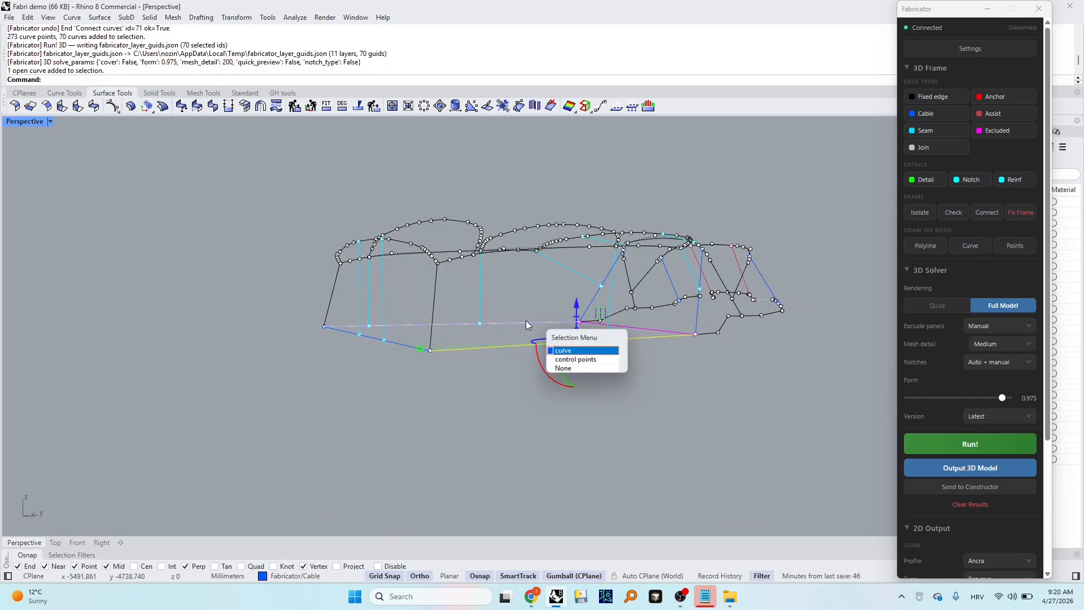
{"action": "left_click", "coordinate": [568, 353]}
{"action": "left_click", "coordinate": [411, 350]}
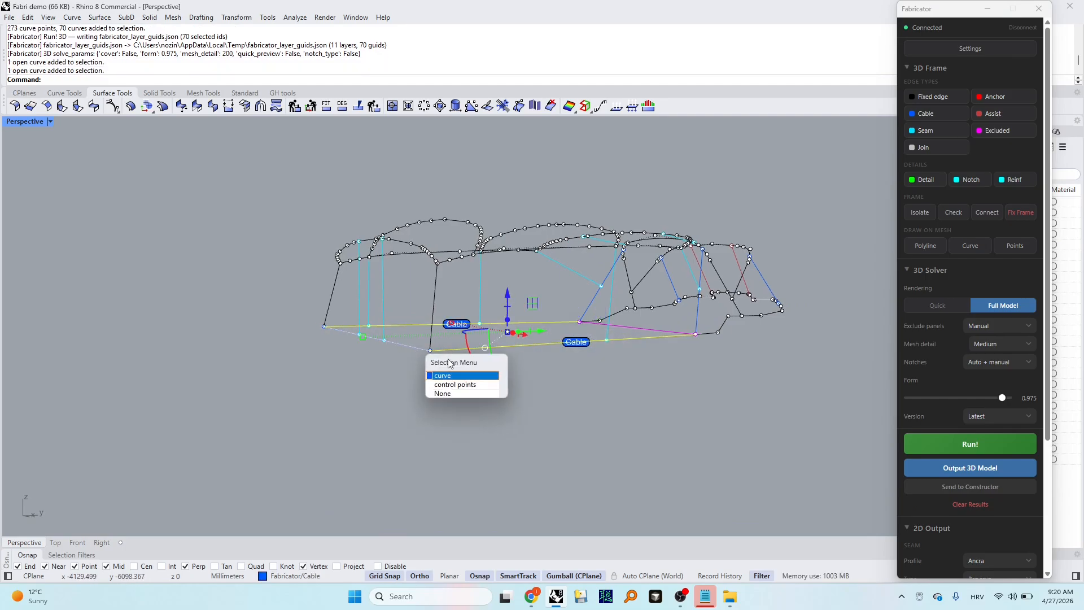
{"action": "left_click", "coordinate": [458, 374]}
{"action": "left_click_drag", "start_coordinate": [506, 297], "coordinate": [507, 339]}
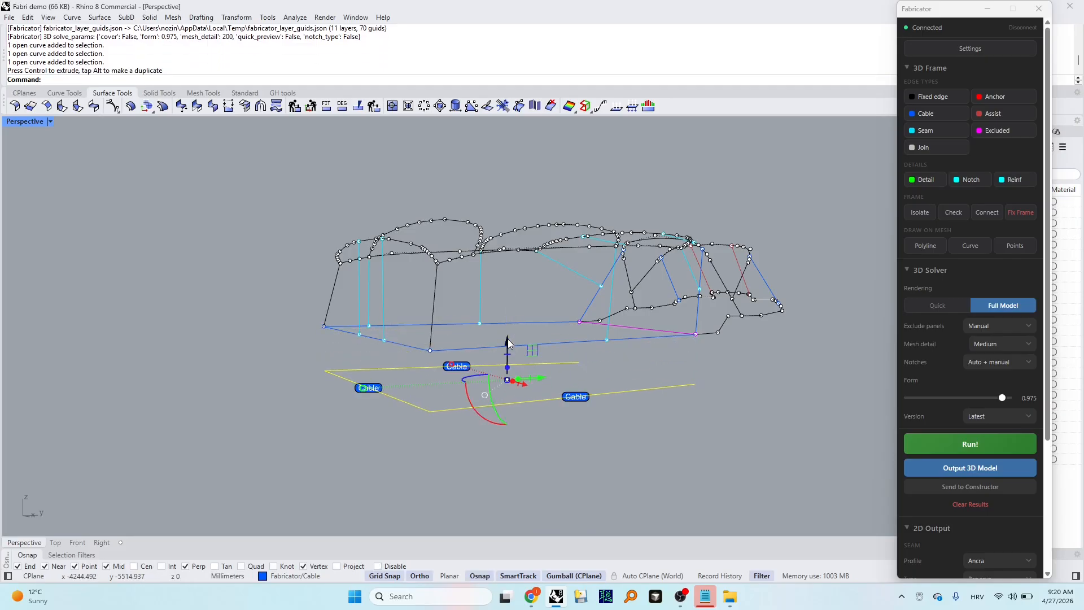
{"action": "left_click", "coordinate": [710, 364]}
Step: Draw two vertical Fixed edge lines from the ends of the Excluded edge down to the open ends of the copied cables
{"action": "right_click_drag", "start_coordinate": [710, 364], "coordinate": [871, 400]}
{"action": "scroll", "coordinate": [701, 374], "scroll_direction": "down", "scroll_amount": 4}
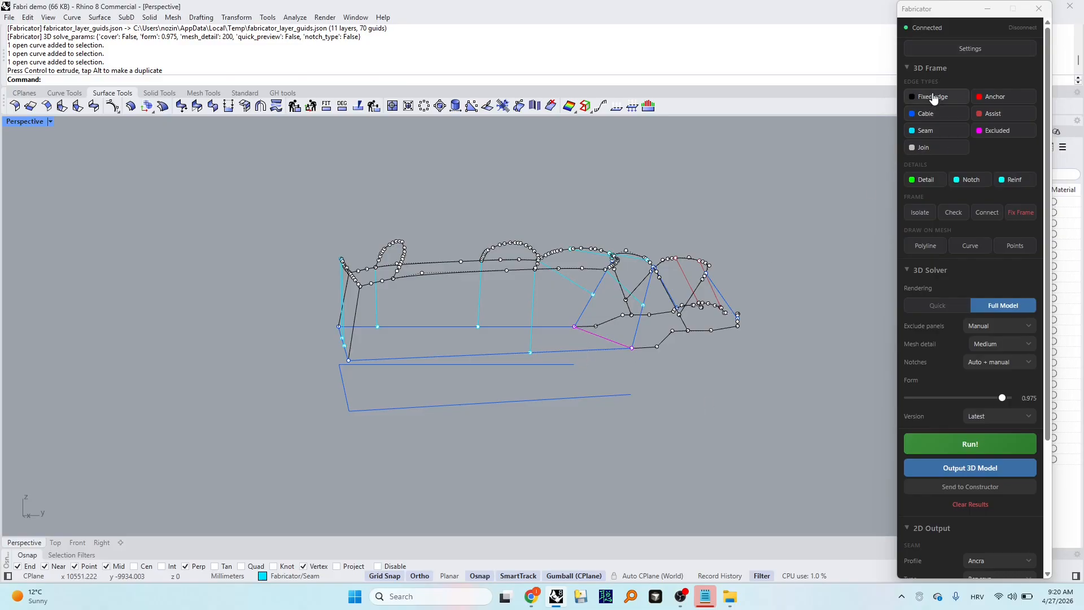
{"action": "left_click", "coordinate": [631, 348]}
{"action": "left_click", "coordinate": [631, 394]}
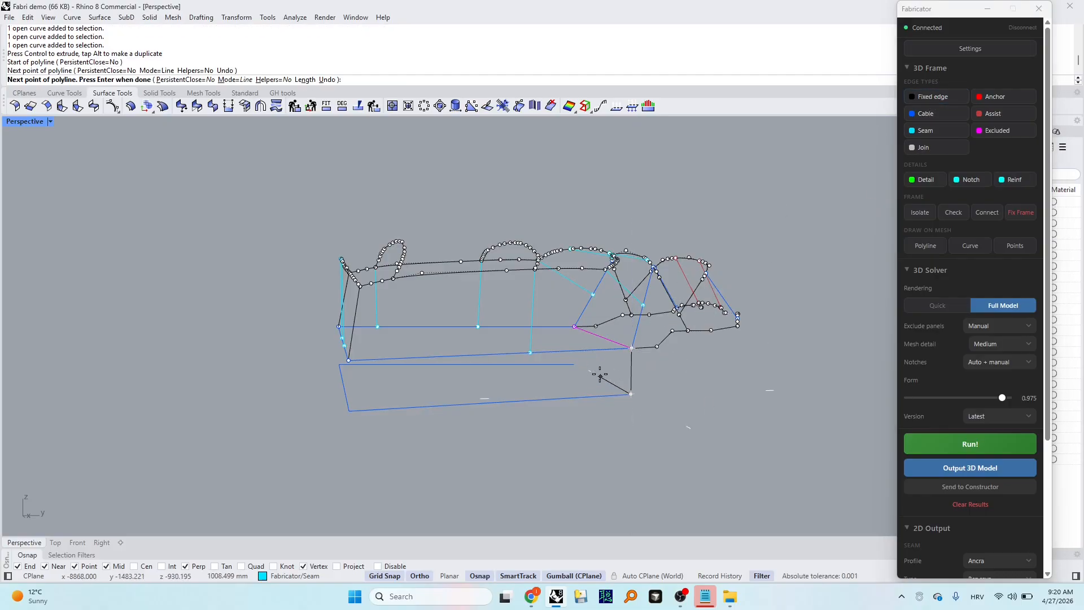
{"action": "key", "text": "Return"}
{"action": "key", "text": "Return"}
{"action": "left_click", "coordinate": [574, 326]}
{"action": "left_click", "coordinate": [574, 364]}
{"action": "key", "text": "Return"}
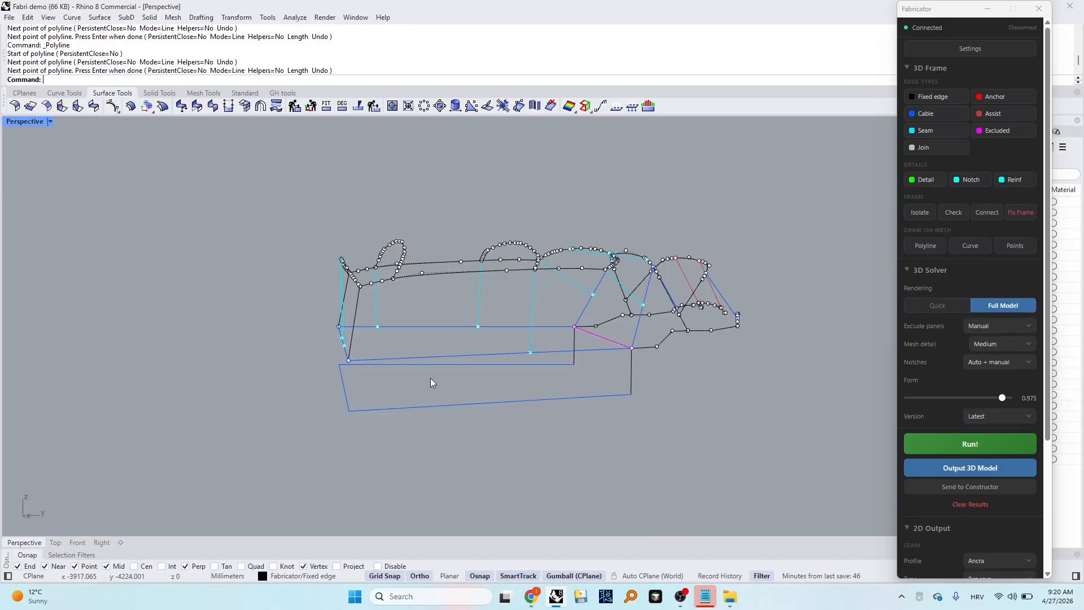
Step: Draw two vertical Fixed edge lines from the other two corners of the original cable base down to the copied cables' corners
{"action": "right_click_drag", "start_coordinate": [431, 379], "coordinate": [447, 394]}
{"action": "key", "text": "Return"}
{"action": "left_click", "coordinate": [264, 374]}
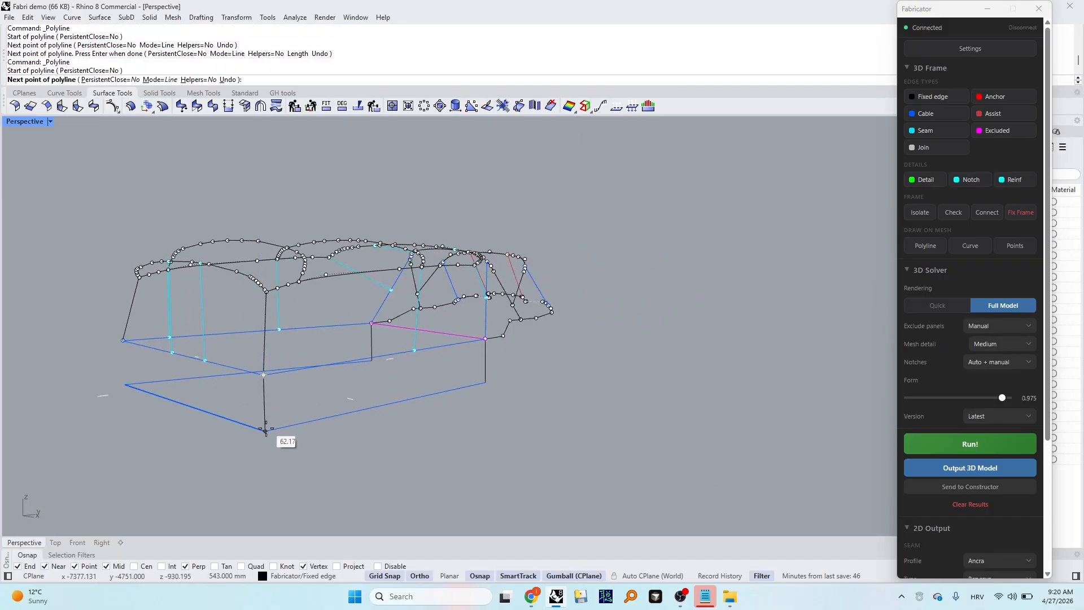
{"action": "left_click", "coordinate": [265, 430]}
{"action": "key", "text": "Return"}
{"action": "mouse_move", "coordinate": [167, 406]}
{"action": "right_mouse_down"}
{"action": "mouse_move", "coordinate": [314, 398]}
{"action": "mouse_move", "coordinate": [424, 440]}
{"action": "right_mouse_up"}
{"action": "scroll", "coordinate": [314, 398], "scroll_direction": "down", "scroll_amount": 6}
{"action": "right_click_drag", "start_coordinate": [423, 440], "coordinate": [548, 293], "text": "shift"}
{"action": "key", "text": "Return"}
{"action": "left_click", "coordinate": [530, 295]}
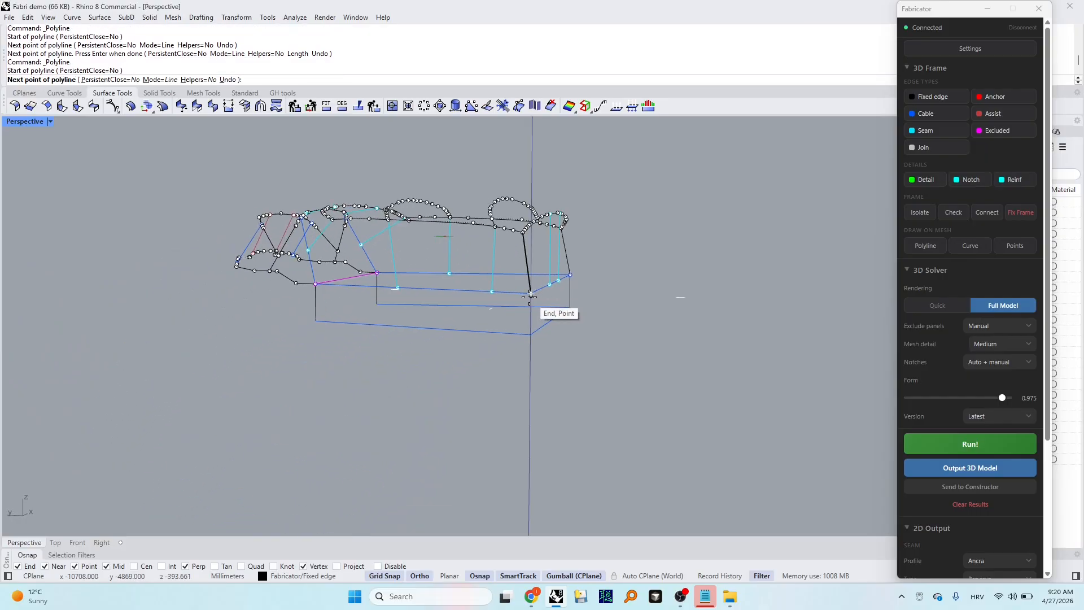
{"action": "left_click", "coordinate": [530, 334]}
{"action": "key", "text": "Return"}
Step: Try to solve all the frame curves, including the lowered cable base, as a full 3D model
{"action": "right_click_drag", "start_coordinate": [381, 393], "coordinate": [450, 392]}
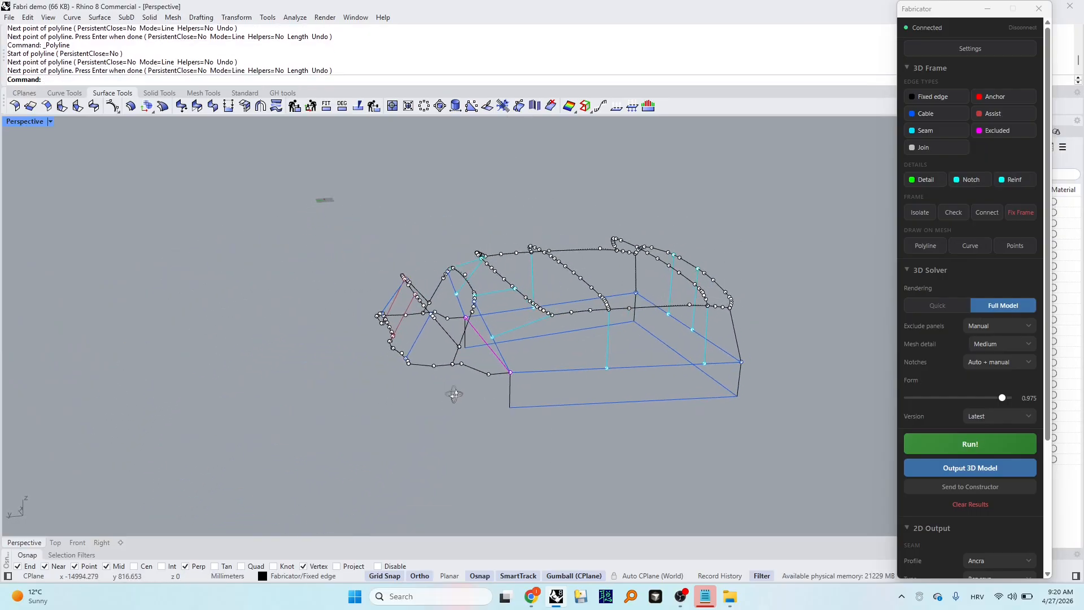
{"action": "scroll", "coordinate": [377, 303], "scroll_direction": "down", "scroll_amount": 3}
{"action": "left_click_drag", "start_coordinate": [317, 240], "coordinate": [675, 457]}
{"action": "left_click", "coordinate": [952, 440]}
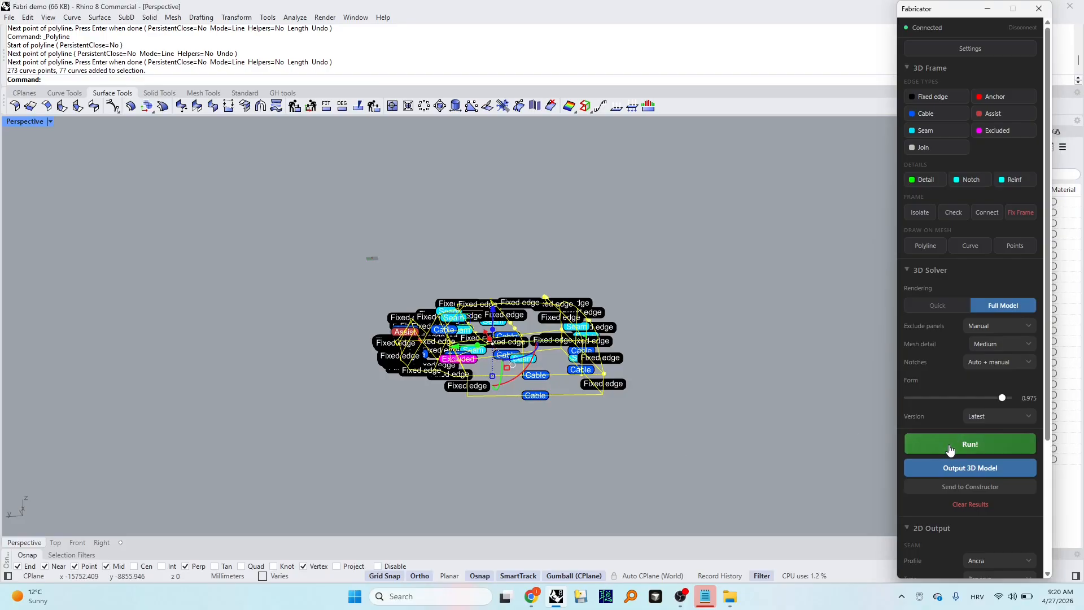
{"action": "scroll", "coordinate": [534, 369], "scroll_direction": "up", "scroll_amount": 6}
{"action": "right_click_drag", "start_coordinate": [534, 369], "coordinate": [557, 329]}
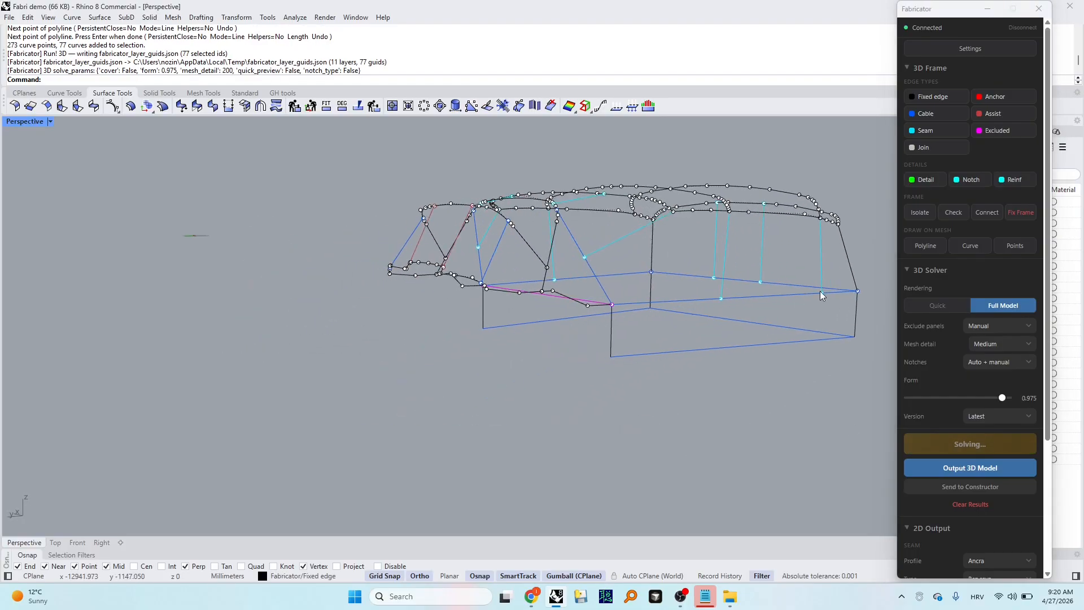
{"action": "right_click_drag", "start_coordinate": [727, 329], "coordinate": [757, 353]}
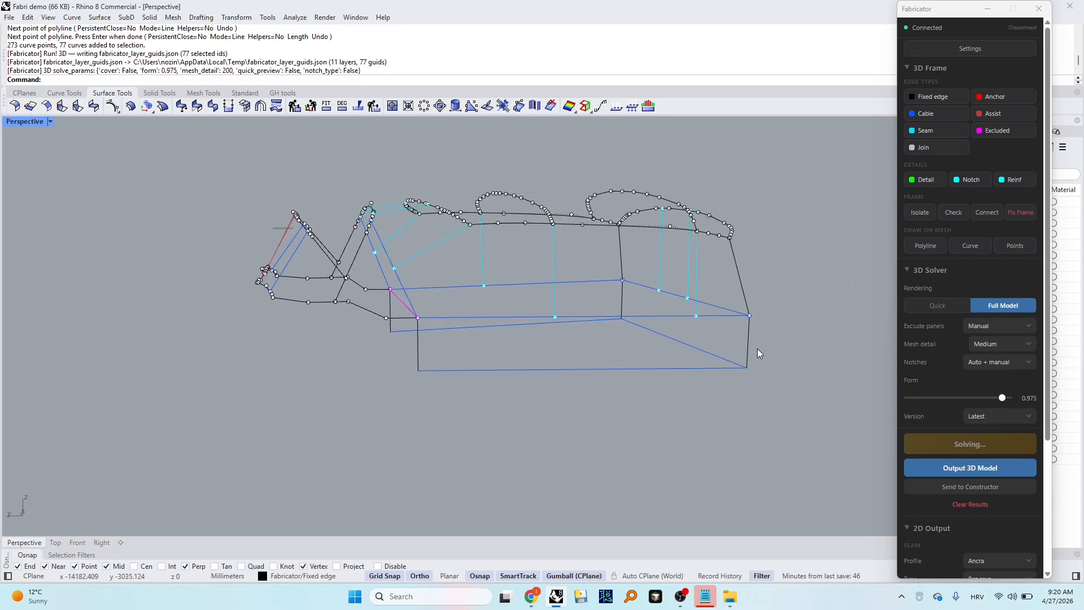
{"action": "right_click_drag", "start_coordinate": [602, 353], "coordinate": [648, 331]}
{"action": "scroll", "coordinate": [614, 385], "scroll_direction": "down", "scroll_amount": 5}
{"action": "scroll", "coordinate": [624, 304], "scroll_direction": "up", "scroll_amount": 5}
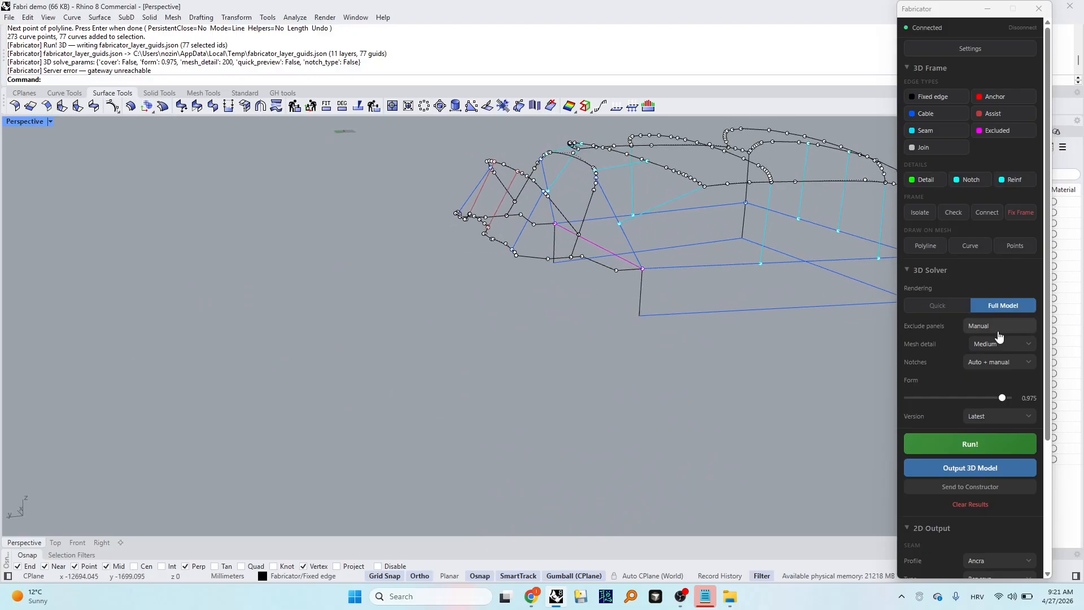
{"action": "scroll", "coordinate": [634, 382], "scroll_direction": "down", "scroll_amount": 3}
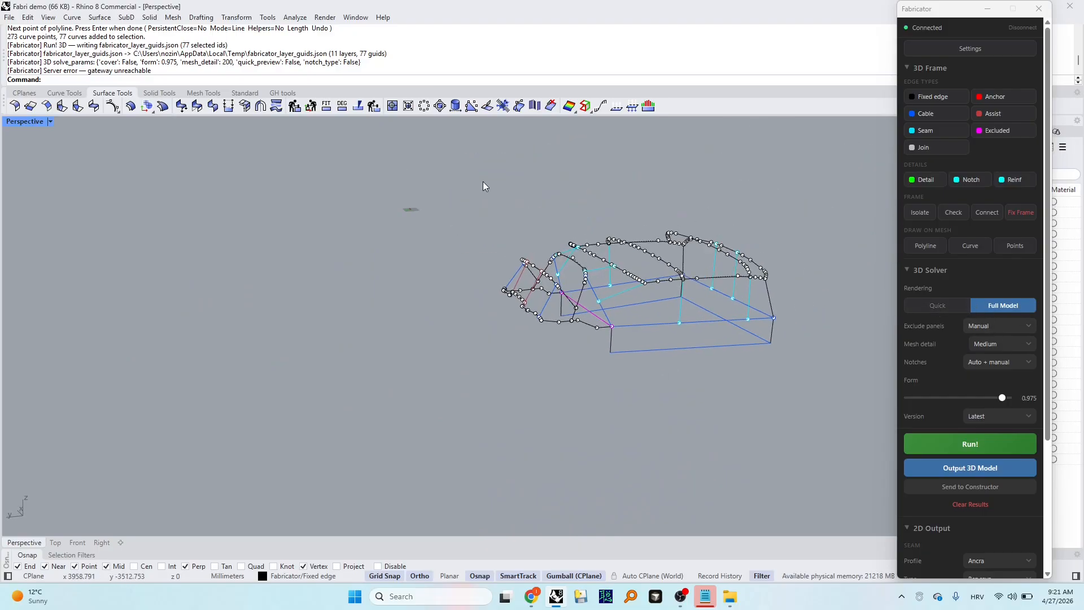
Step: Rerun the full-model solve on all frame curves and inspect the downward-extended membrane mesh
{"action": "left_click_drag", "start_coordinate": [482, 181], "coordinate": [843, 423]}
{"action": "left_click", "coordinate": [952, 446]}
{"action": "right_click_drag", "start_coordinate": [775, 338], "coordinate": [729, 335]}
{"action": "scroll", "coordinate": [729, 335], "scroll_direction": "up", "scroll_amount": 5}
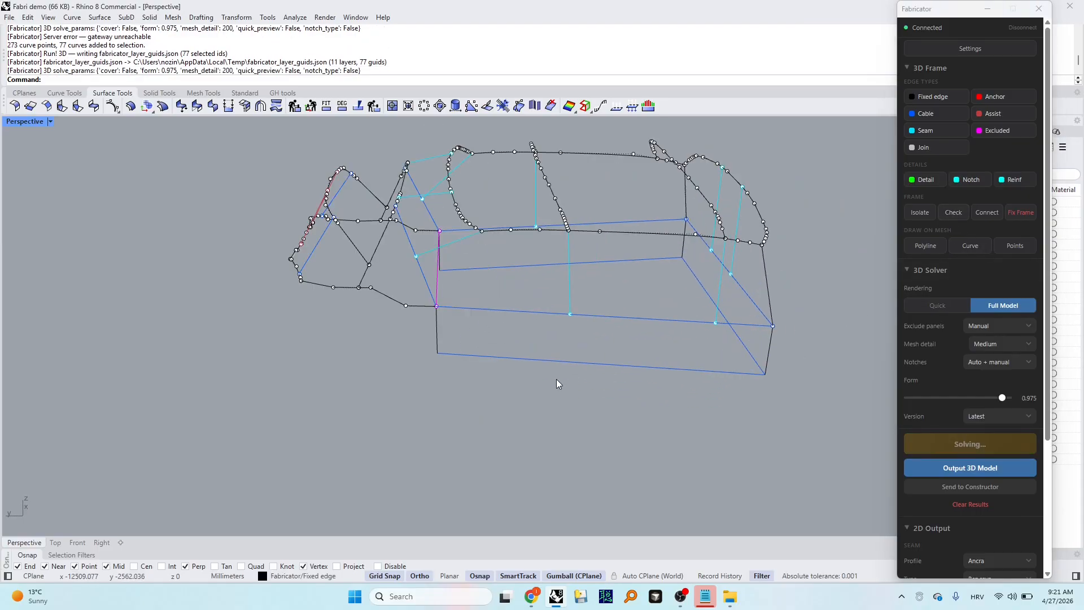
{"action": "right_click_drag", "start_coordinate": [567, 360], "coordinate": [797, 368]}
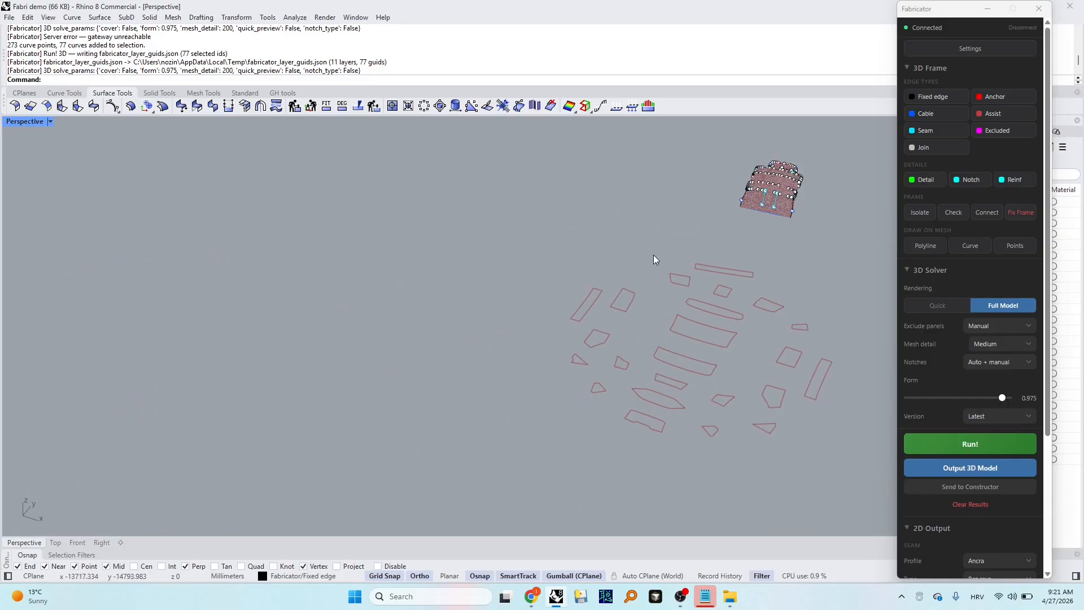
{"action": "right_click_drag", "start_coordinate": [841, 303], "coordinate": [742, 334]}
{"action": "scroll", "coordinate": [831, 263], "scroll_direction": "up", "scroll_amount": 9}
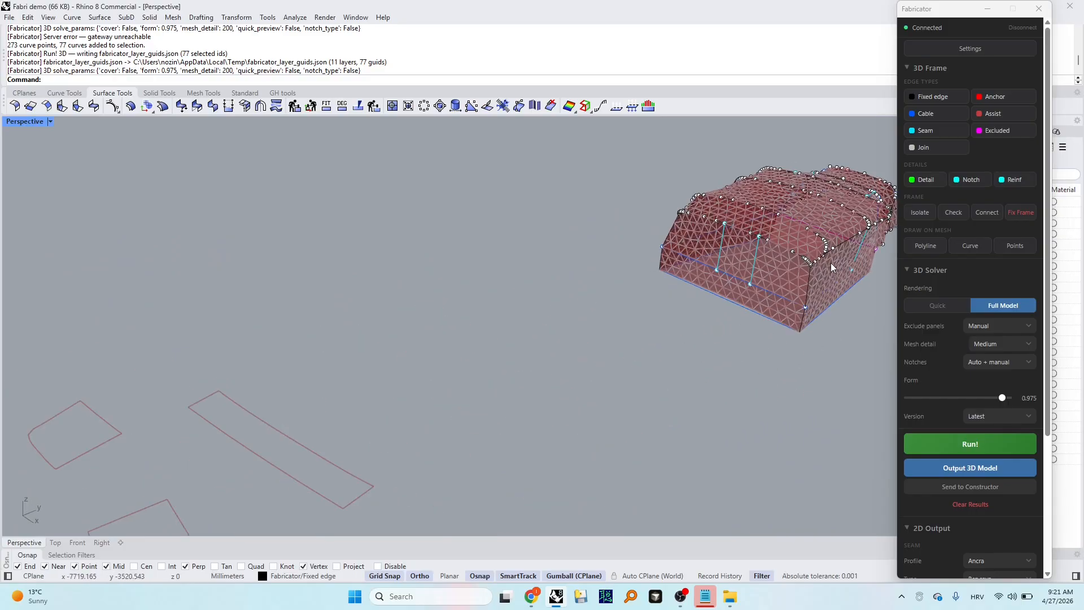
{"action": "right_click_drag", "start_coordinate": [831, 263], "coordinate": [650, 327], "text": "shift"}
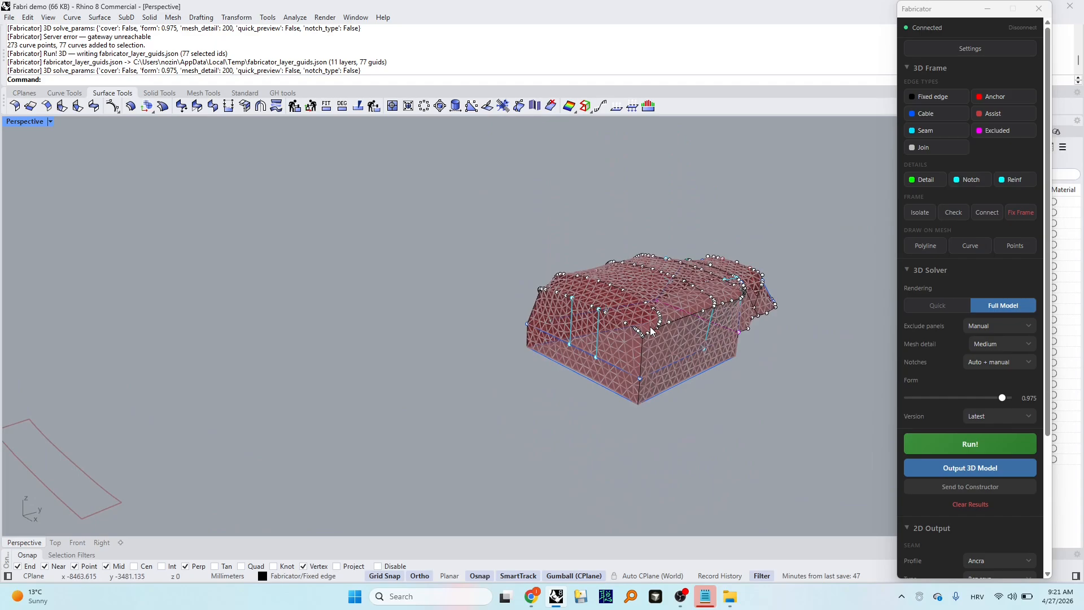
{"action": "scroll", "coordinate": [649, 327], "scroll_direction": "up", "scroll_amount": 3}
Step: Clear the solver results and reassign the upper Cable along one long side wall to Join
{"action": "left_click", "coordinate": [974, 506]}
{"action": "right_click_drag", "start_coordinate": [725, 397], "coordinate": [576, 385]}
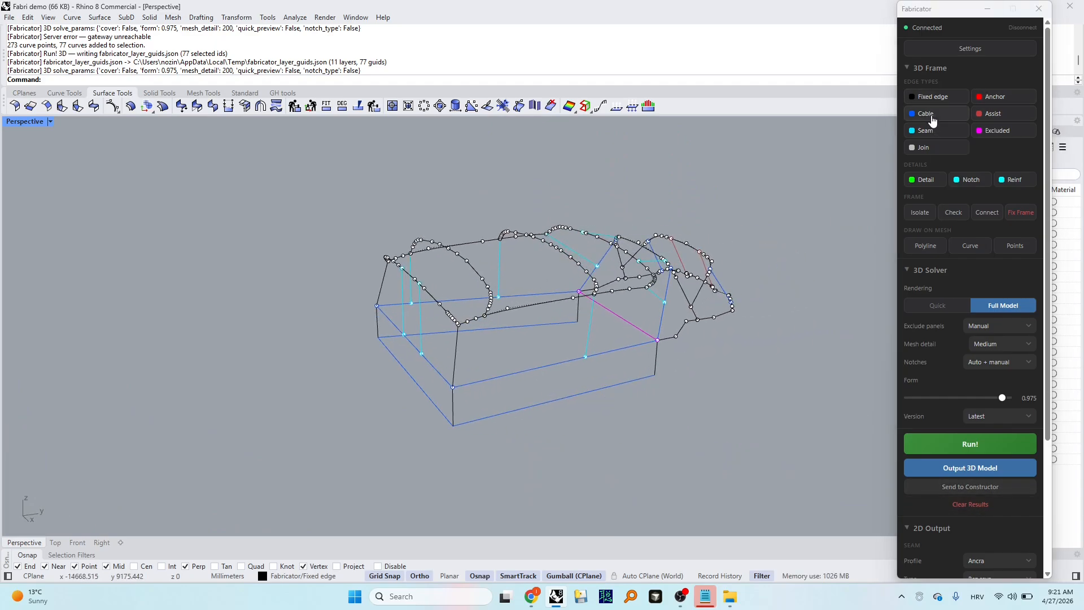
{"action": "left_click", "coordinate": [941, 99]}
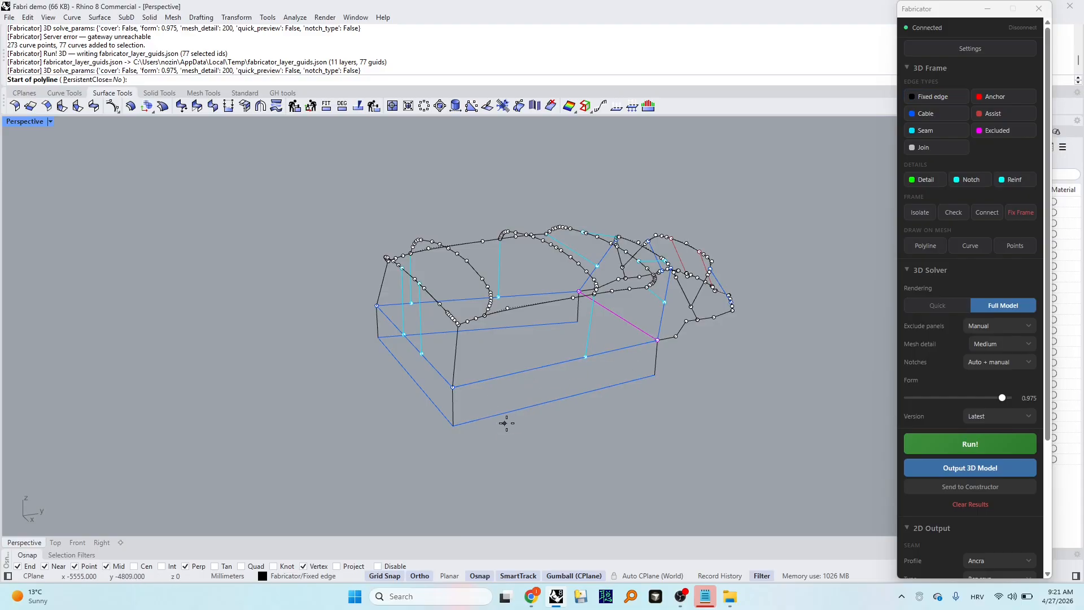
{"action": "key", "text": "Escape"}
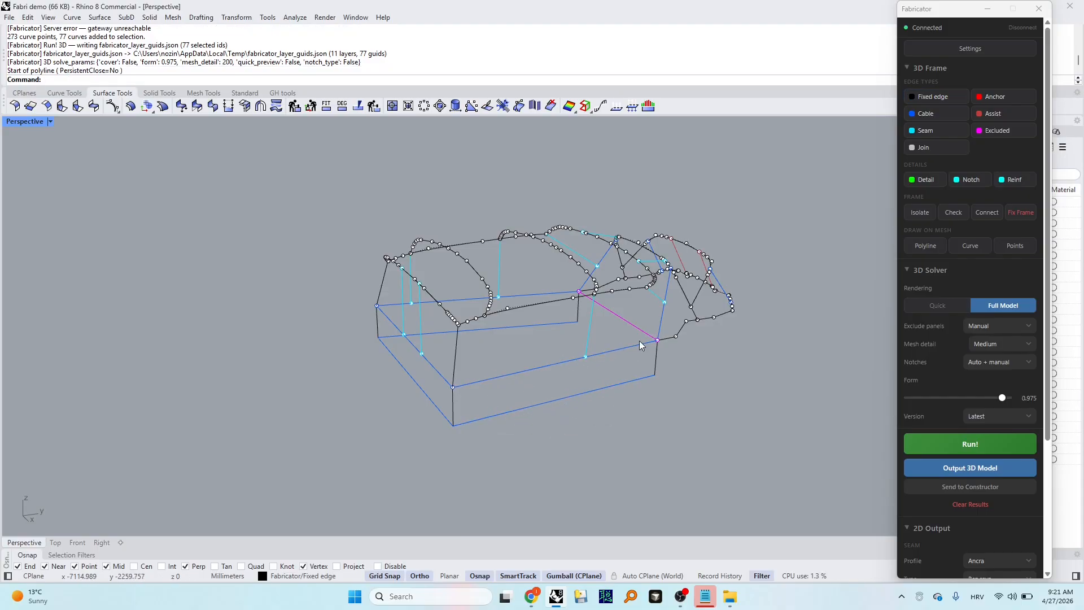
{"action": "right_click_drag", "start_coordinate": [647, 341], "coordinate": [719, 310], "text": "shift"}
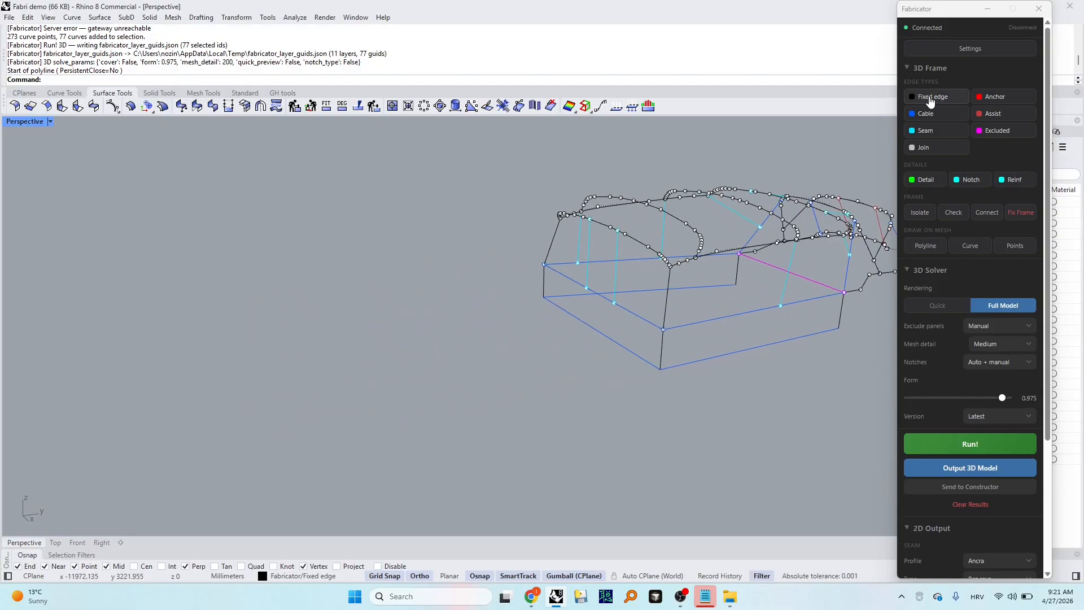
{"action": "right_click_drag", "start_coordinate": [697, 320], "coordinate": [719, 371]}
{"action": "left_click", "coordinate": [718, 364]}
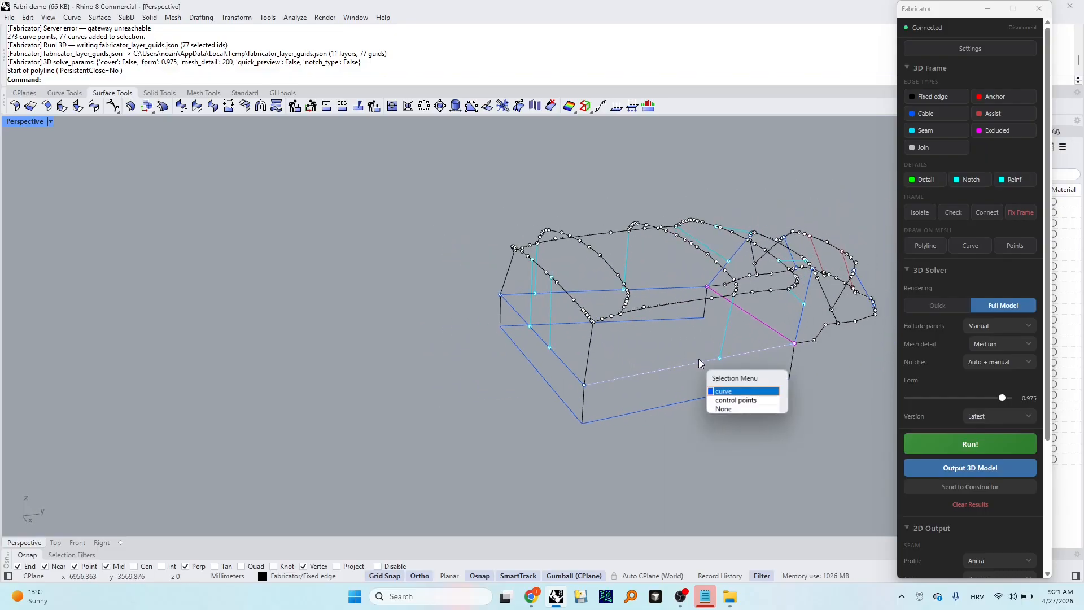
{"action": "left_click", "coordinate": [725, 395]}
{"action": "left_click", "coordinate": [925, 146]}
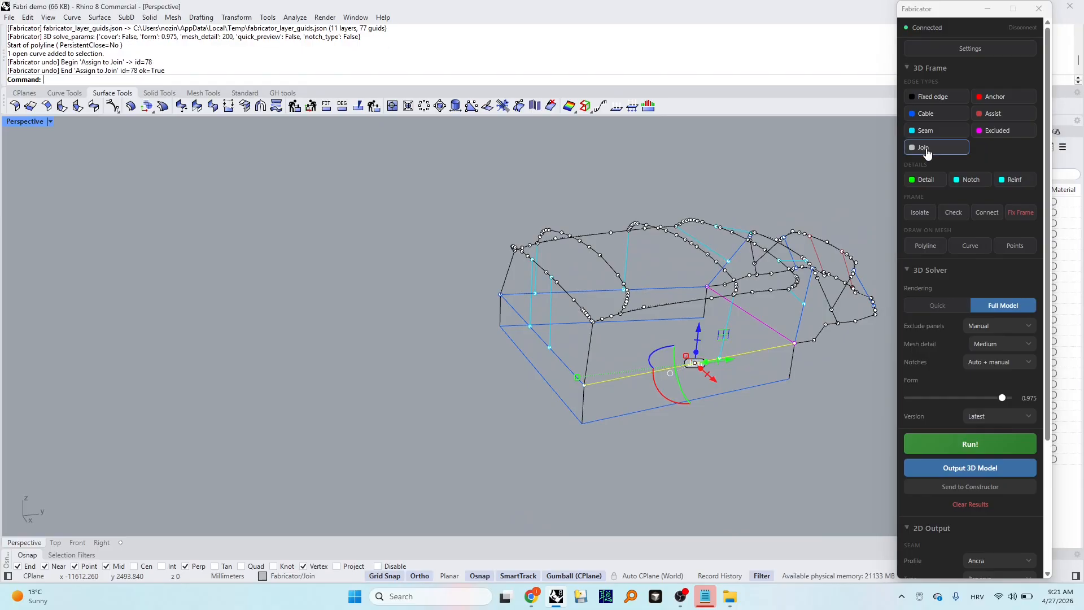
Step: Reassign the Seam that meets the joined line on that same side wall to Join
{"action": "right_click_drag", "start_coordinate": [649, 338], "coordinate": [681, 407]}
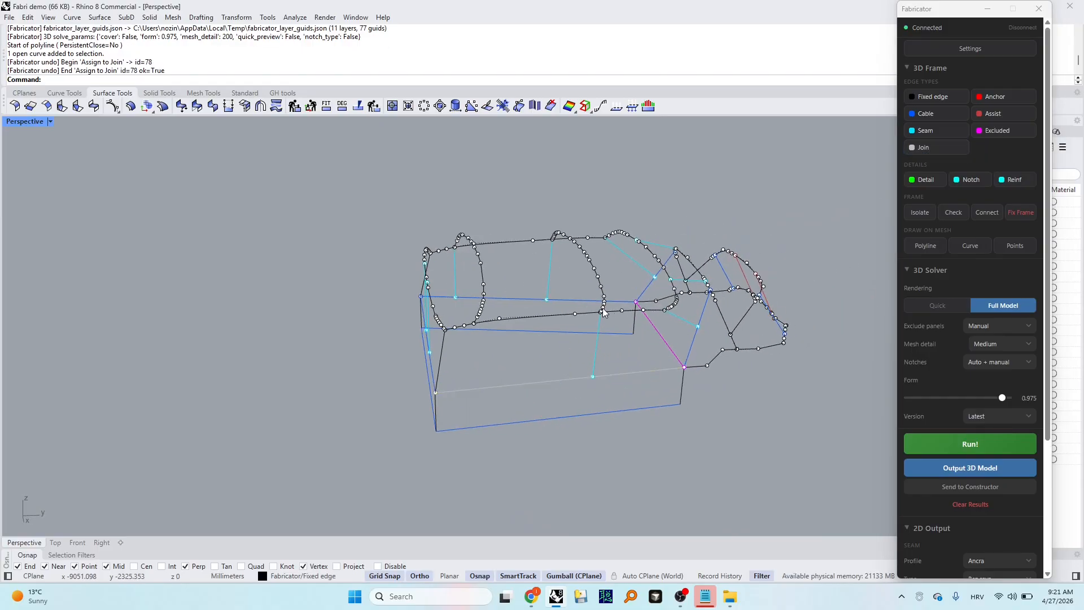
{"action": "scroll", "coordinate": [613, 349], "scroll_direction": "down", "scroll_amount": 3}
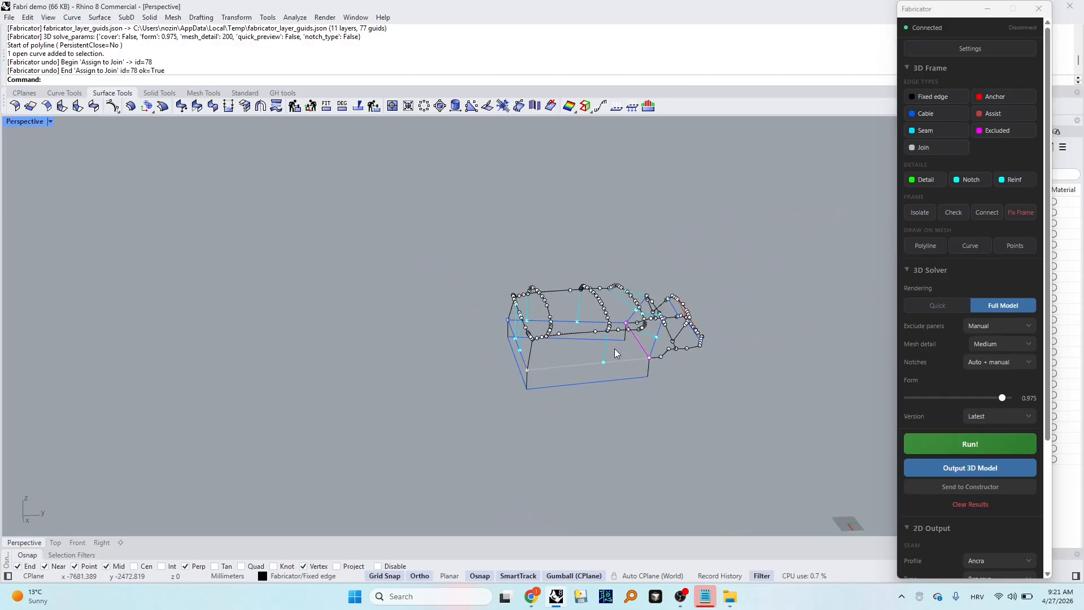
{"action": "scroll", "coordinate": [625, 340], "scroll_direction": "up", "scroll_amount": 5}
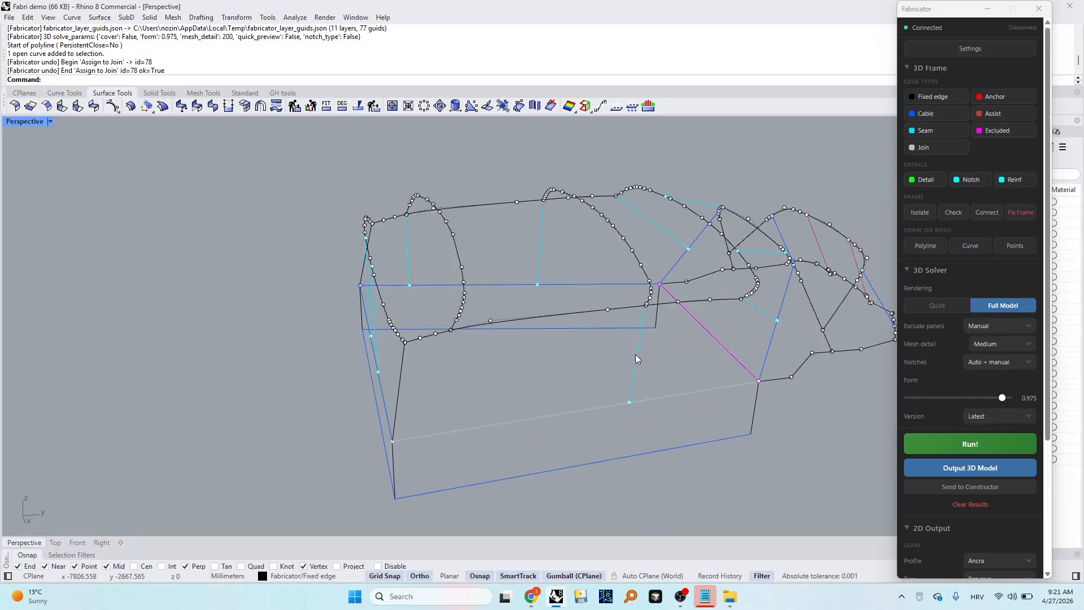
{"action": "left_click", "coordinate": [637, 355]}
{"action": "left_click", "coordinate": [673, 390]}
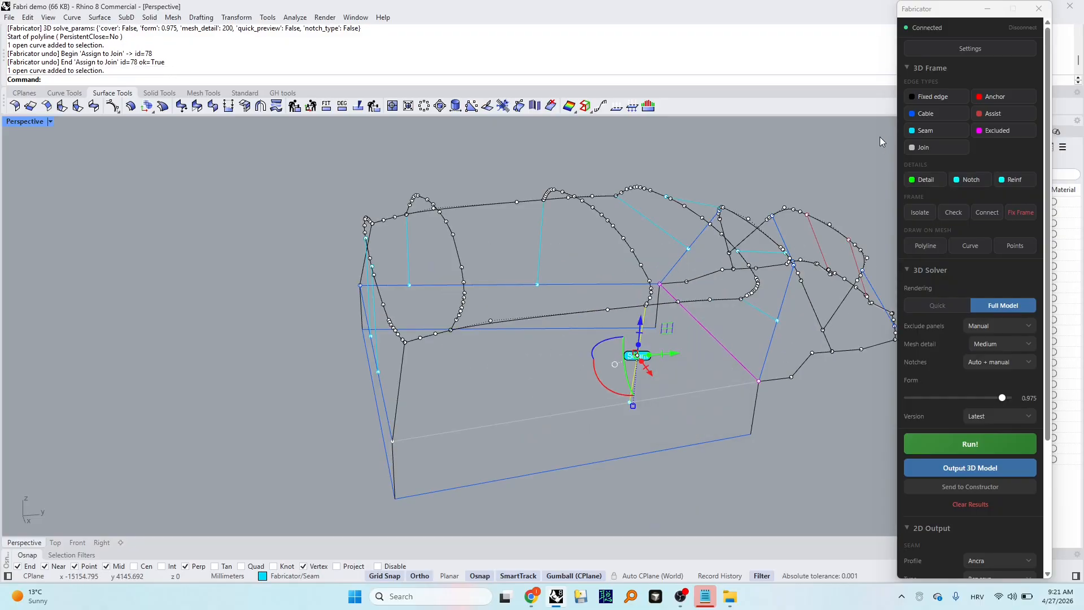
{"action": "left_click", "coordinate": [932, 147]}
{"action": "left_click", "coordinate": [767, 434]}
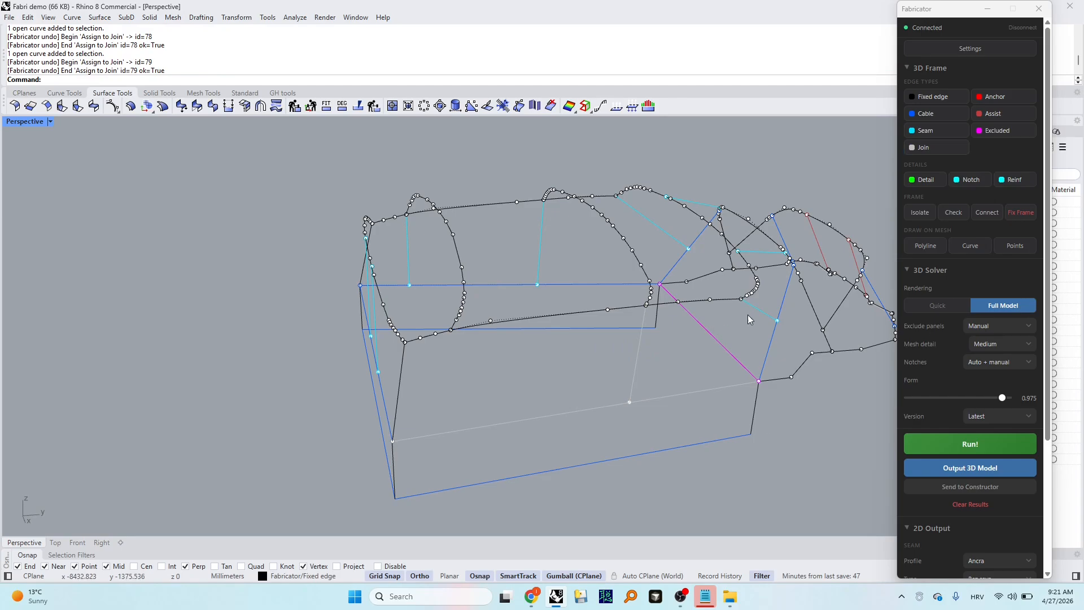
Step: Examine the joined side-wall line and its position above the lower Cable from several angles
{"action": "scroll", "coordinate": [569, 426], "scroll_direction": "down", "scroll_amount": 9}
{"action": "right_click_drag", "start_coordinate": [570, 427], "coordinate": [785, 473]}
{"action": "scroll", "coordinate": [658, 415], "scroll_direction": "up", "scroll_amount": 8}
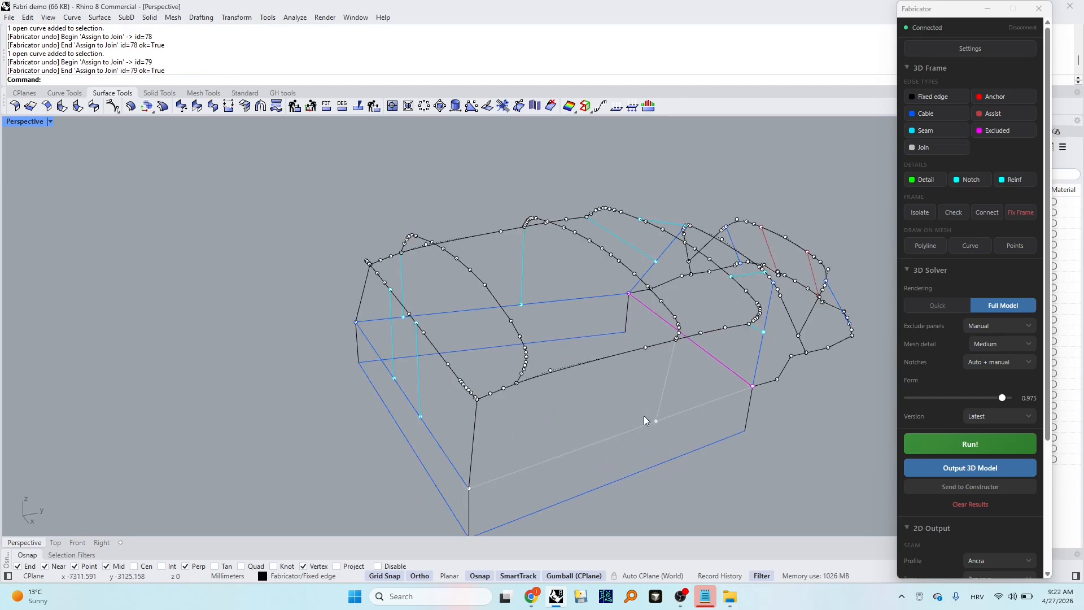
{"action": "left_click", "coordinate": [591, 445]}
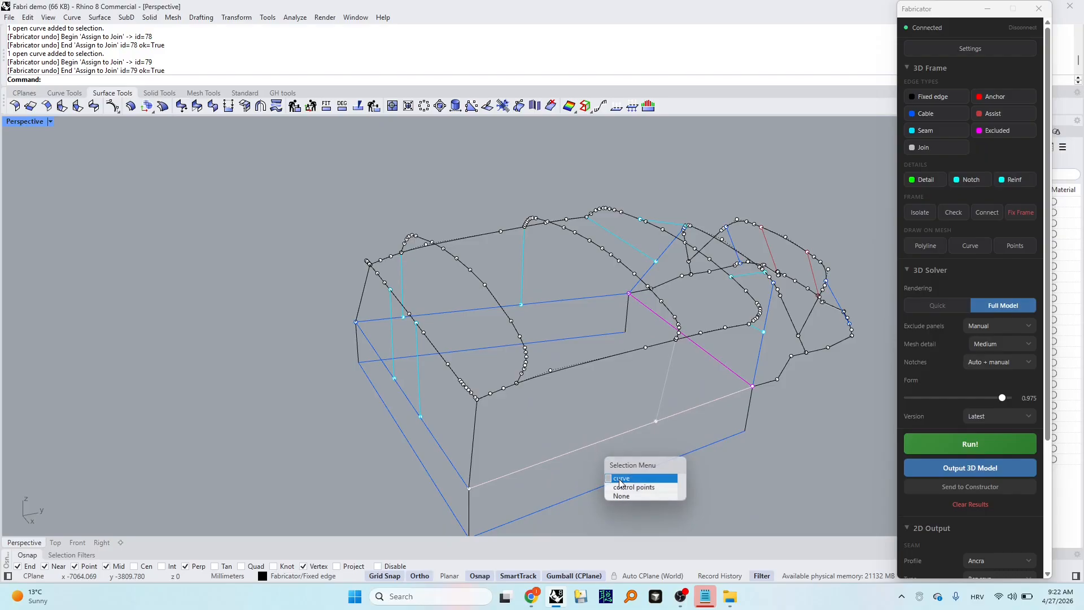
{"action": "left_click", "coordinate": [620, 479]}
{"action": "right_click_drag", "start_coordinate": [619, 479], "coordinate": [647, 266]}
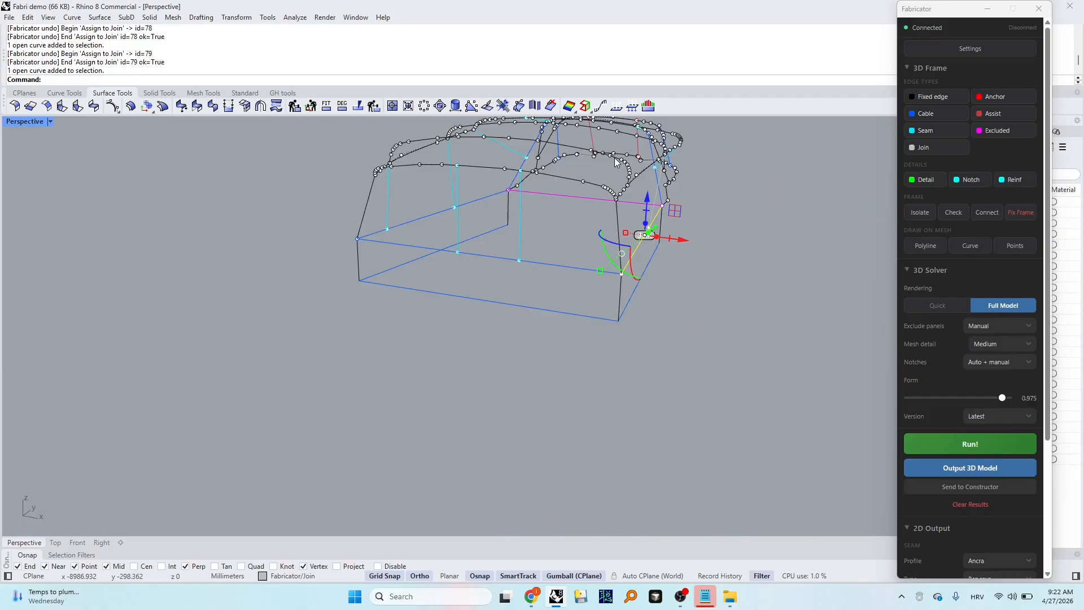
{"action": "left_click", "coordinate": [660, 265]}
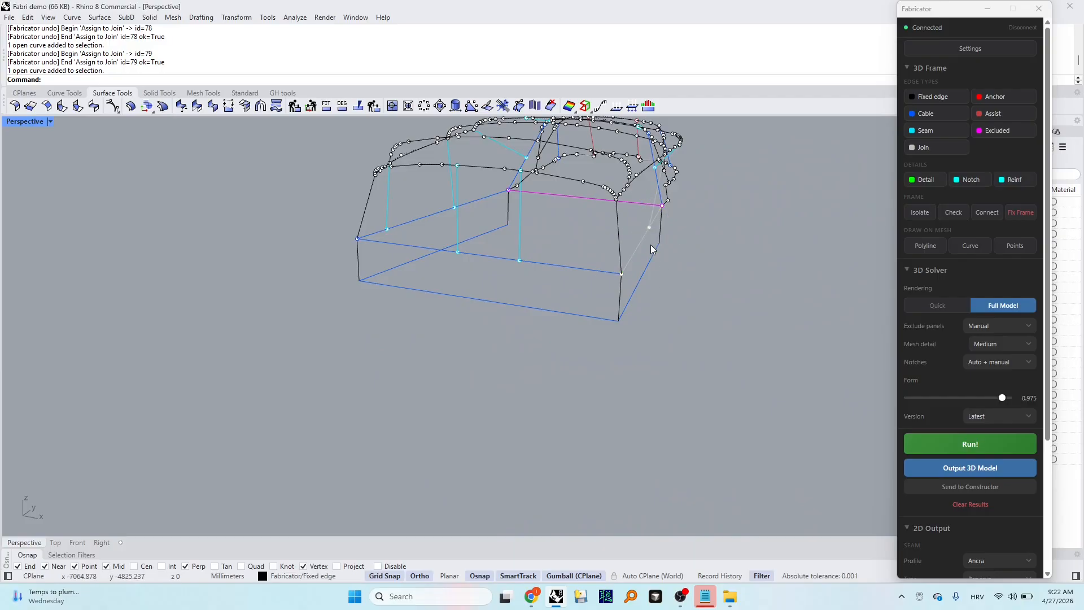
Step: Solve all the frame curves with the joined side wall as a full 3D model
{"action": "scroll", "coordinate": [660, 260], "scroll_direction": "down", "scroll_amount": 5}
{"action": "left_click_drag", "start_coordinate": [466, 183], "coordinate": [728, 350]}
{"action": "left_click", "coordinate": [948, 444]}
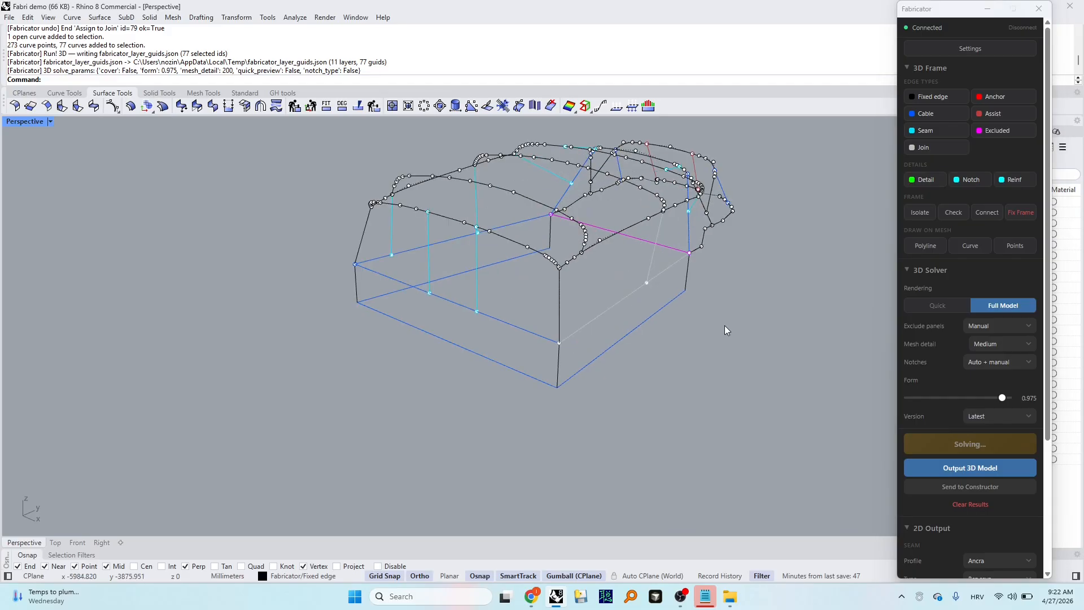
{"action": "scroll", "coordinate": [679, 330], "scroll_direction": "down", "scroll_amount": 7}
{"action": "right_click_drag", "start_coordinate": [623, 322], "coordinate": [658, 273], "text": "shift"}
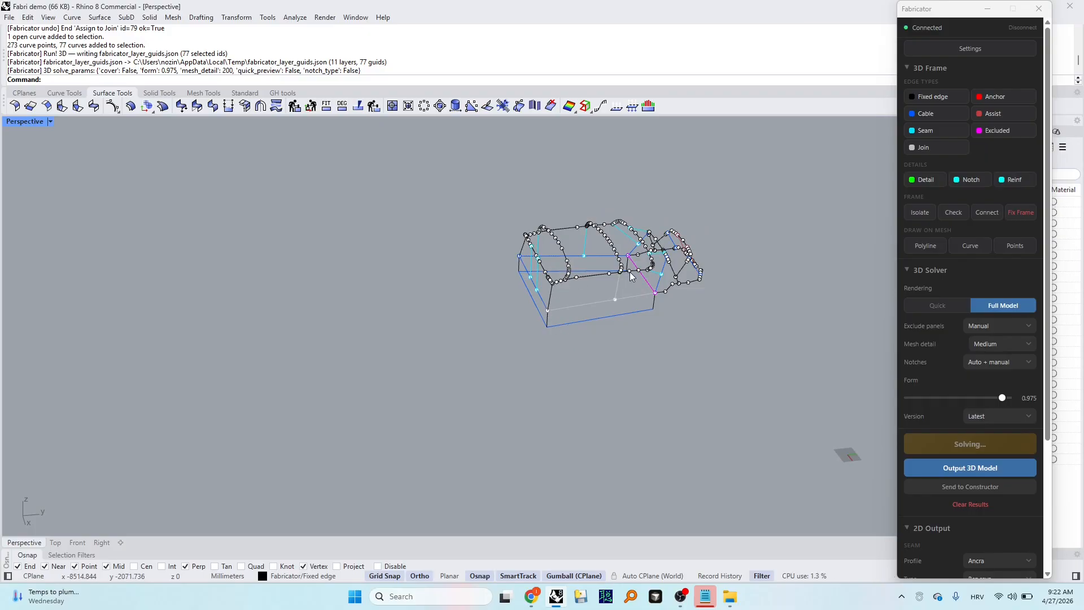
{"action": "right_click_drag", "start_coordinate": [629, 272], "coordinate": [708, 345]}
{"action": "right_click_drag", "start_coordinate": [646, 251], "coordinate": [623, 346], "text": "shift"}
{"action": "right_click_drag", "start_coordinate": [602, 307], "coordinate": [636, 301]}
Step: Examine the newly flattened panels for the single merged side-wall panel
{"action": "scroll", "coordinate": [589, 311], "scroll_direction": "down", "scroll_amount": 8}
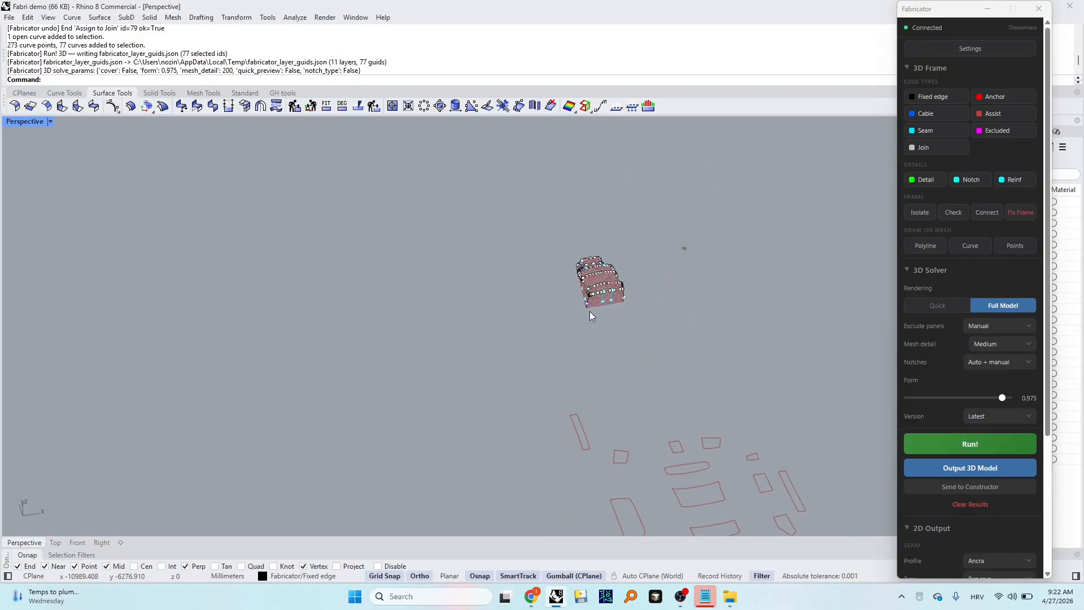
{"action": "scroll", "coordinate": [589, 310], "scroll_direction": "down", "scroll_amount": 4}
{"action": "right_click_drag", "start_coordinate": [694, 472], "coordinate": [612, 415], "text": "shift"}
{"action": "scroll", "coordinate": [611, 415], "scroll_direction": "up", "scroll_amount": 8}
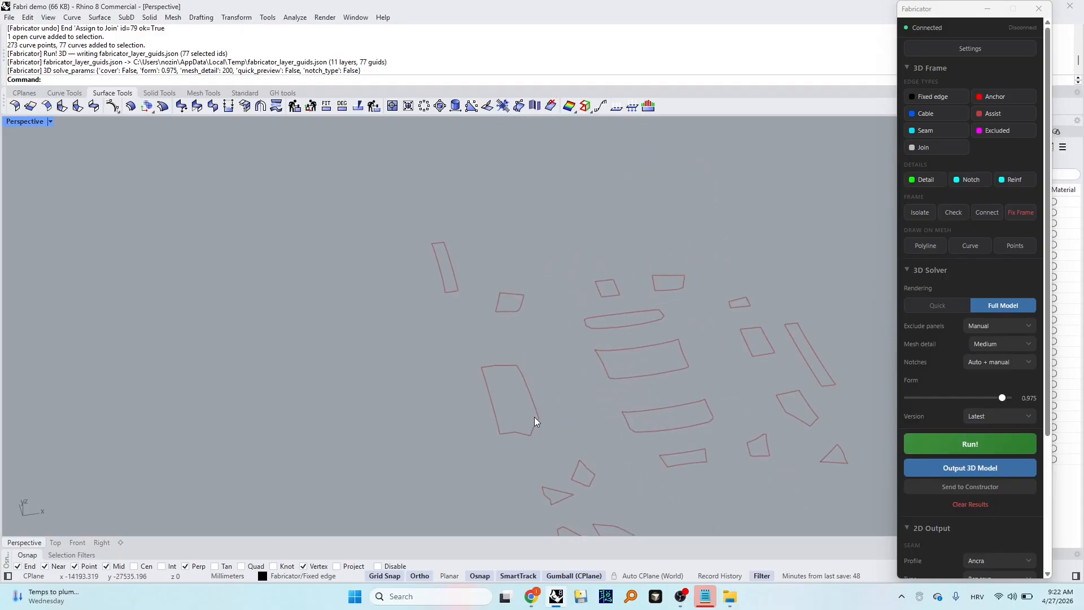
{"action": "scroll", "coordinate": [499, 372], "scroll_direction": "down", "scroll_amount": 3}
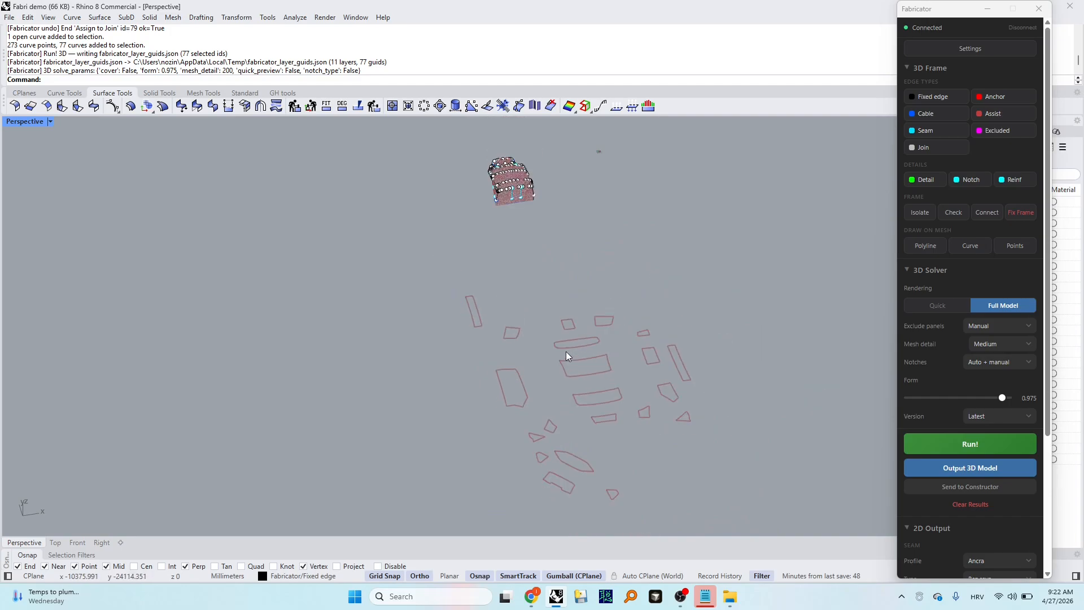
Step: Inspect the merged side wall on the solved mesh up close and compare it with the cover's other sides
{"action": "right_click_drag", "start_coordinate": [700, 277], "coordinate": [519, 223]}
{"action": "scroll", "coordinate": [590, 235], "scroll_direction": "up", "scroll_amount": 14}
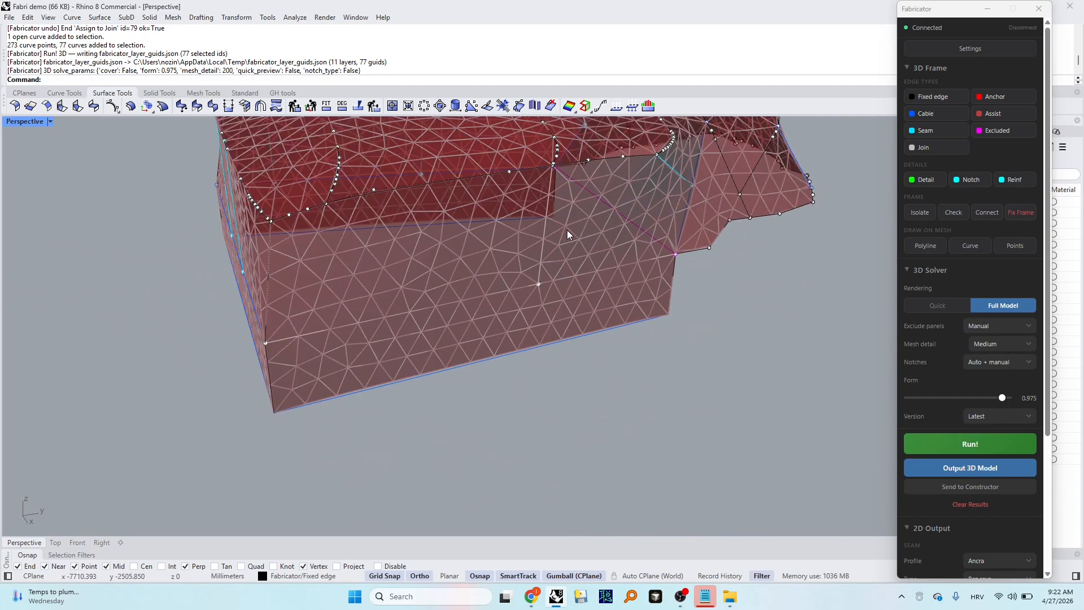
{"action": "scroll", "coordinate": [566, 229], "scroll_direction": "down", "scroll_amount": 8}
{"action": "right_click_drag", "start_coordinate": [624, 278], "coordinate": [689, 317]}
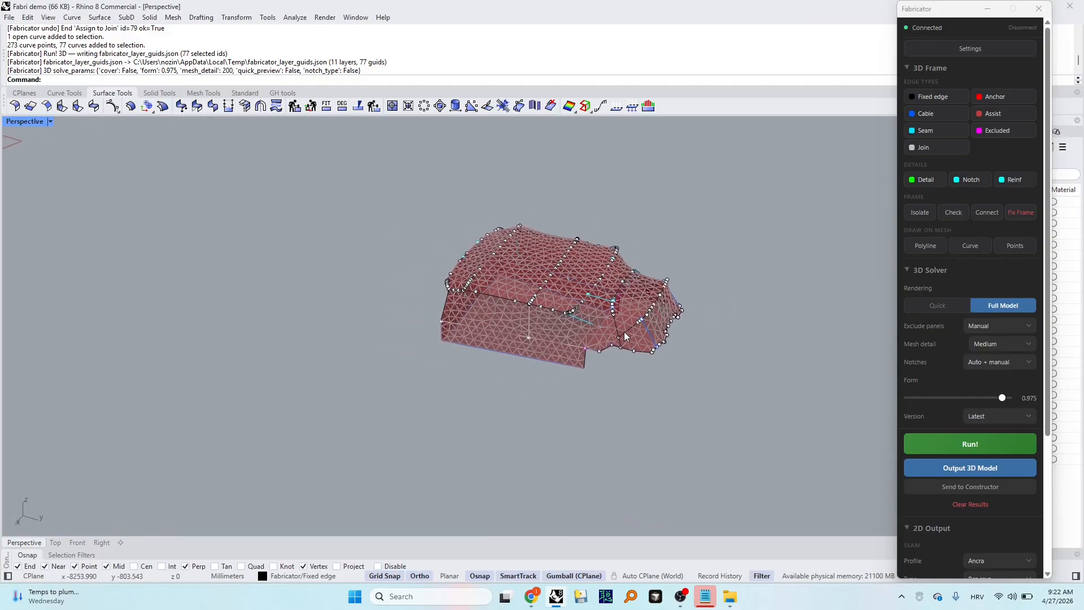
{"action": "right_click_drag", "start_coordinate": [624, 330], "coordinate": [647, 328]}
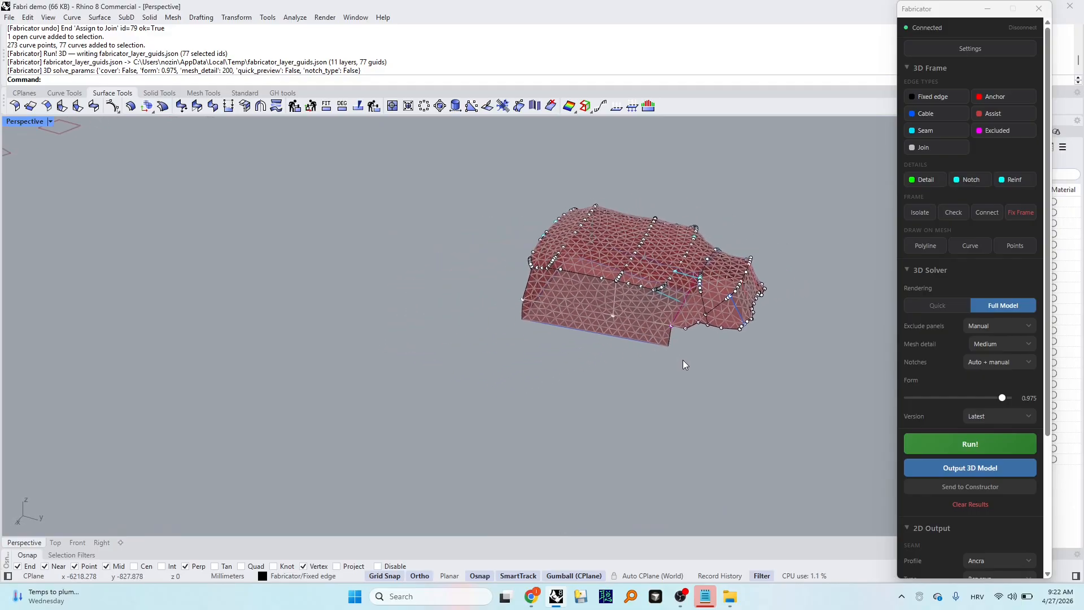
{"action": "right_click_drag", "start_coordinate": [683, 360], "coordinate": [667, 356]}
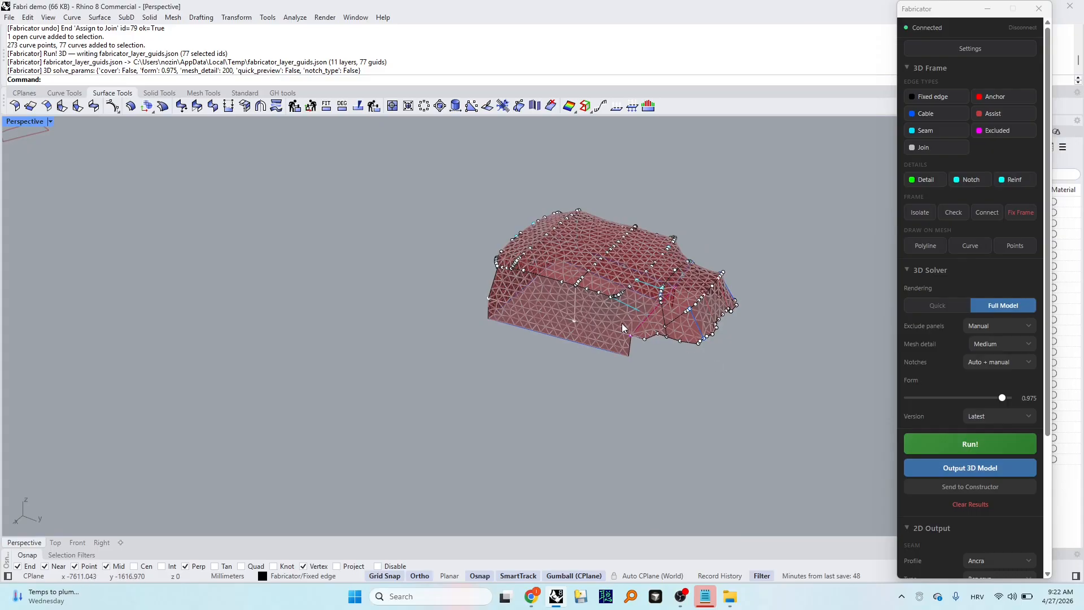
{"action": "right_click_drag", "start_coordinate": [637, 360], "coordinate": [704, 277]}
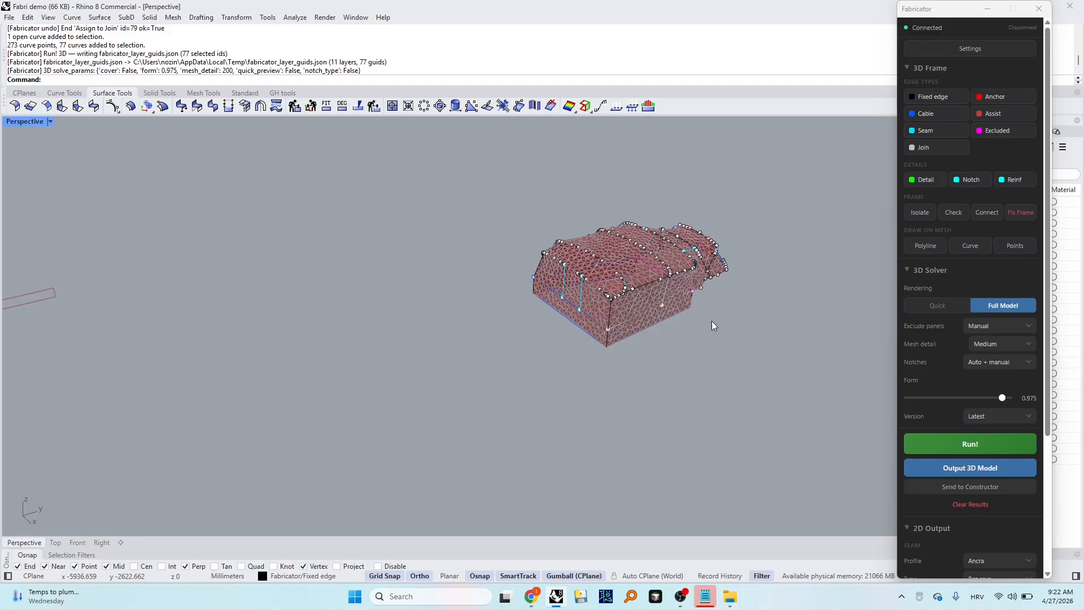
{"action": "right_click_drag", "start_coordinate": [712, 322], "coordinate": [600, 300]}
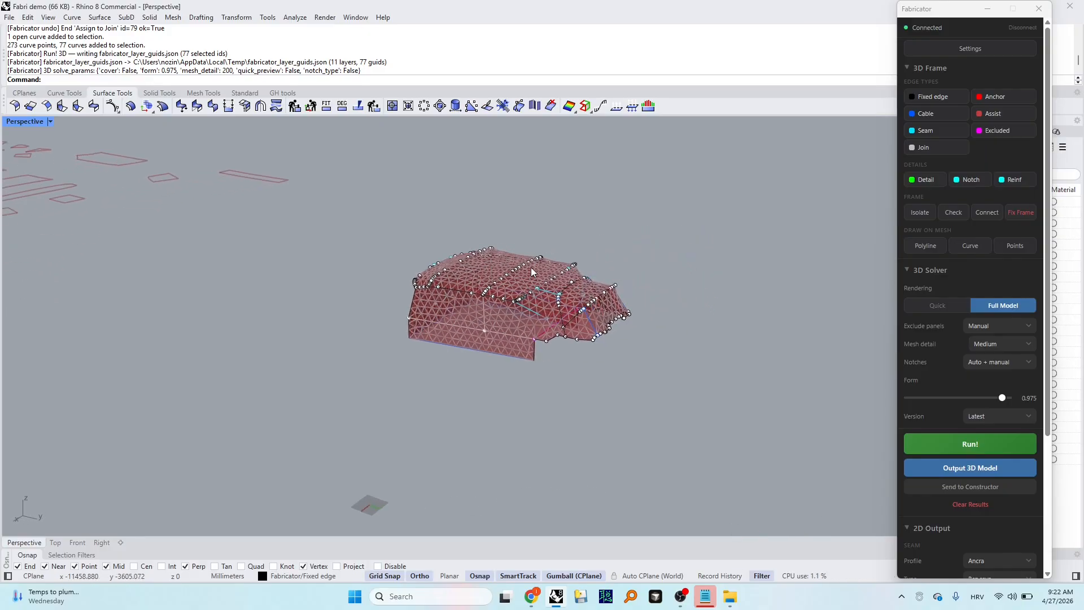
{"action": "right_click_drag", "start_coordinate": [531, 267], "coordinate": [581, 341]}
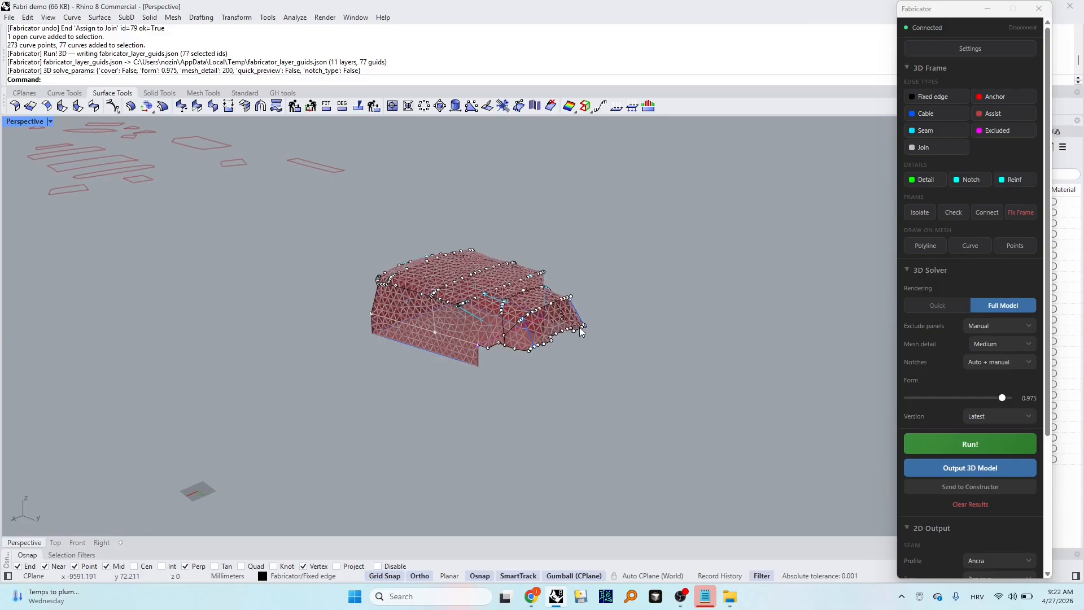